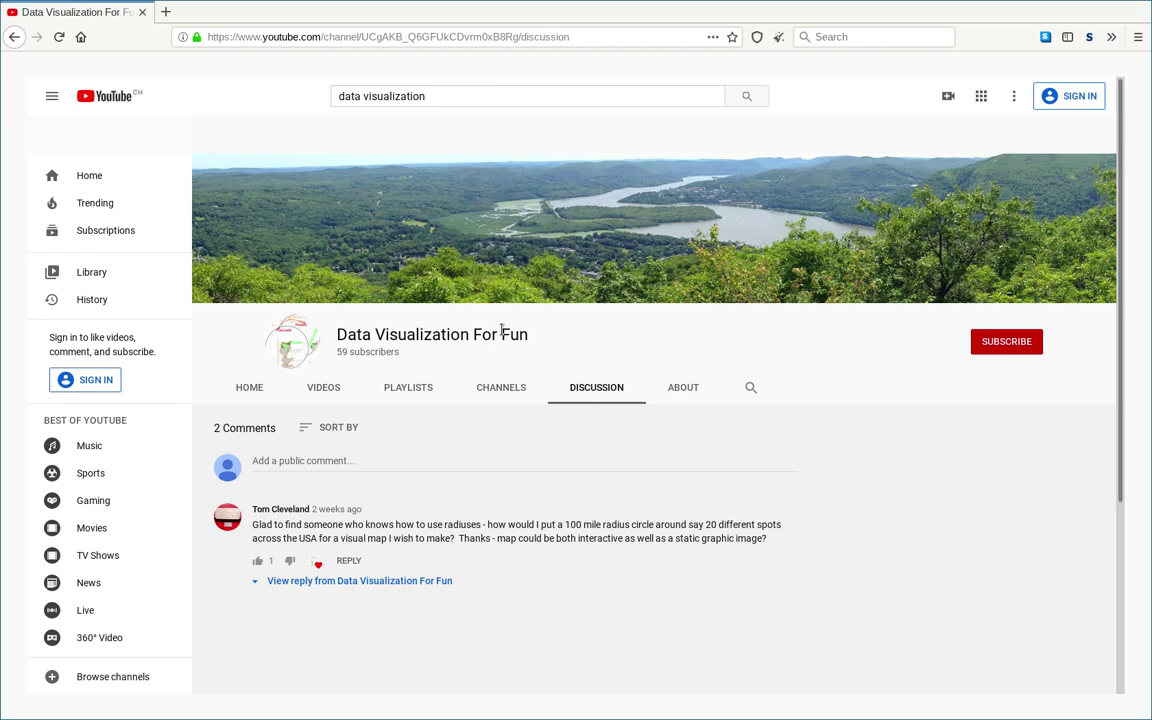
pyautogui.scroll(-3, 376, 500)
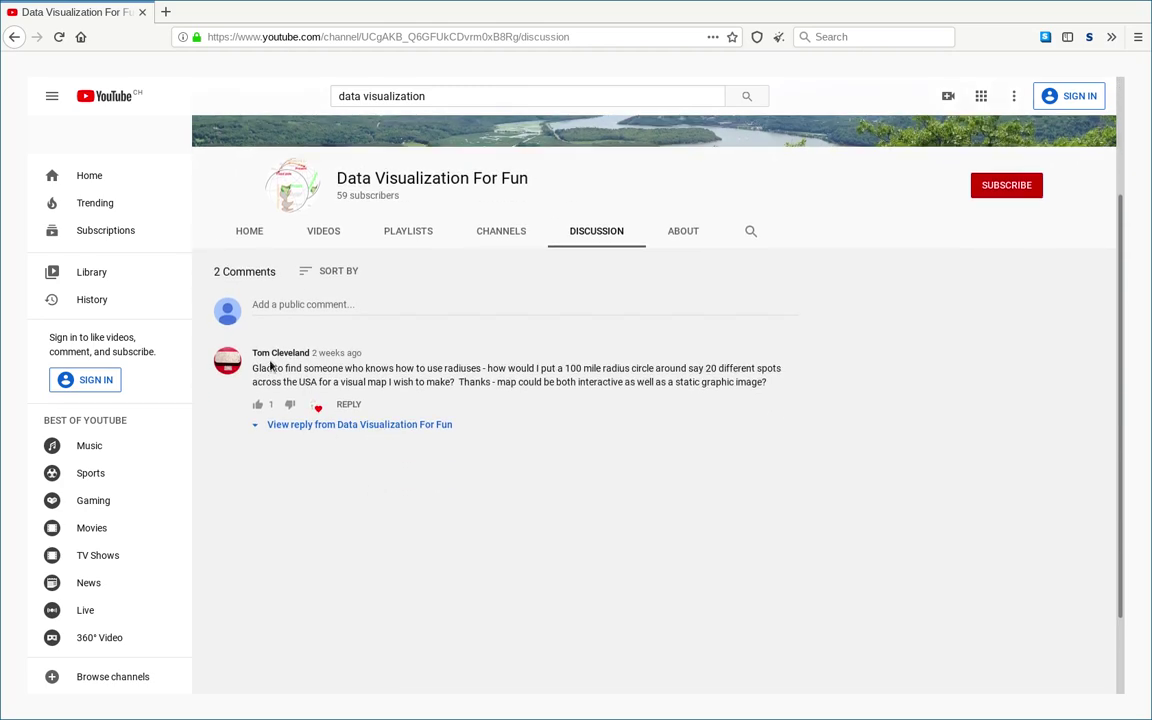
pyautogui.scroll(-1, 270, 366)
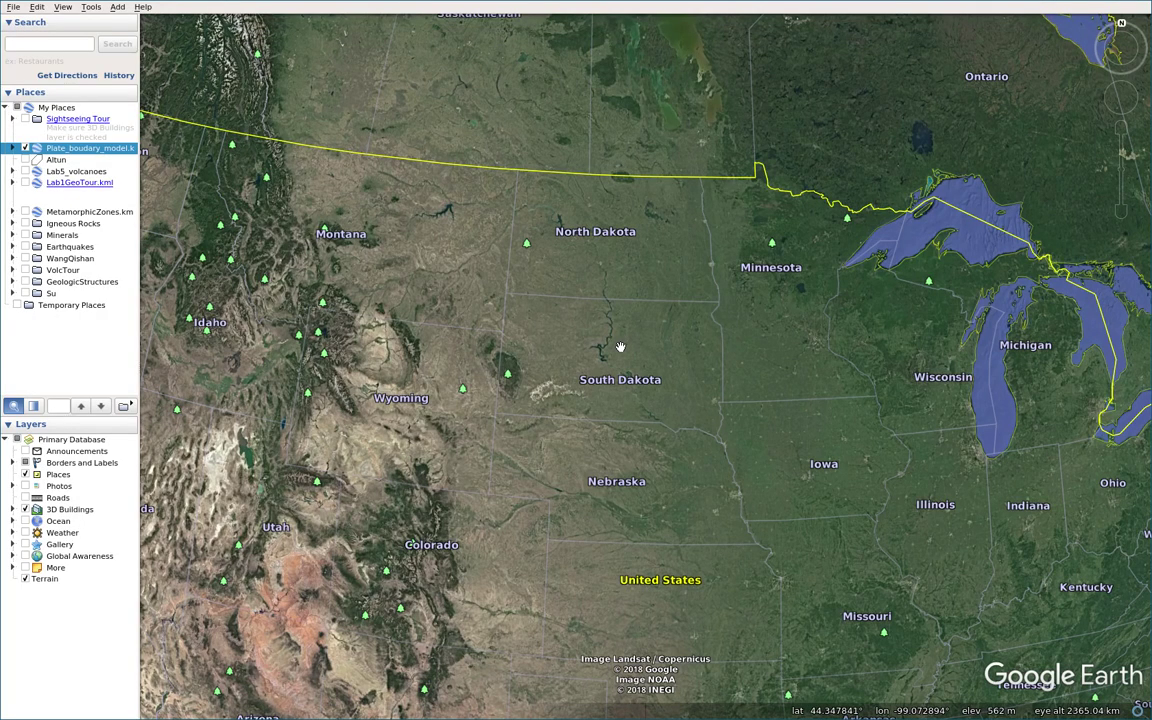
# Open the Ruler over the contiguous United States and choose the Circle measurement.
pyautogui.scroll(-5, 593, 368)
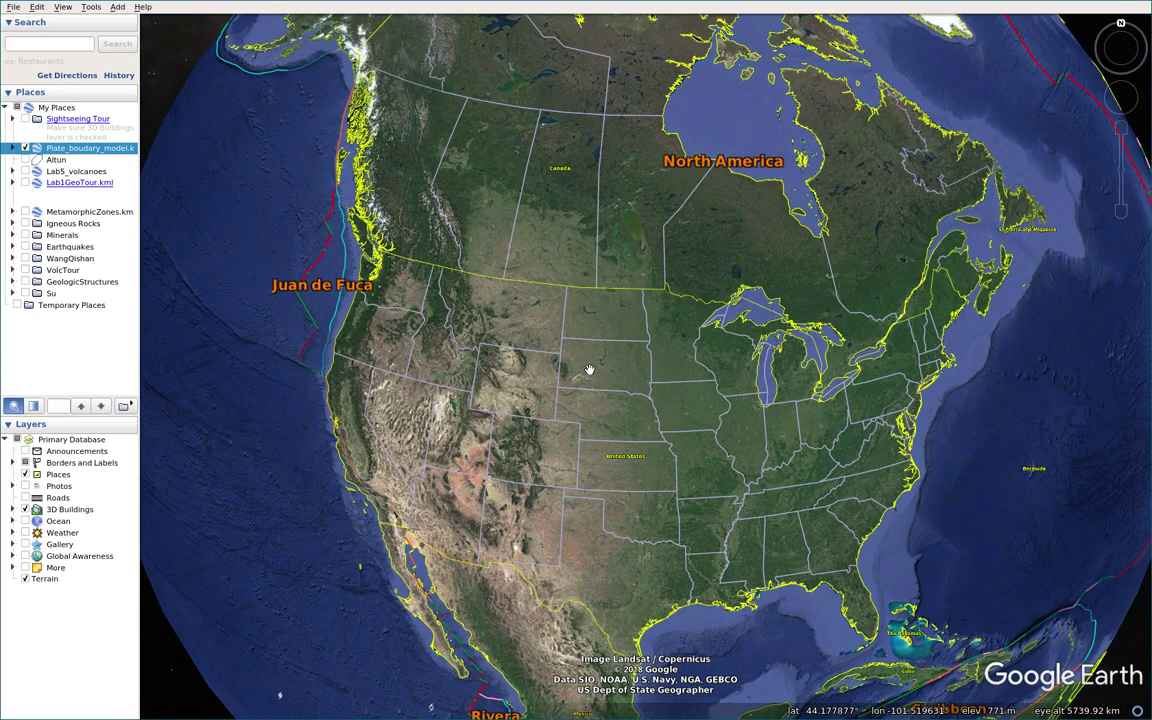
pyautogui.scroll(-2, 589, 370)
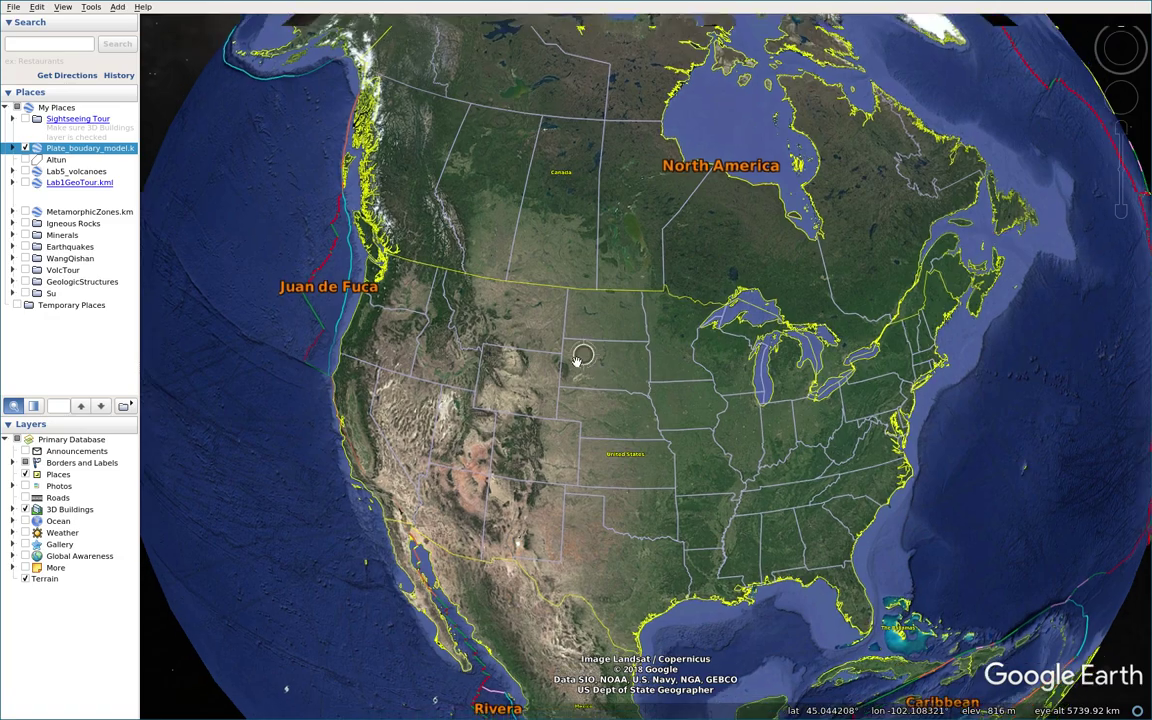
pyautogui.scroll(-2, 585, 339)
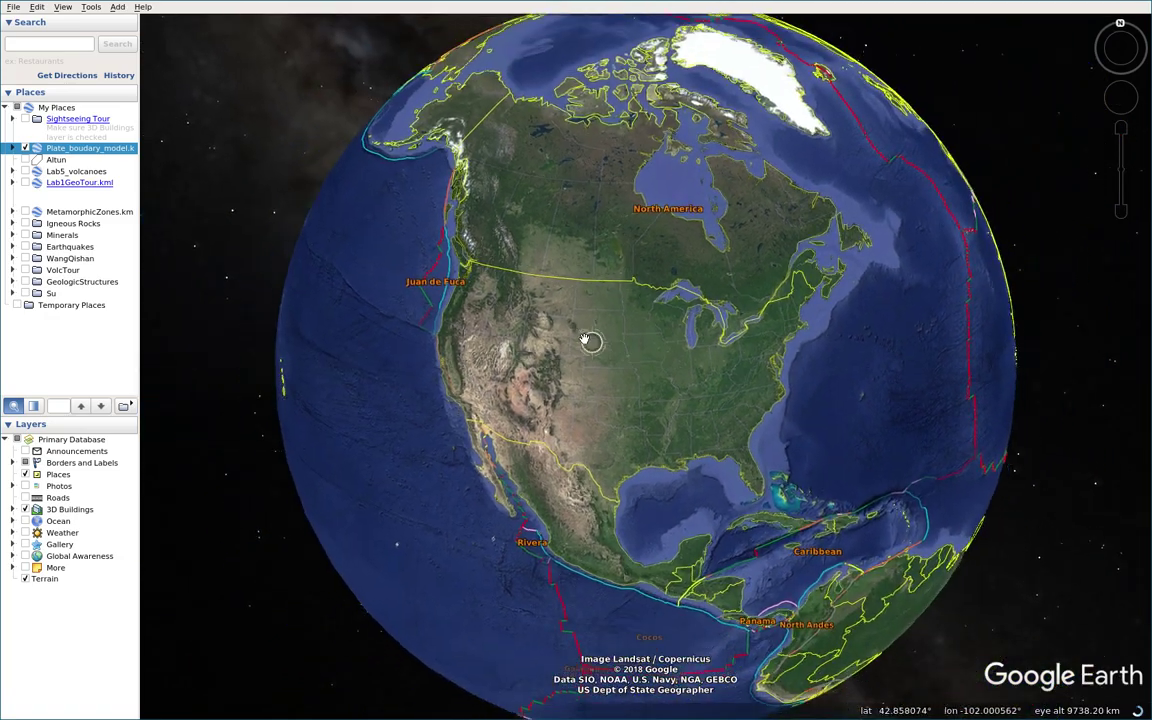
pyautogui.scroll(2, 586, 340)
pyautogui.scroll(3, 585, 356)
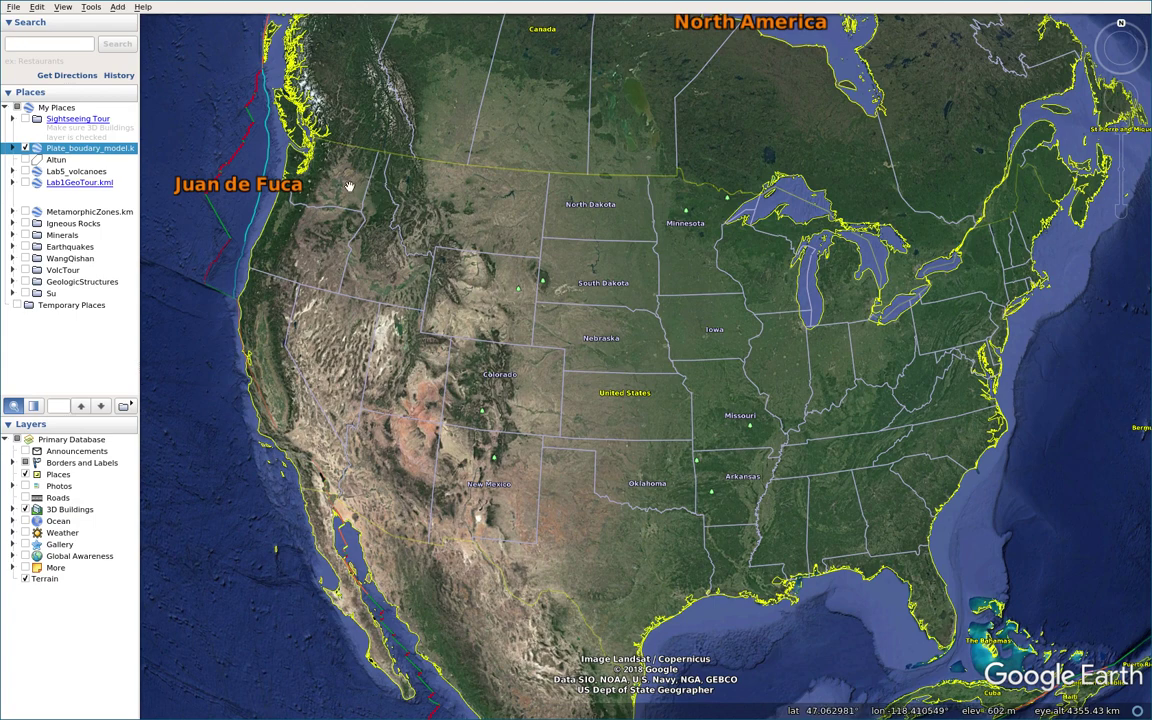
pyautogui.click(90, 8)
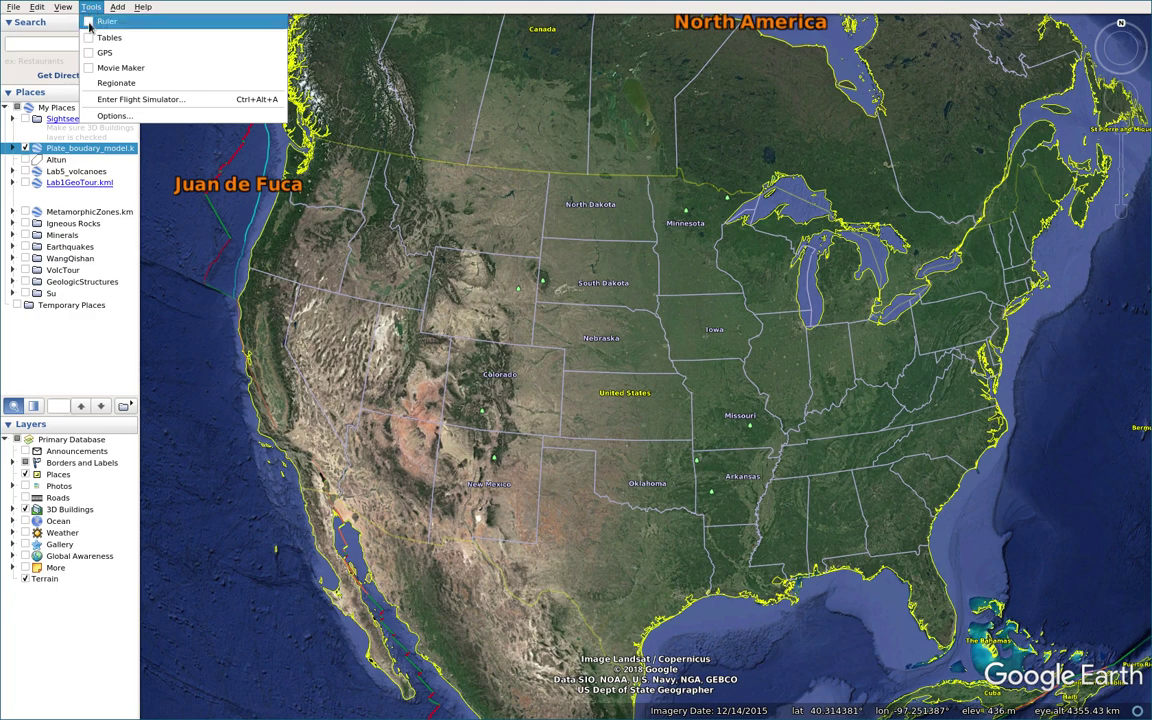
pyautogui.click(89, 24)
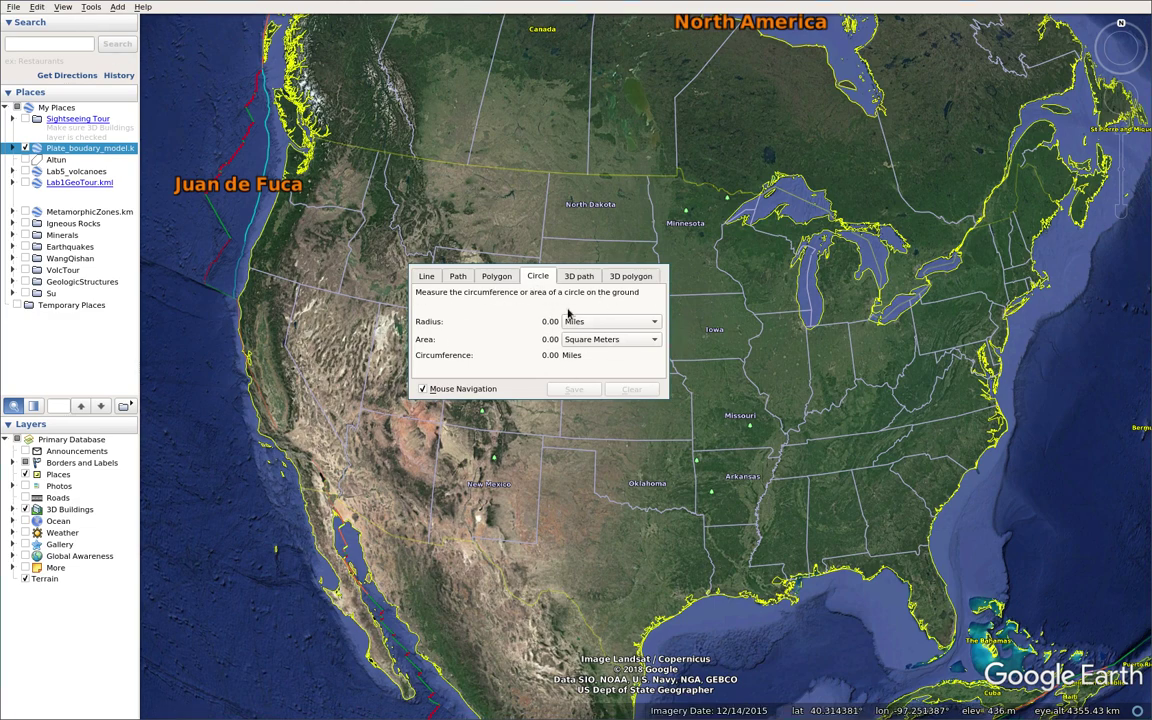
pyautogui.click(426, 277)
pyautogui.click(457, 276)
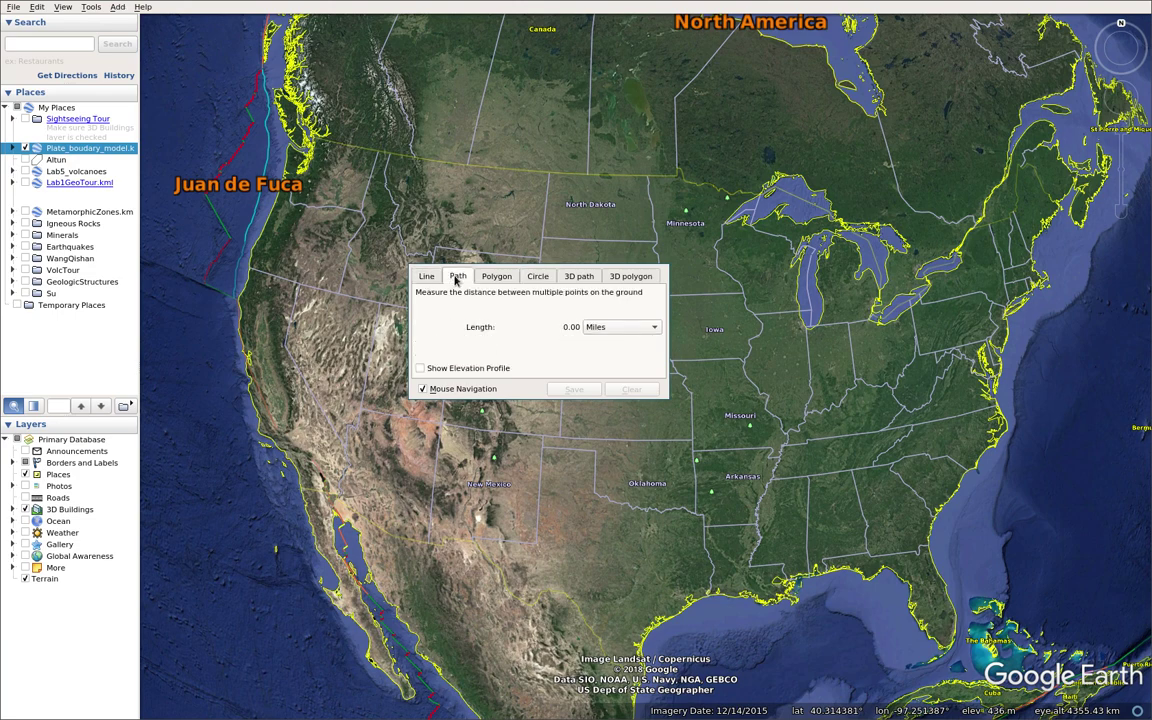
pyautogui.click(426, 276)
pyautogui.click(496, 276)
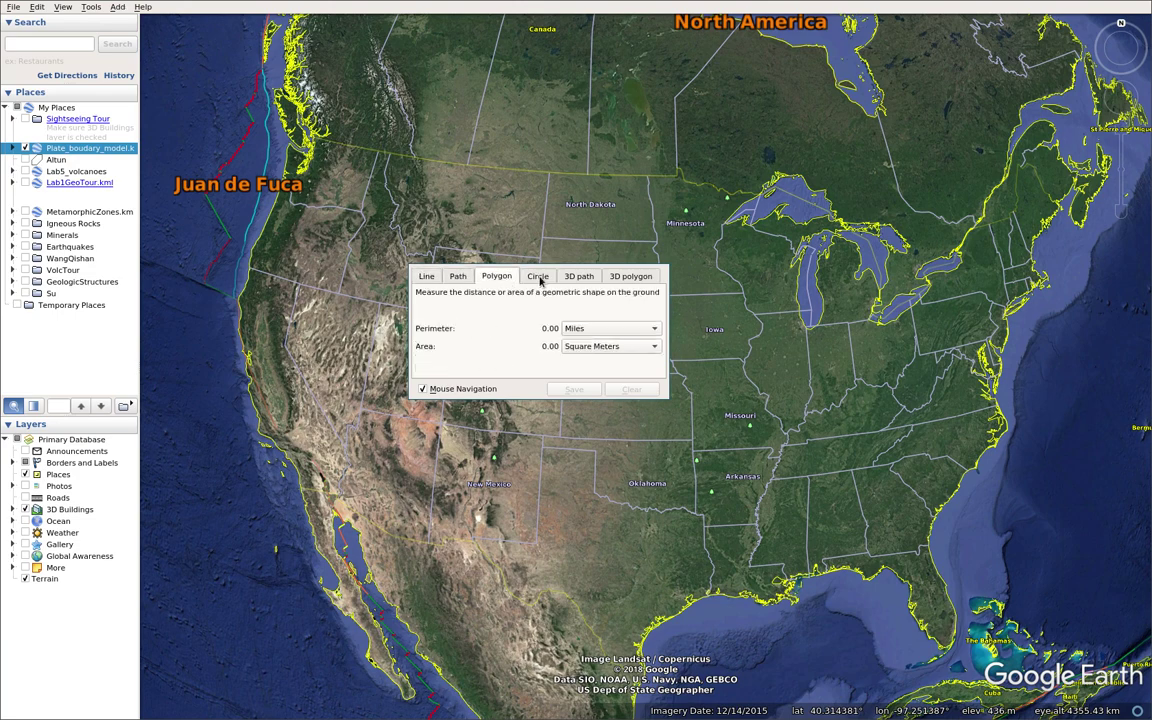
pyautogui.click(538, 277)
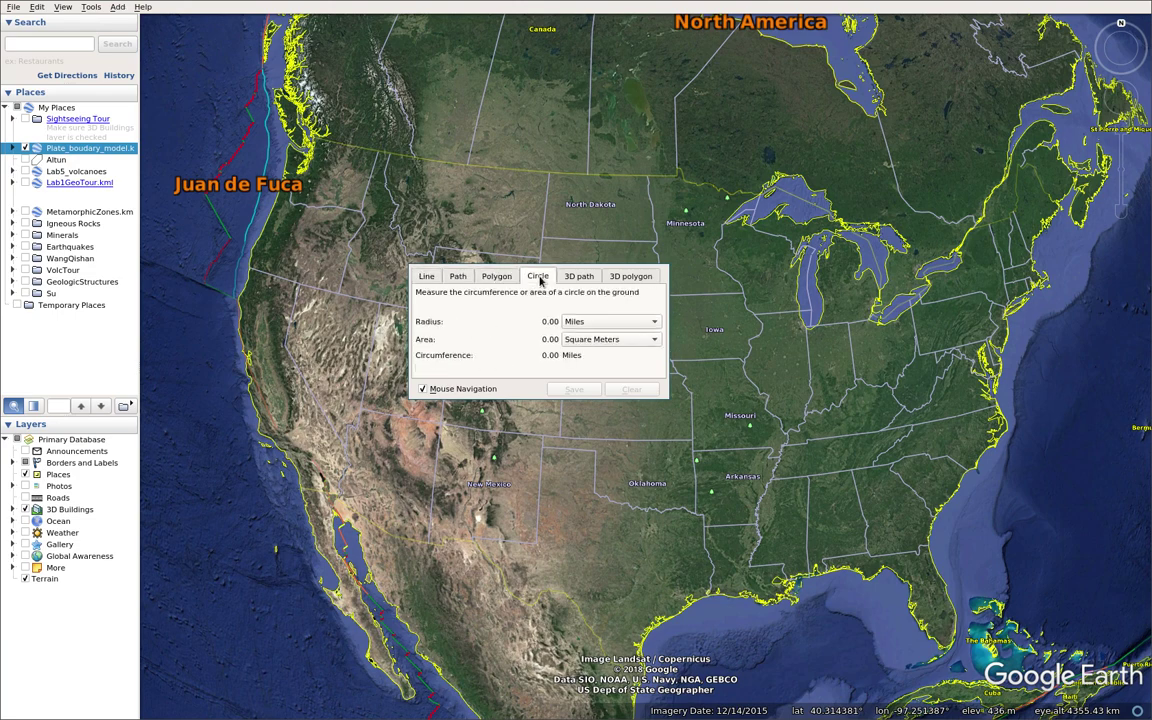
# Choose Miles as the radius unit for the circle measurement.
pyautogui.click(605, 321)
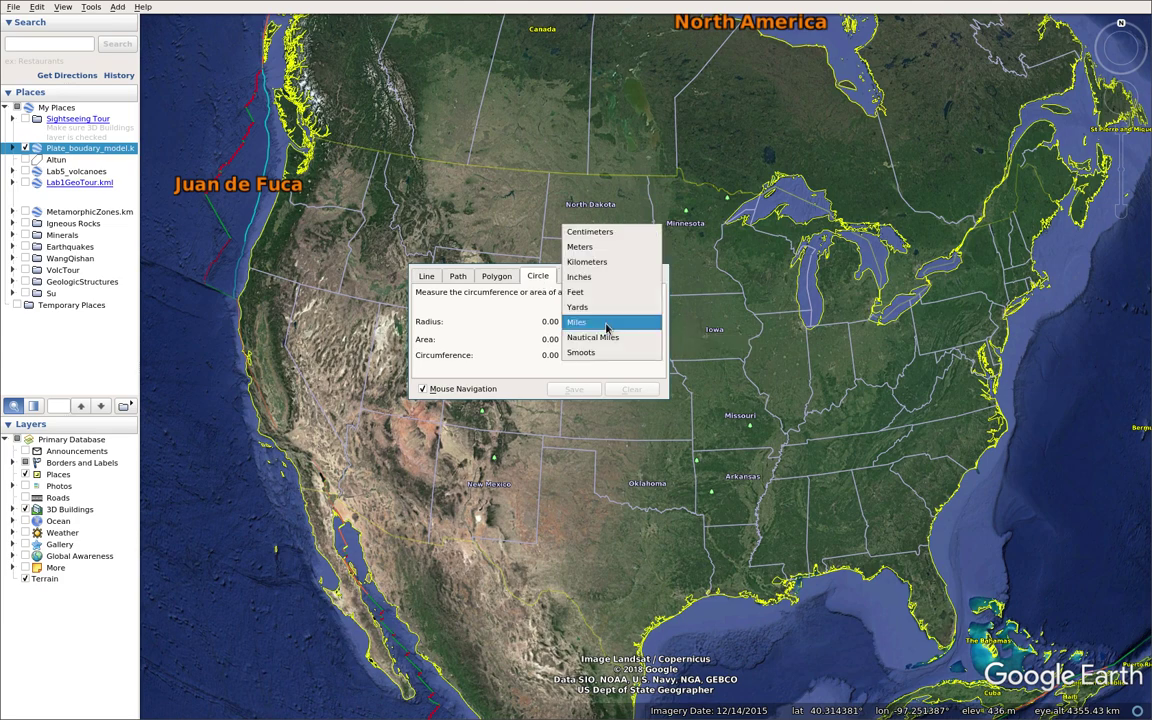
pyautogui.click(500, 325)
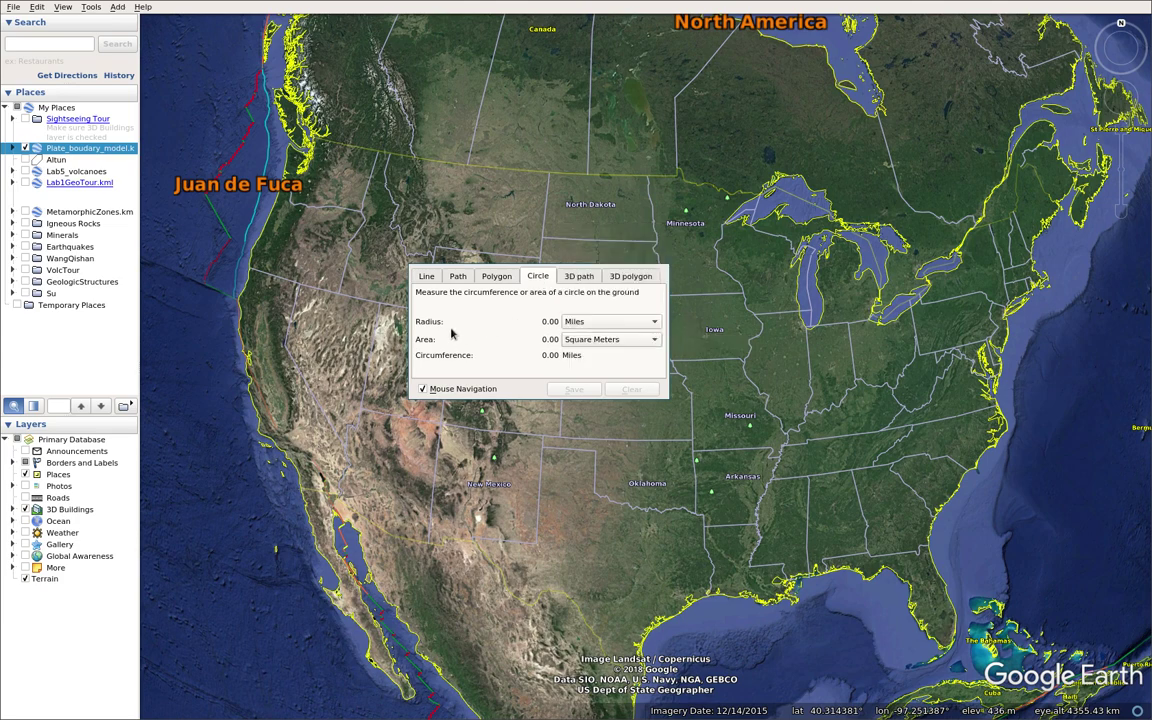
pyautogui.click(605, 322)
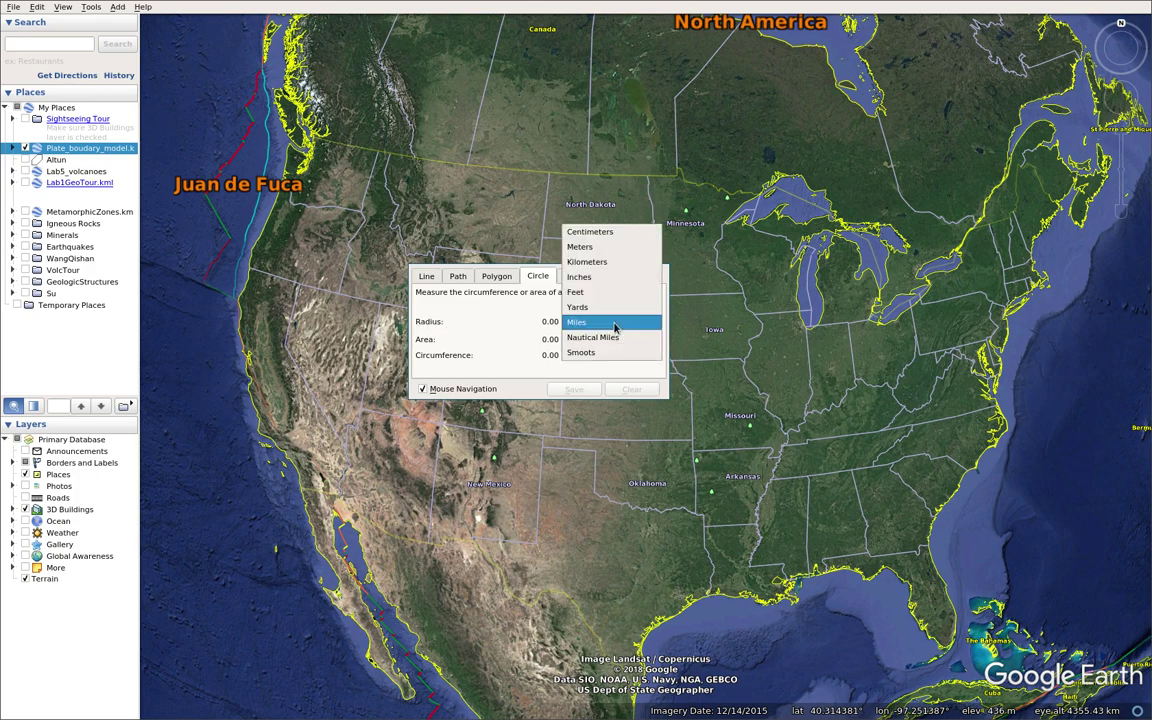
pyautogui.click(605, 322)
pyautogui.click(608, 322)
pyautogui.click(610, 322)
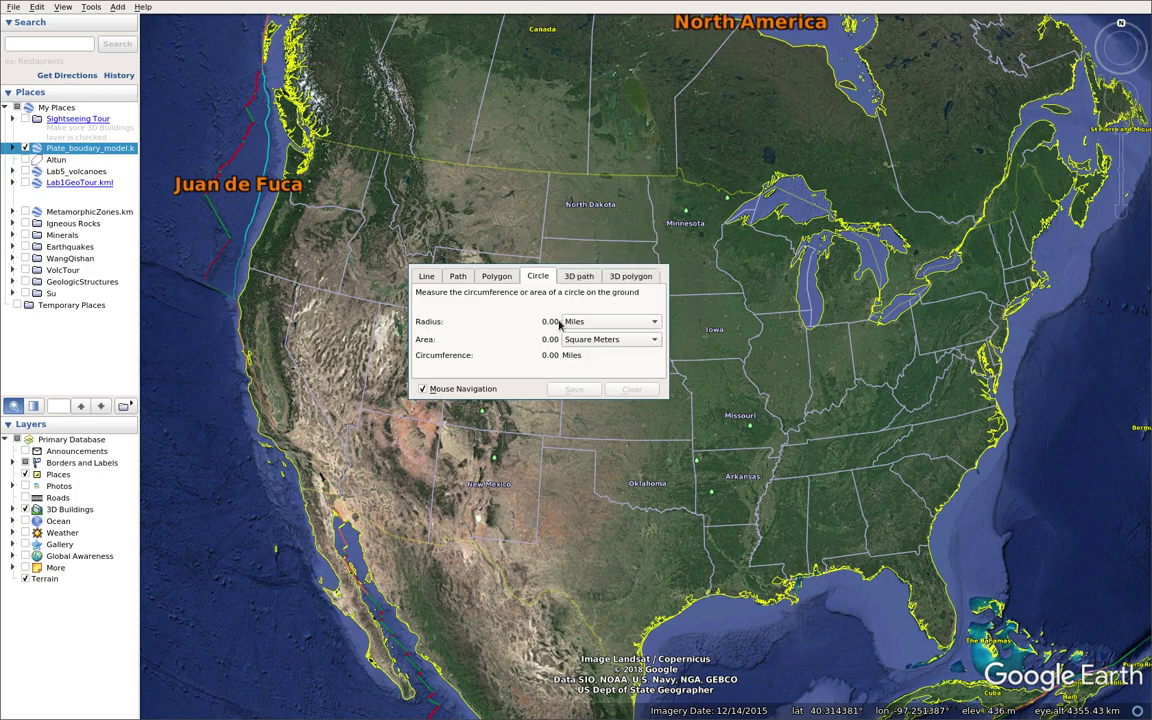
pyautogui.click(640, 323)
pyautogui.click(643, 324)
pyautogui.click(643, 324)
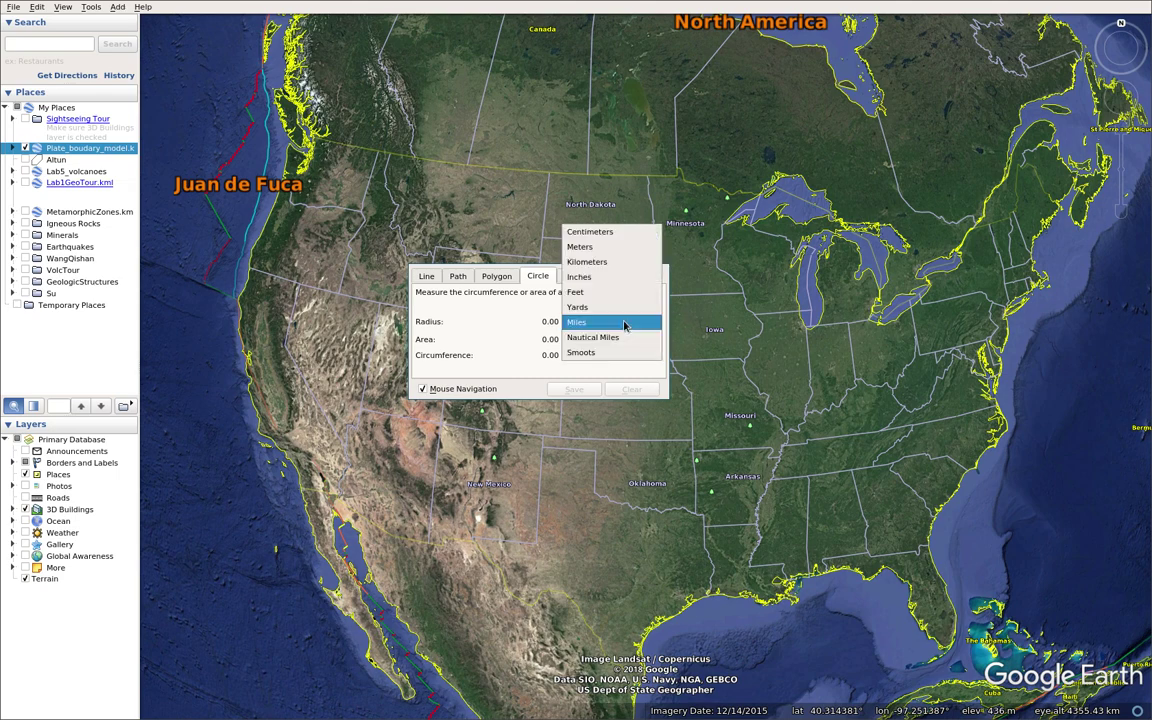
pyautogui.click(643, 324)
pyautogui.click(643, 324)
pyautogui.click(643, 324)
pyautogui.click(643, 324)
pyautogui.click(643, 324)
pyautogui.click(643, 324)
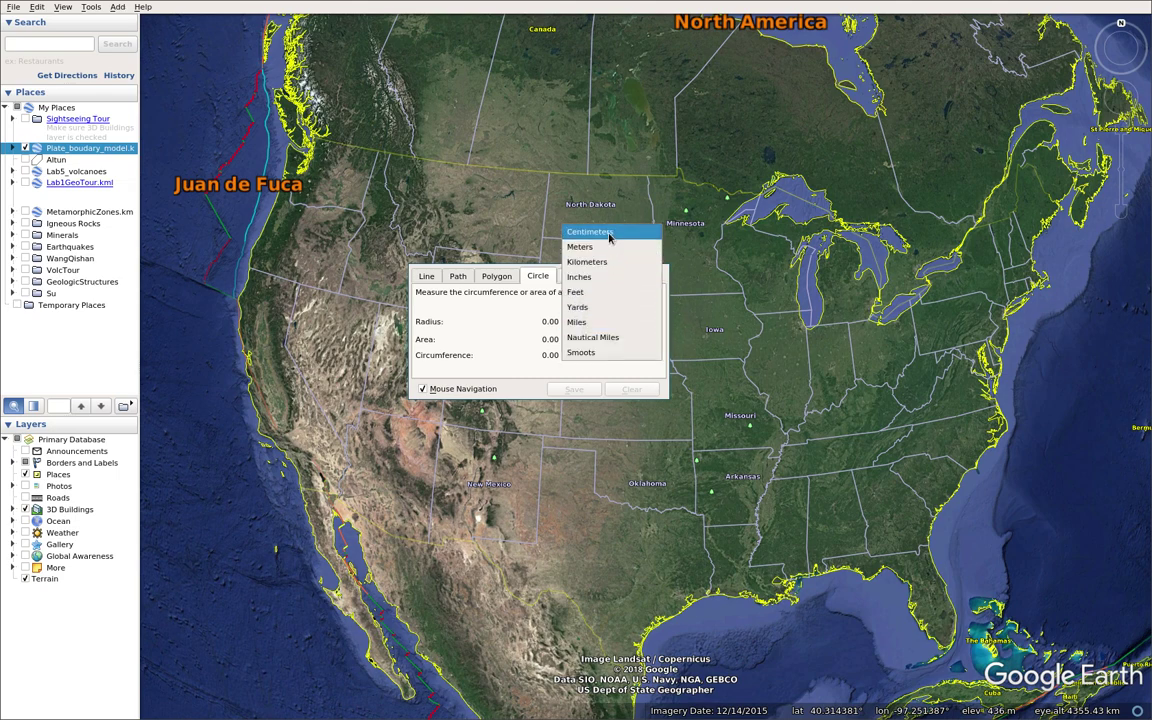
pyautogui.click(619, 322)
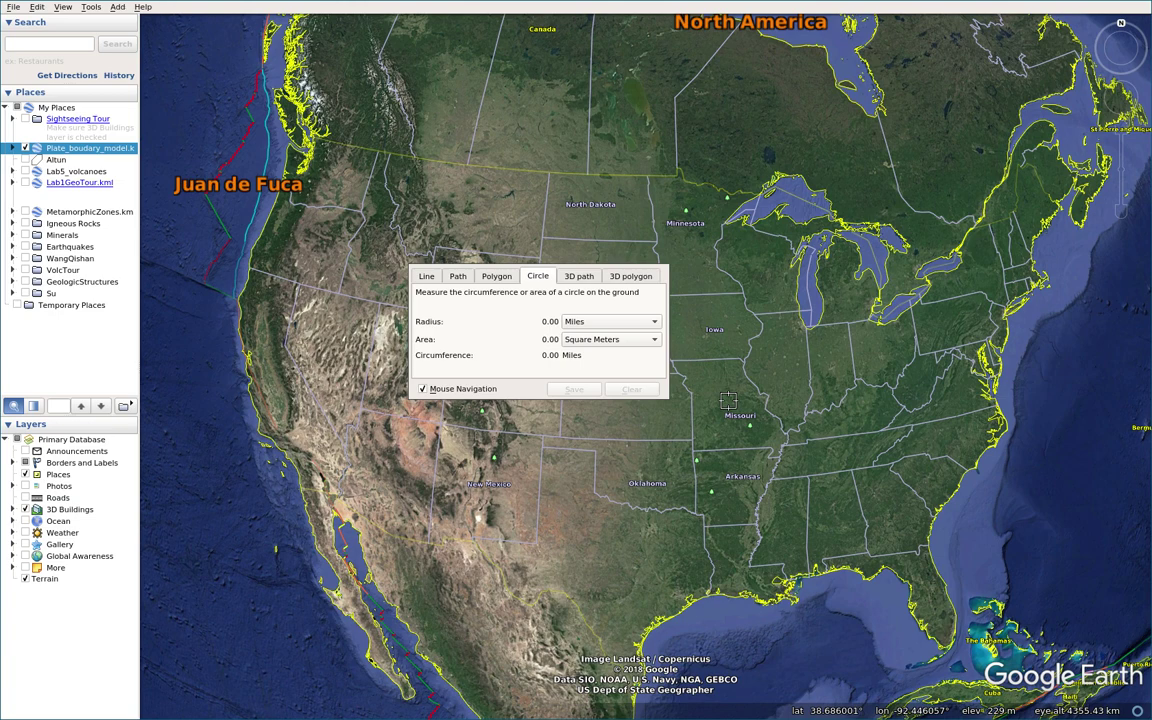
# Draw a measuring circle centred on central Missouri with a radius of 100.00 miles.
pyautogui.click(728, 400)
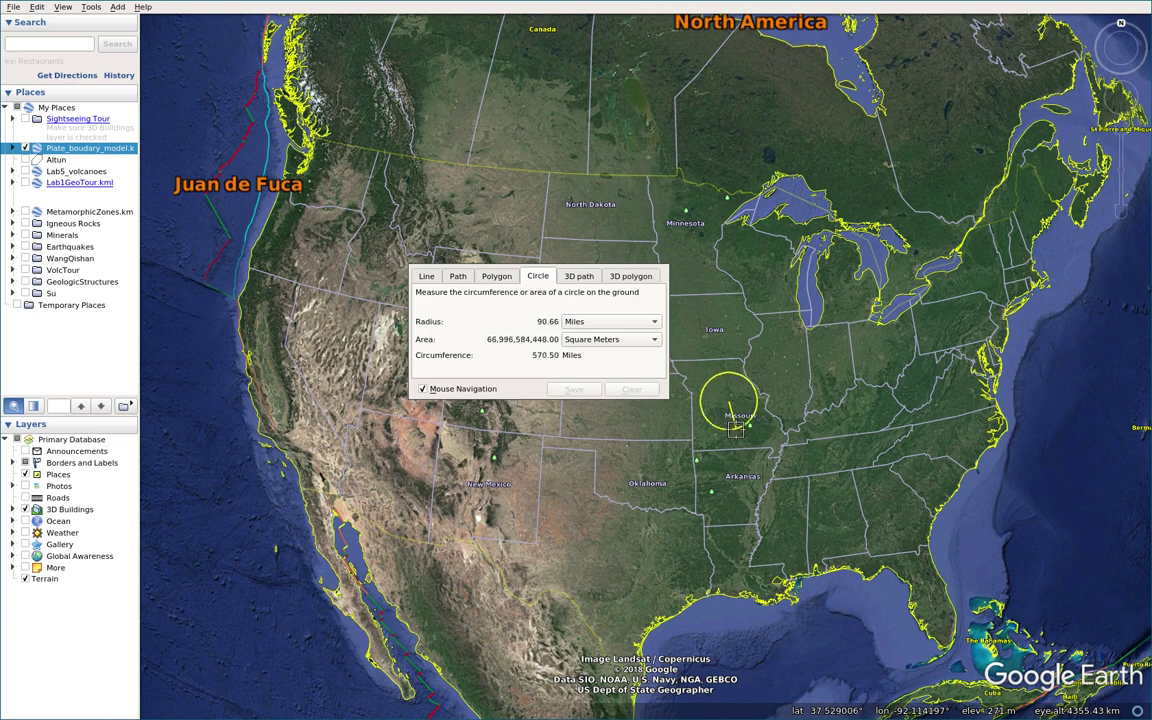
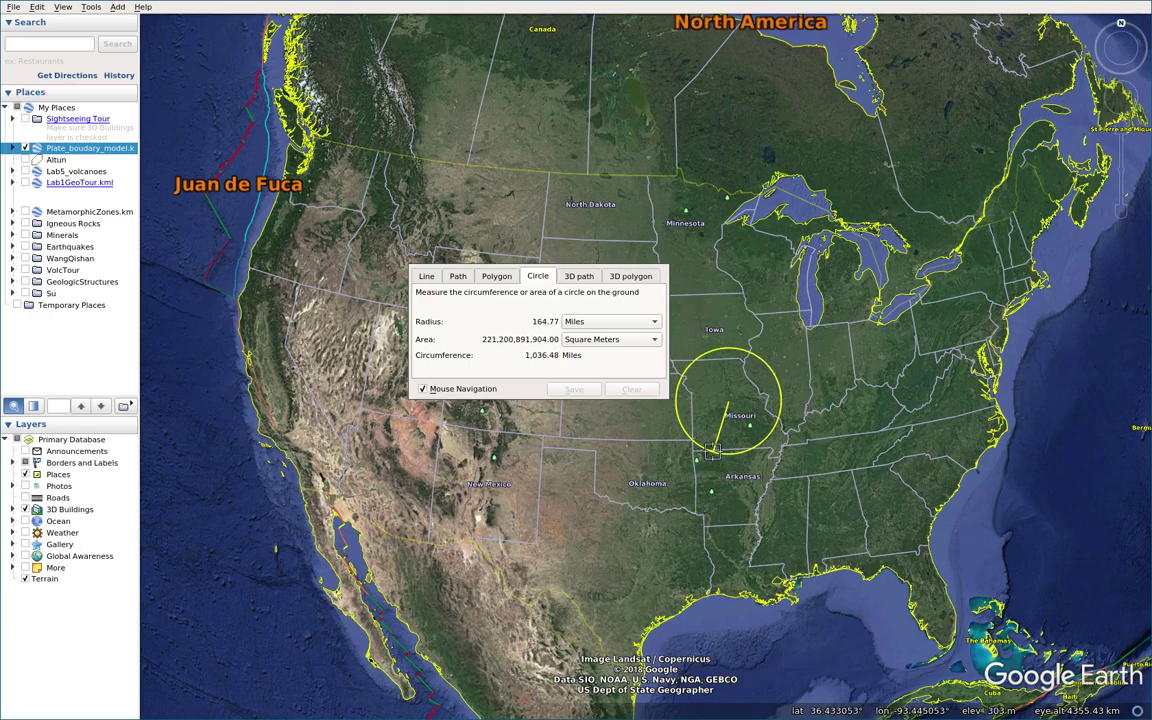
pyautogui.scroll(5, 727, 484)
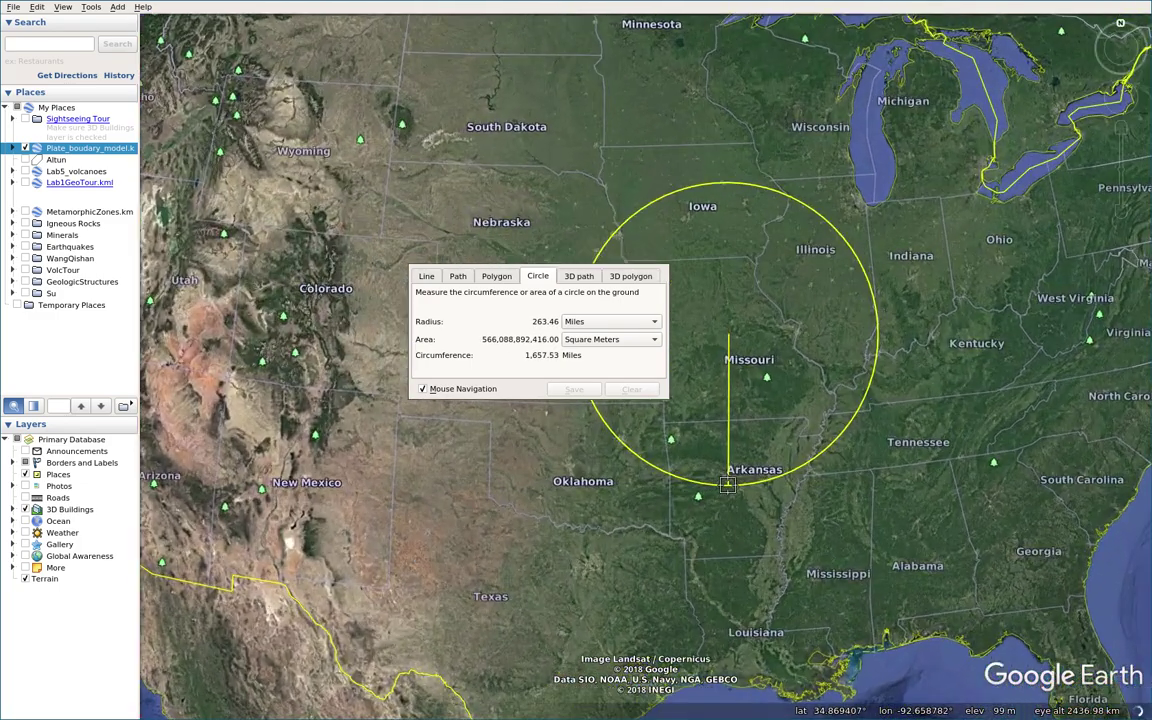
pyautogui.scroll(2, 727, 484)
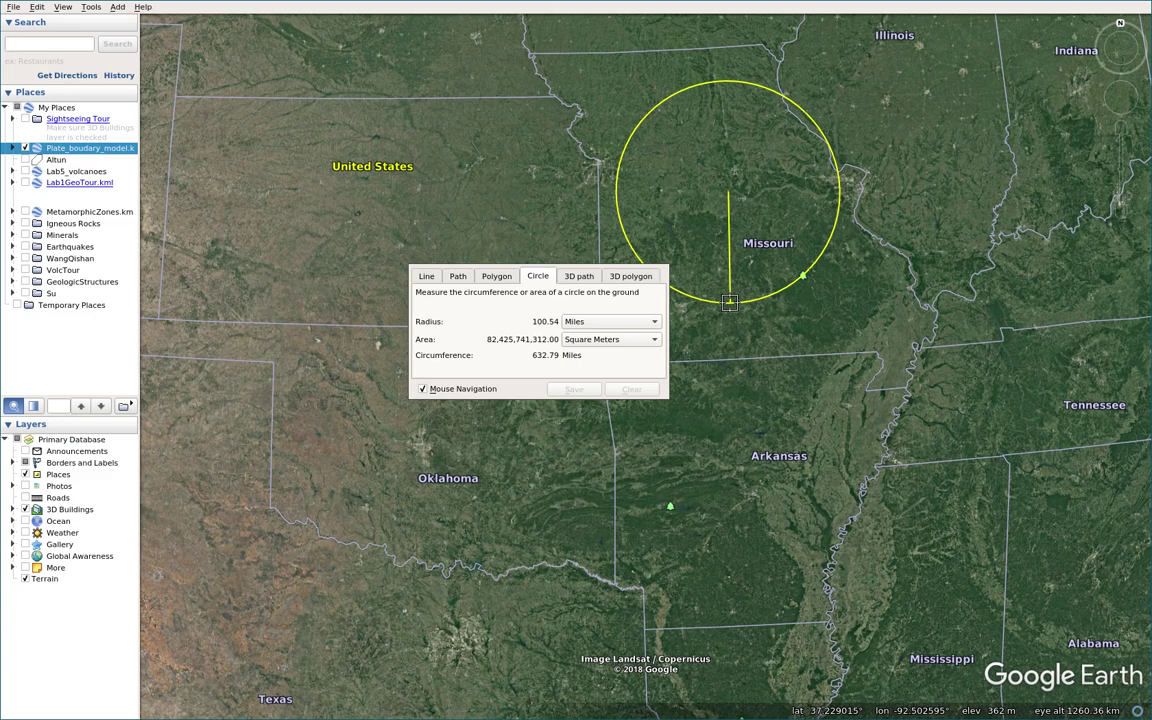
pyautogui.scroll(3, 729, 302)
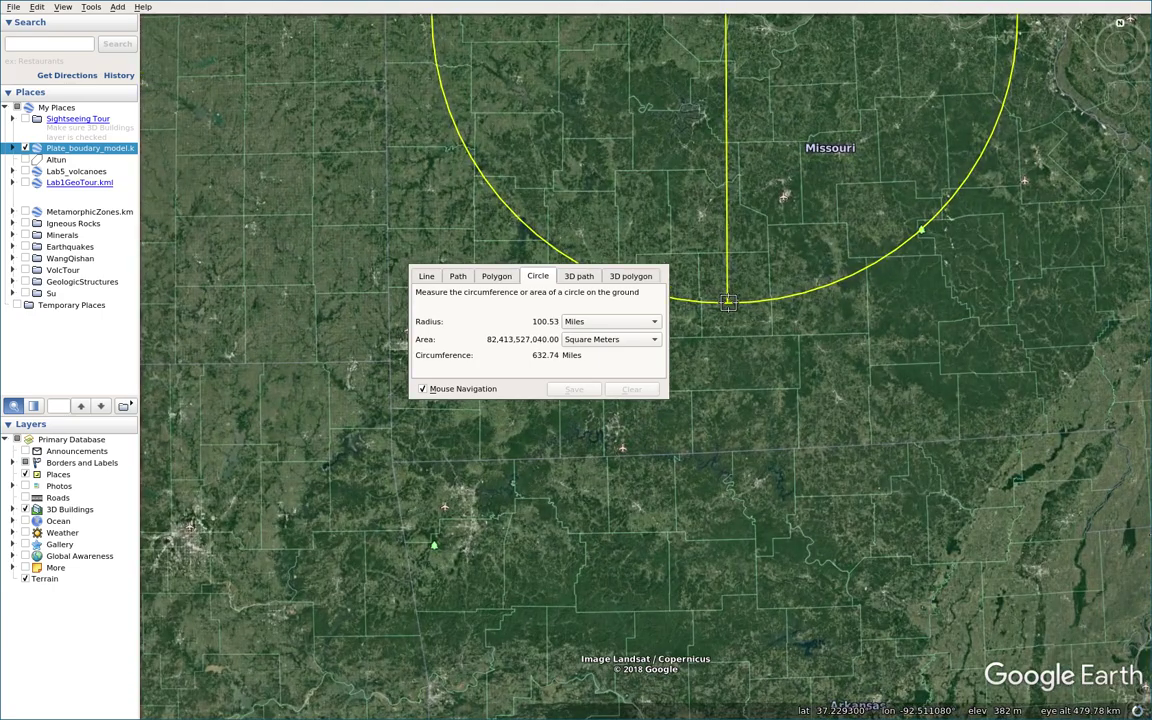
pyautogui.scroll(2, 729, 302)
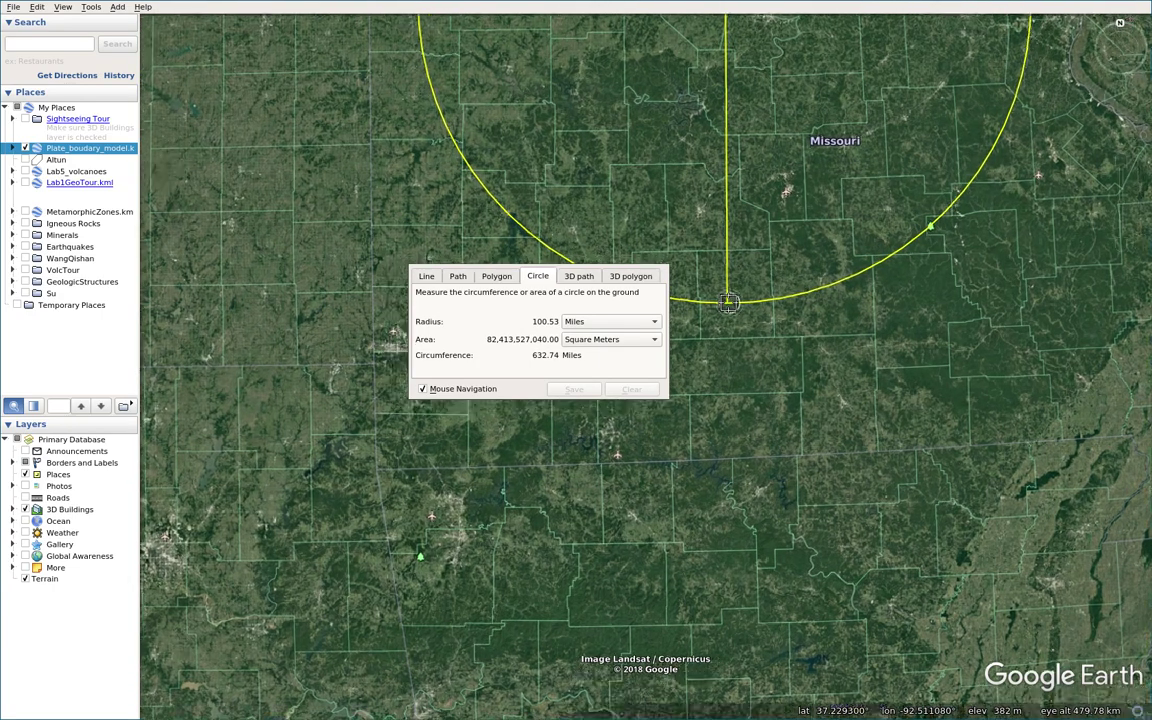
pyautogui.scroll(2, 726, 302)
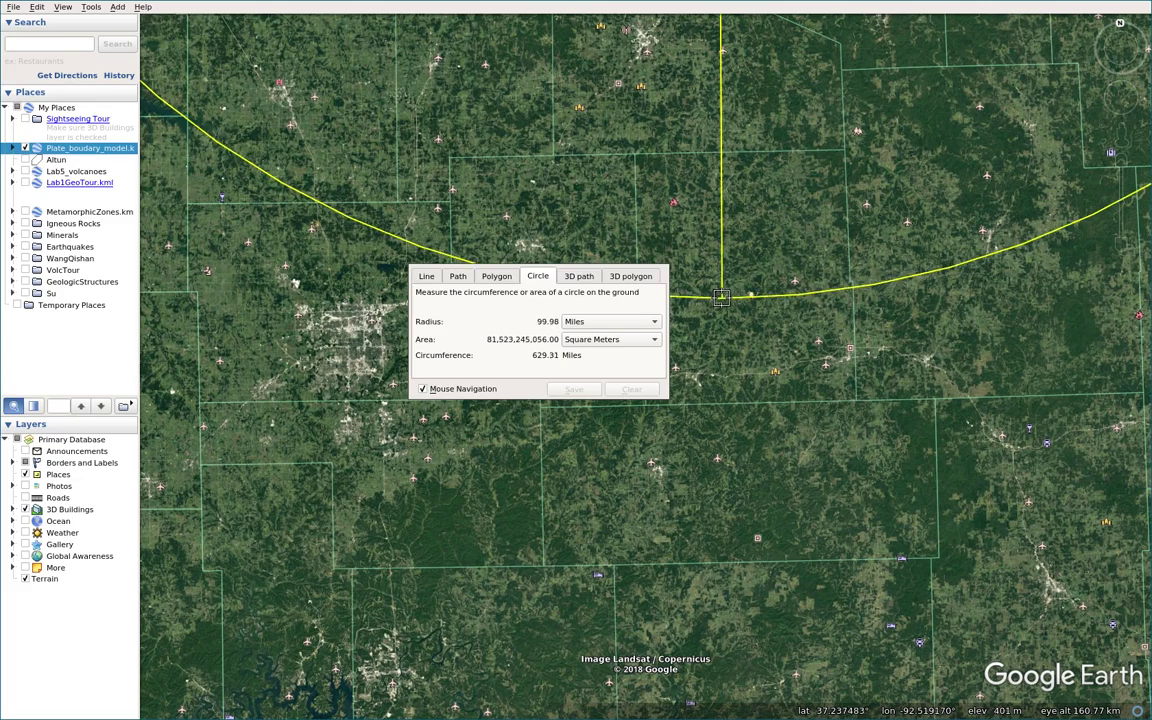
pyautogui.scroll(5, 721, 297)
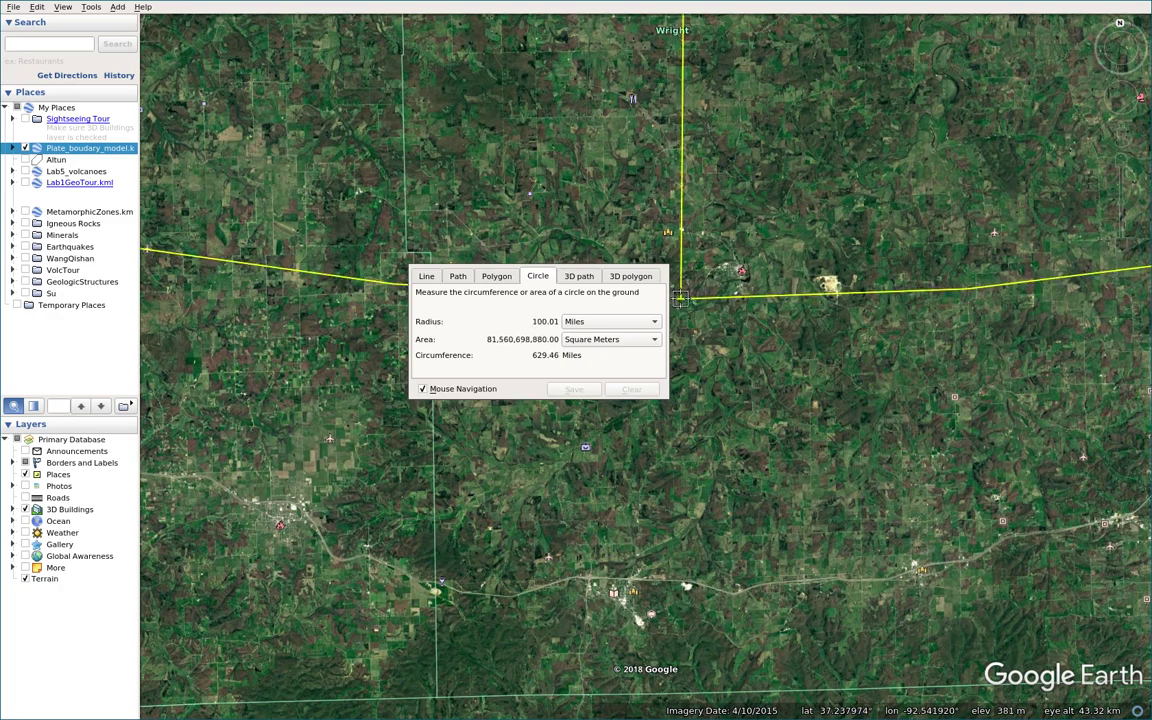
pyautogui.scroll(3, 680, 297)
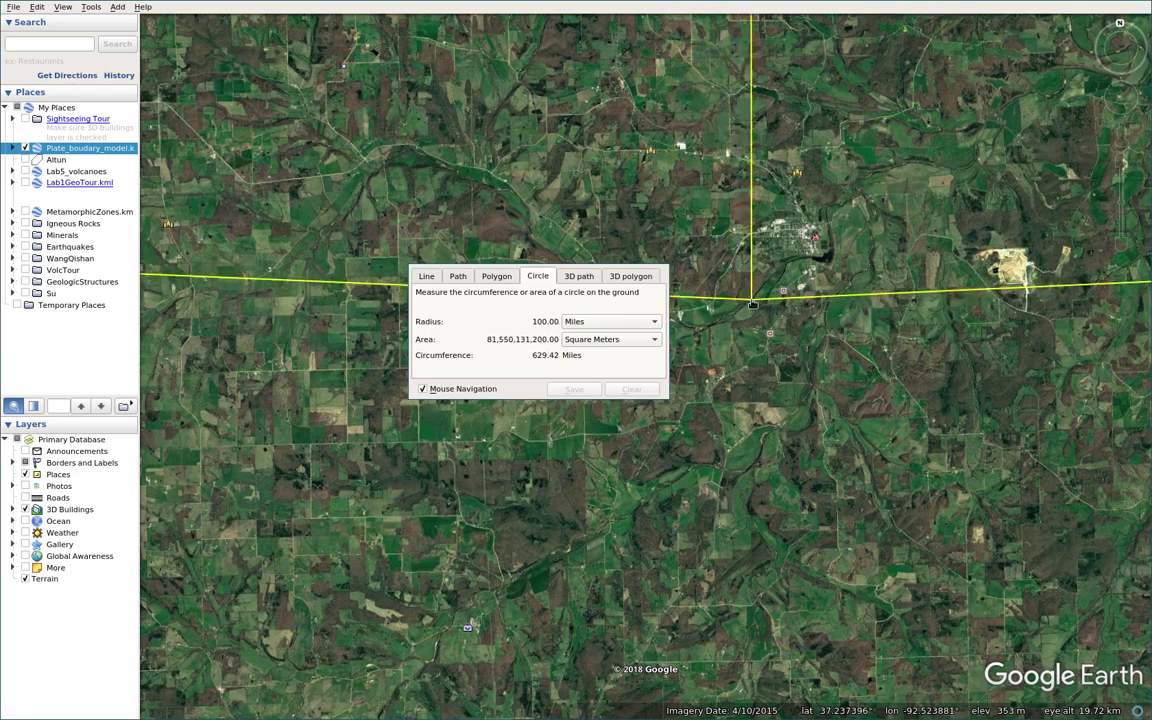
pyautogui.scroll(-5, 752, 302)
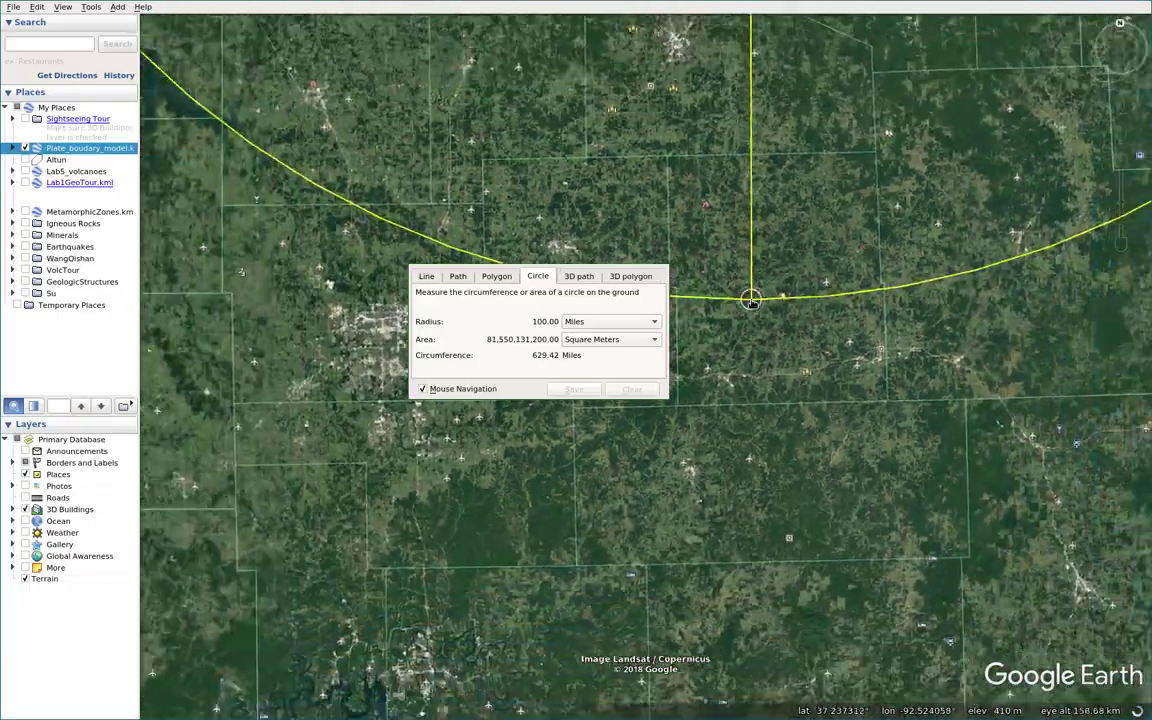
pyautogui.scroll(-5, 750, 300)
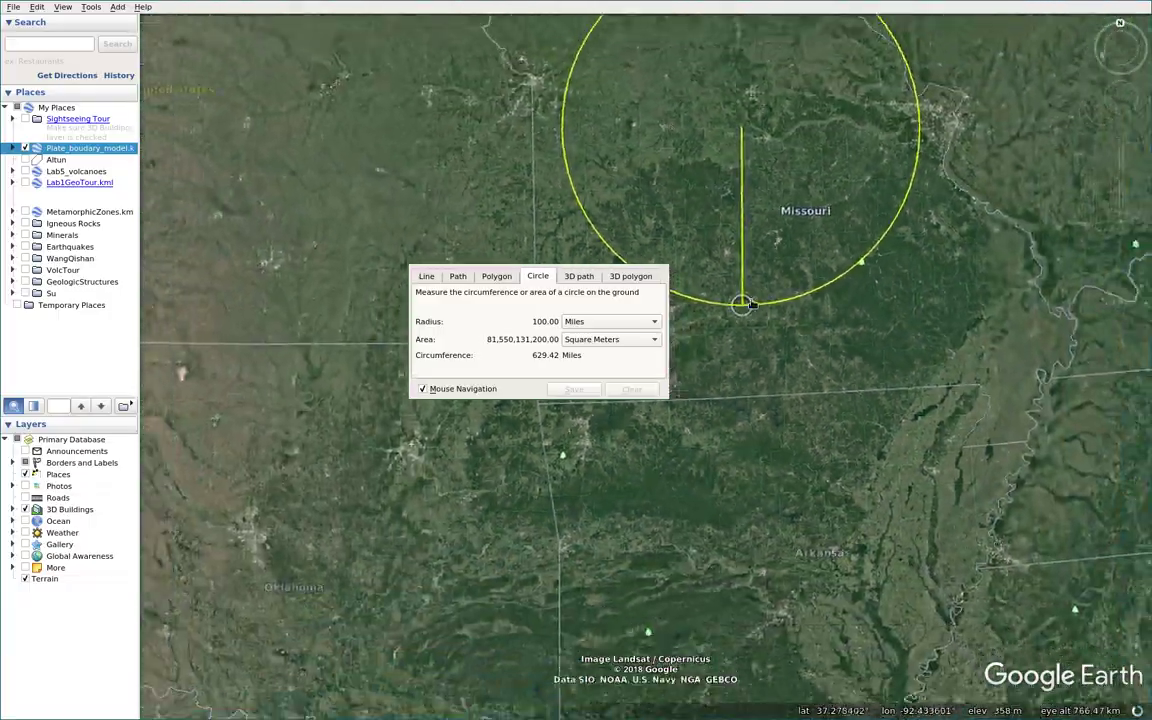
pyautogui.click(746, 304)
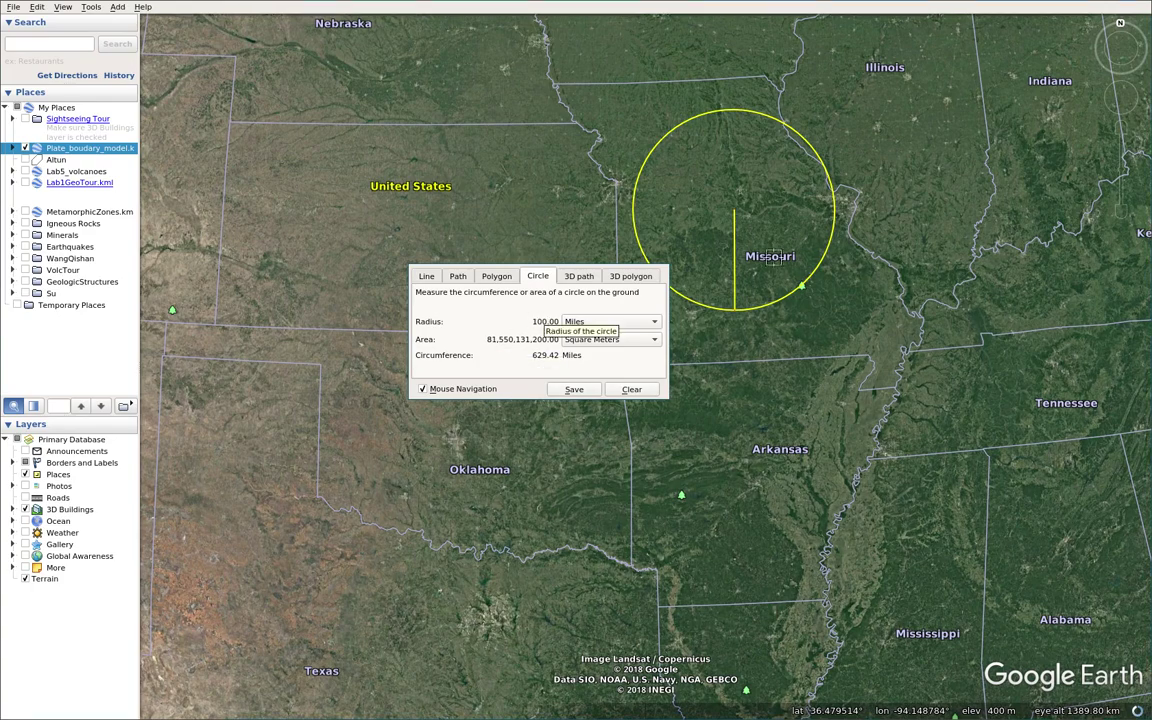
# Save the measured circle as a place named "1st Circle Measure".
pyautogui.scroll(-5, 743, 260)
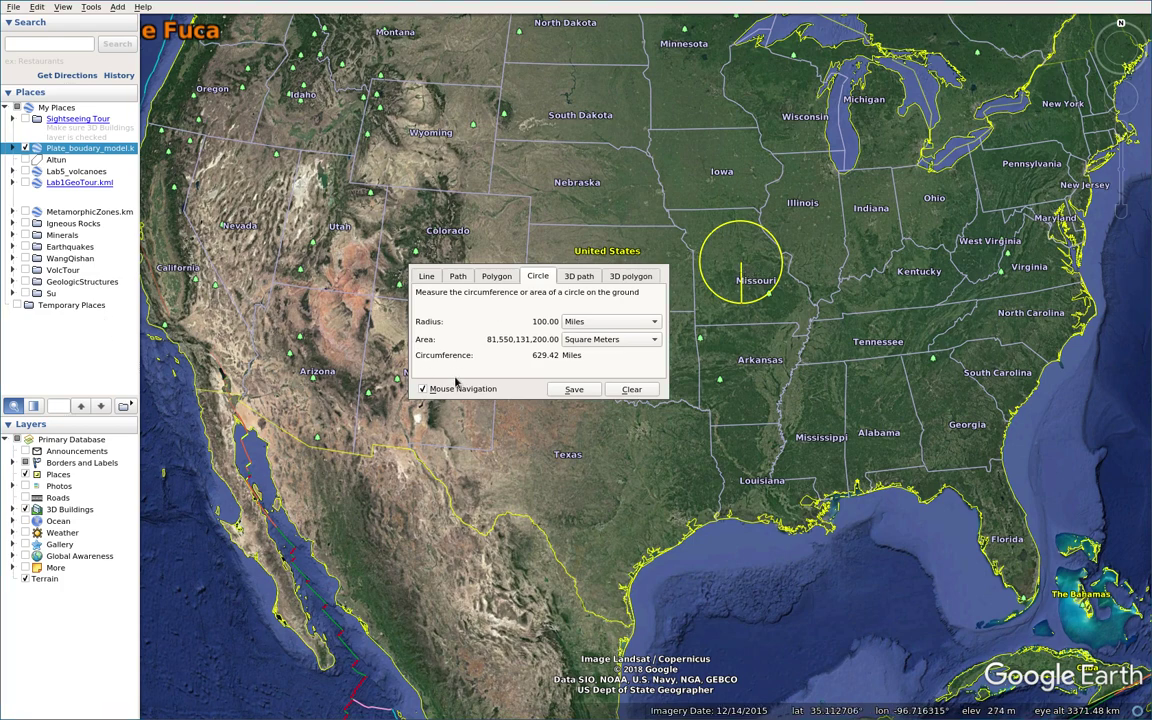
pyautogui.click(571, 389)
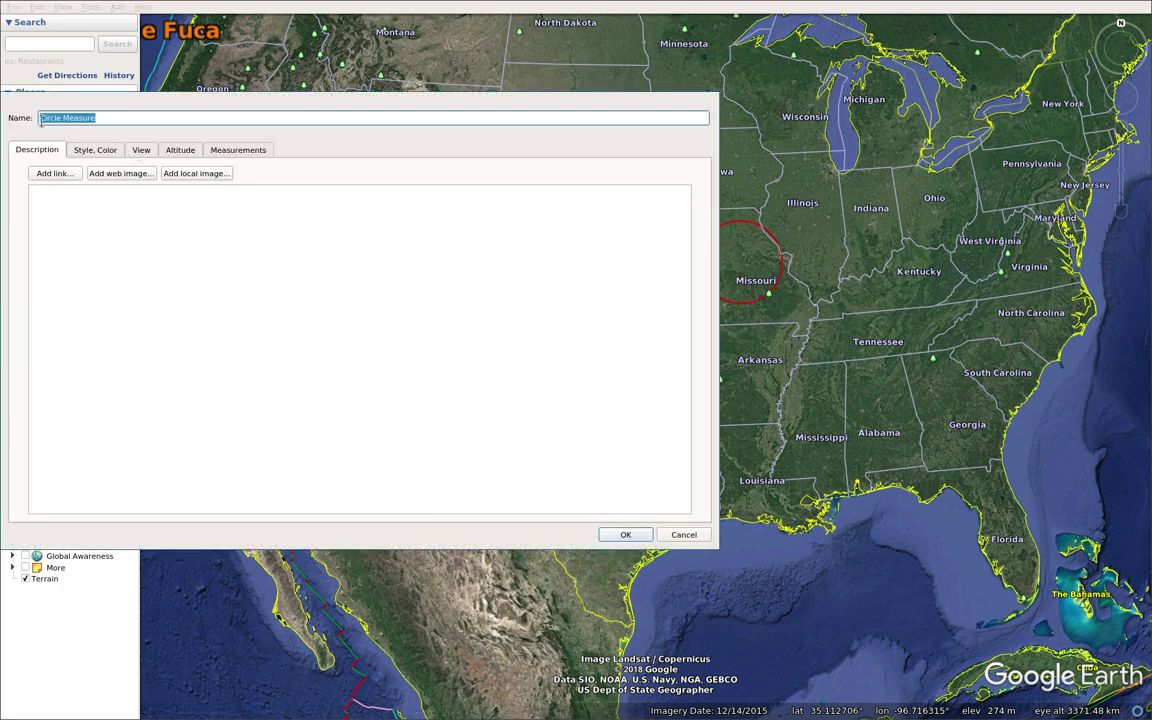
pyautogui.press('Home')
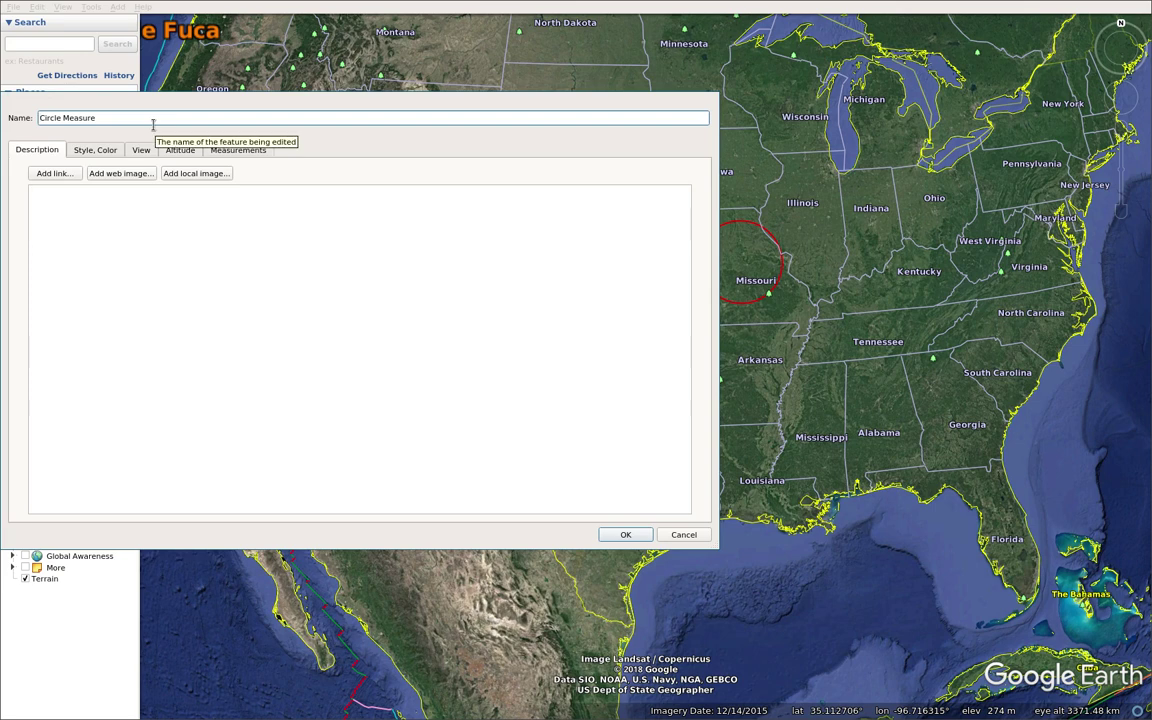
pyautogui.write('1st')
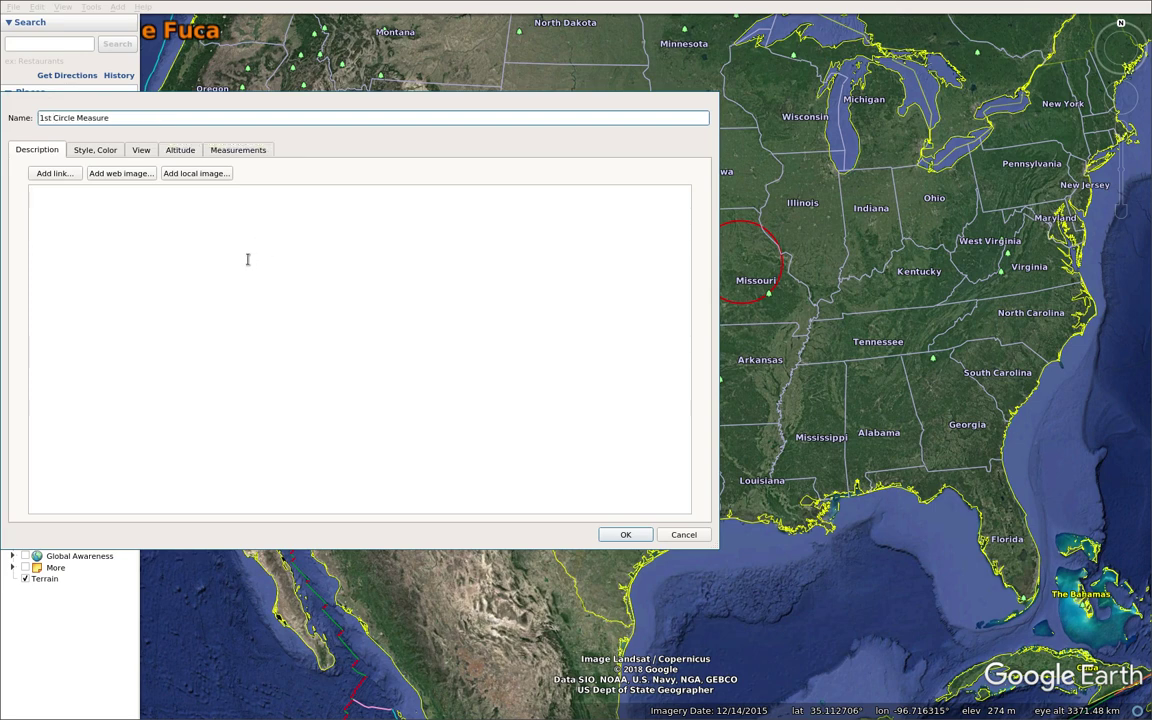
pyautogui.click(624, 535)
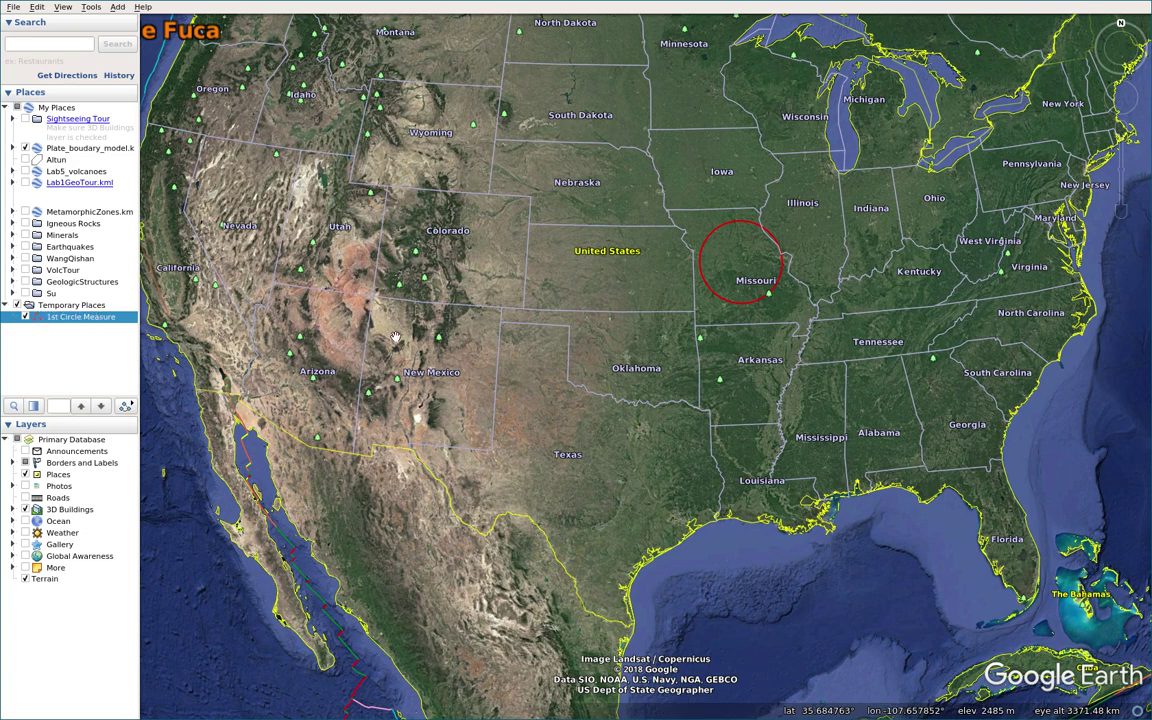
# Draw a second measuring circle centred on eastern Wyoming with the Ruler, with a radius of 100.00 miles.
pyautogui.click(90, 7)
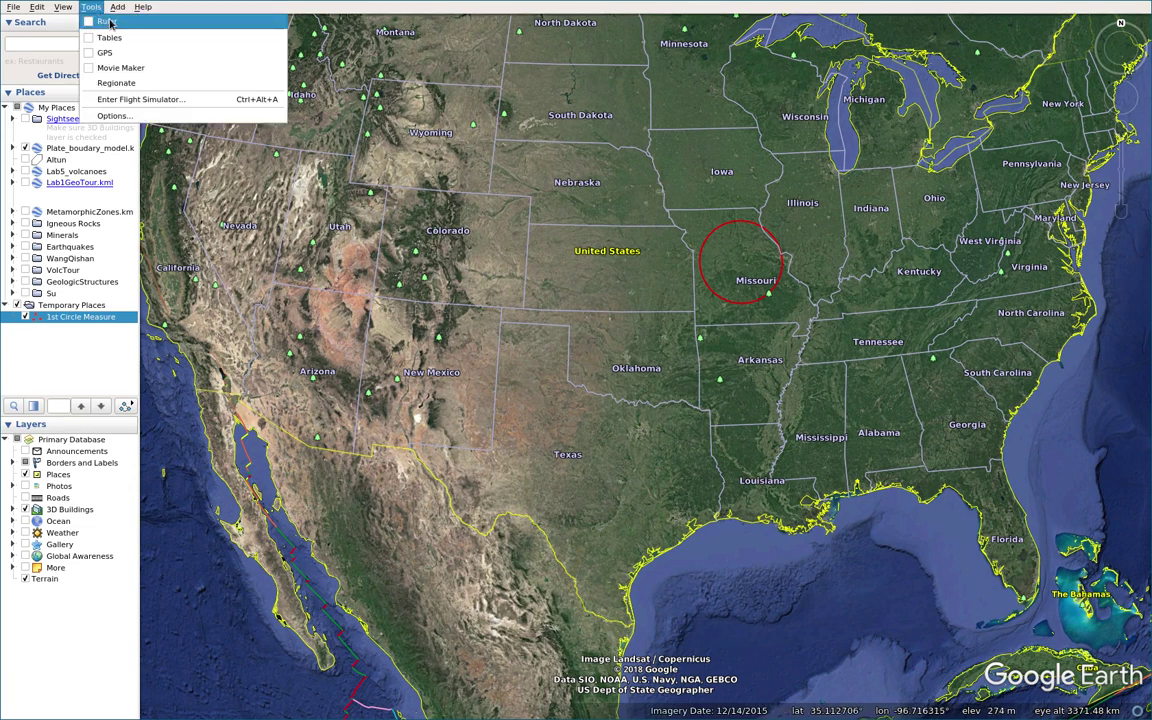
pyautogui.click(106, 21)
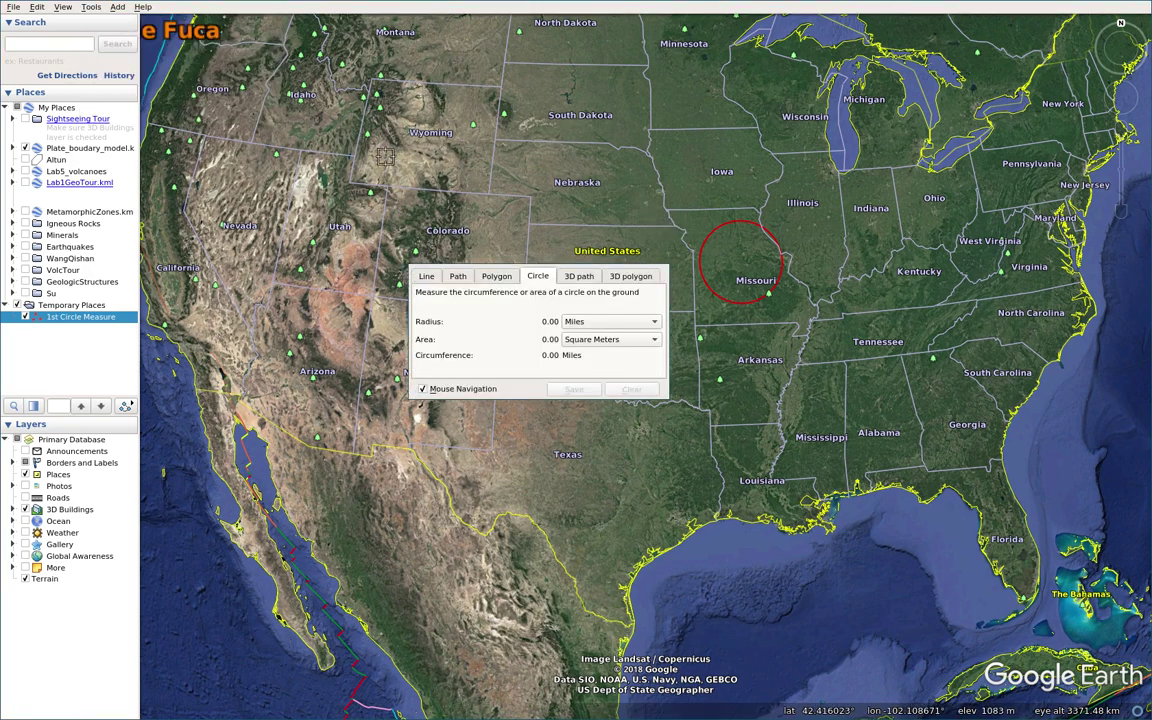
pyautogui.click(453, 146)
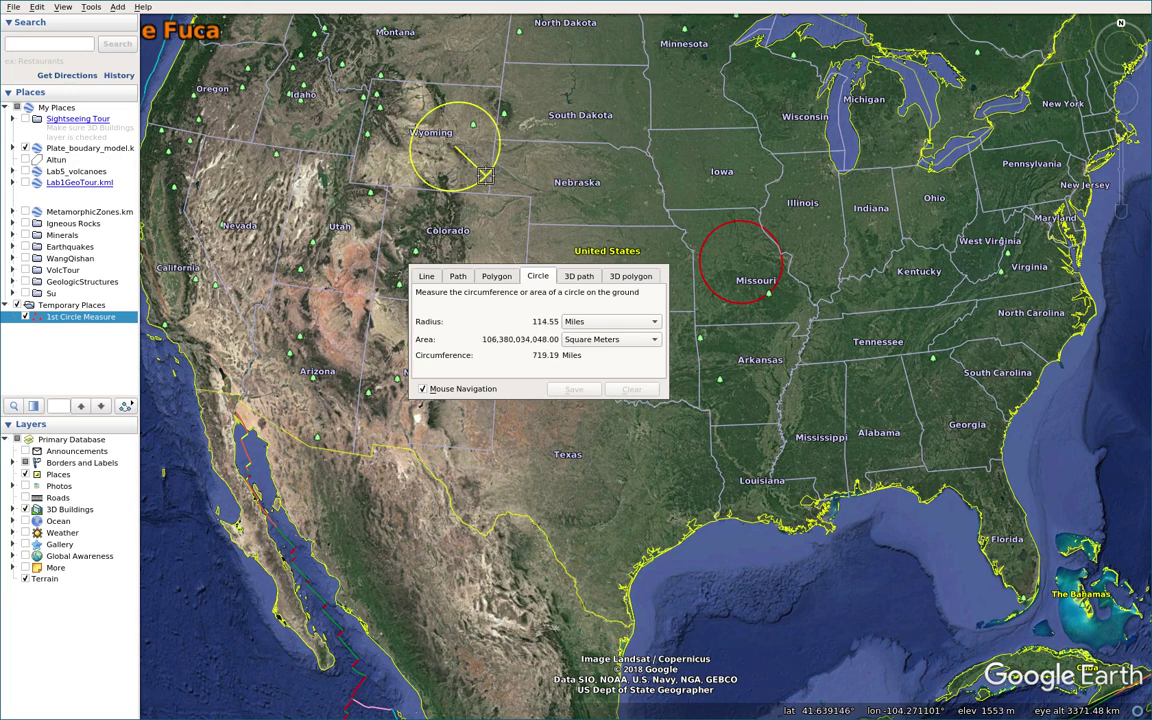
pyautogui.scroll(5, 485, 176)
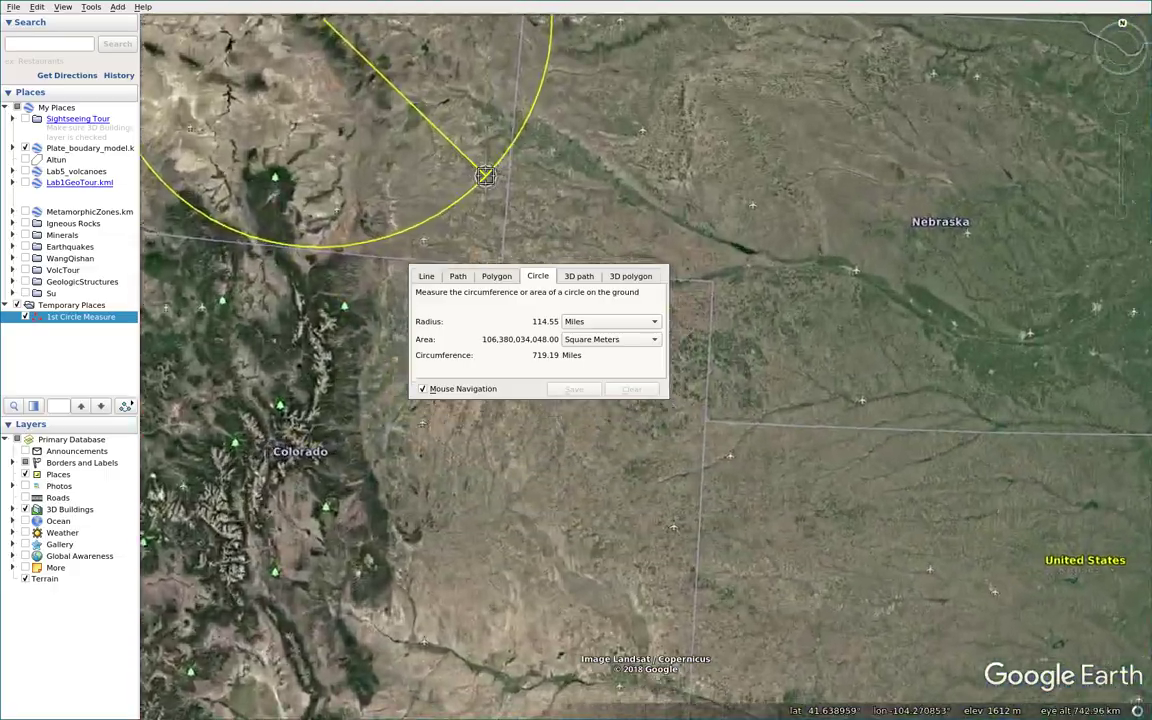
pyautogui.scroll(5, 485, 176)
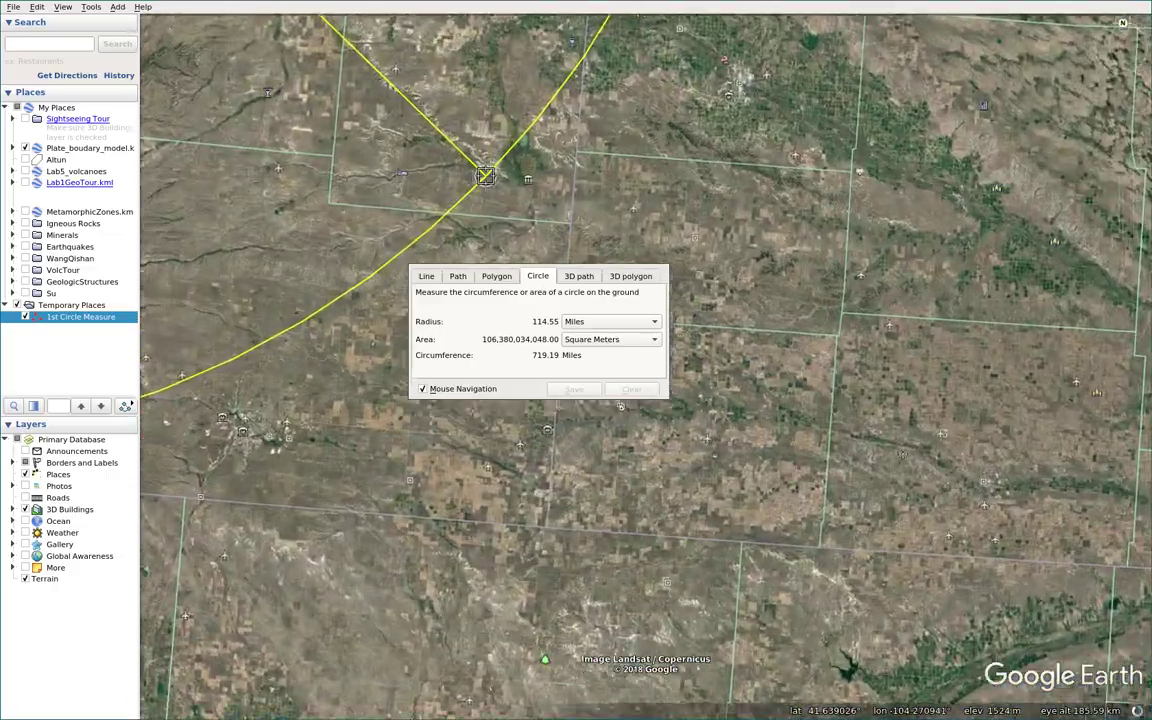
pyautogui.scroll(2, 485, 176)
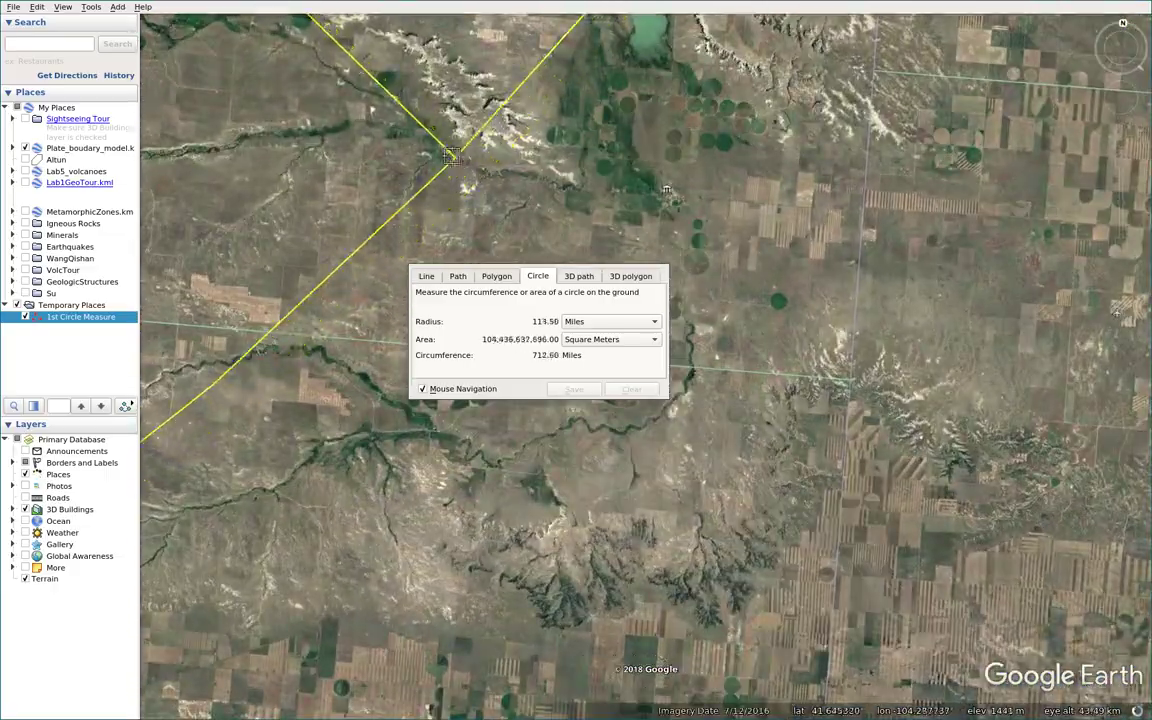
pyautogui.scroll(1, 300, 82)
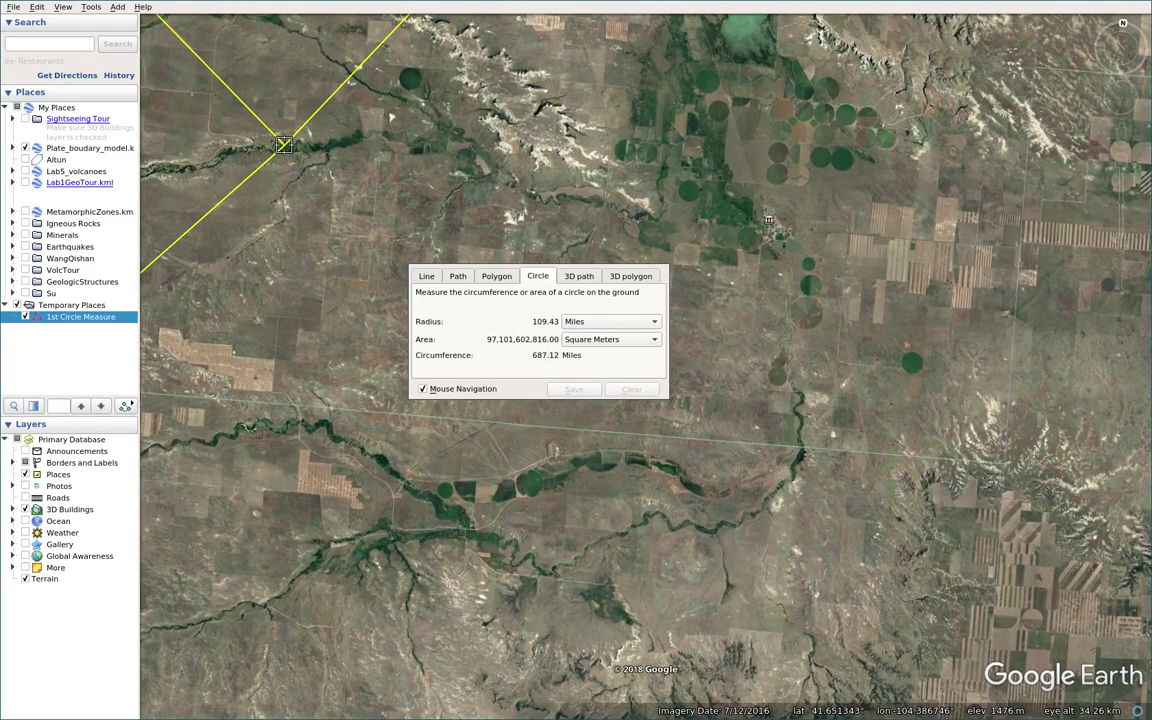
pyautogui.moveTo(284, 145); pyautogui.dragTo(489, 674)
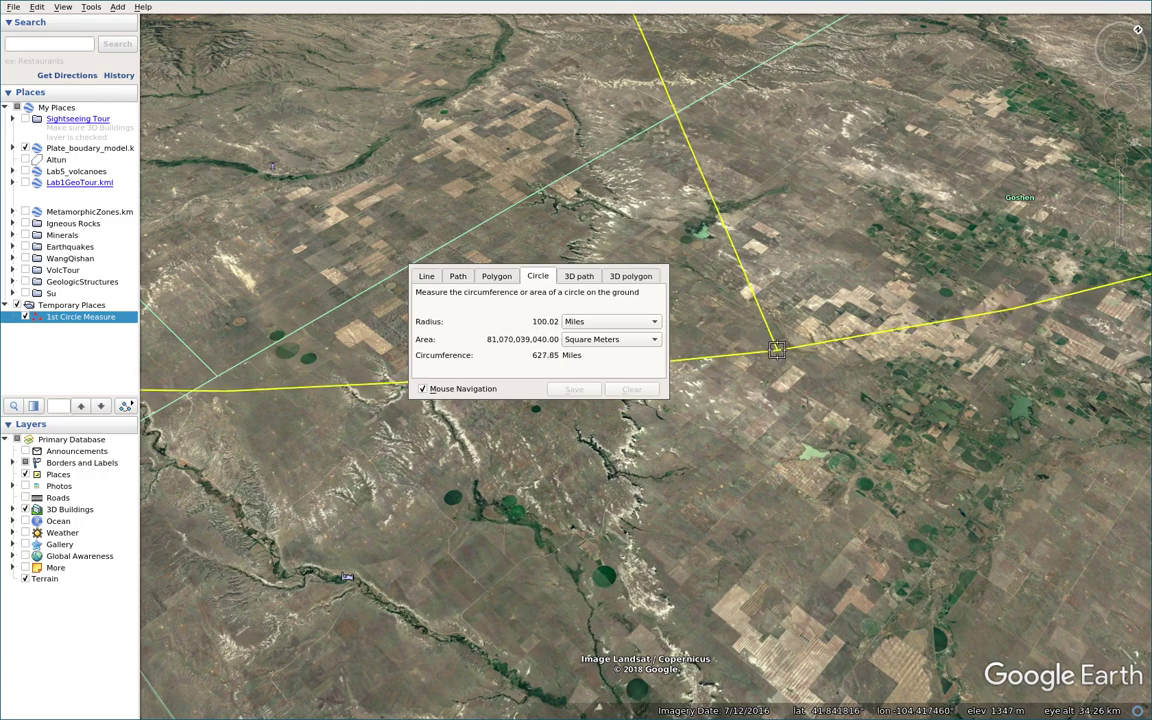
pyautogui.scroll(3, 777, 349)
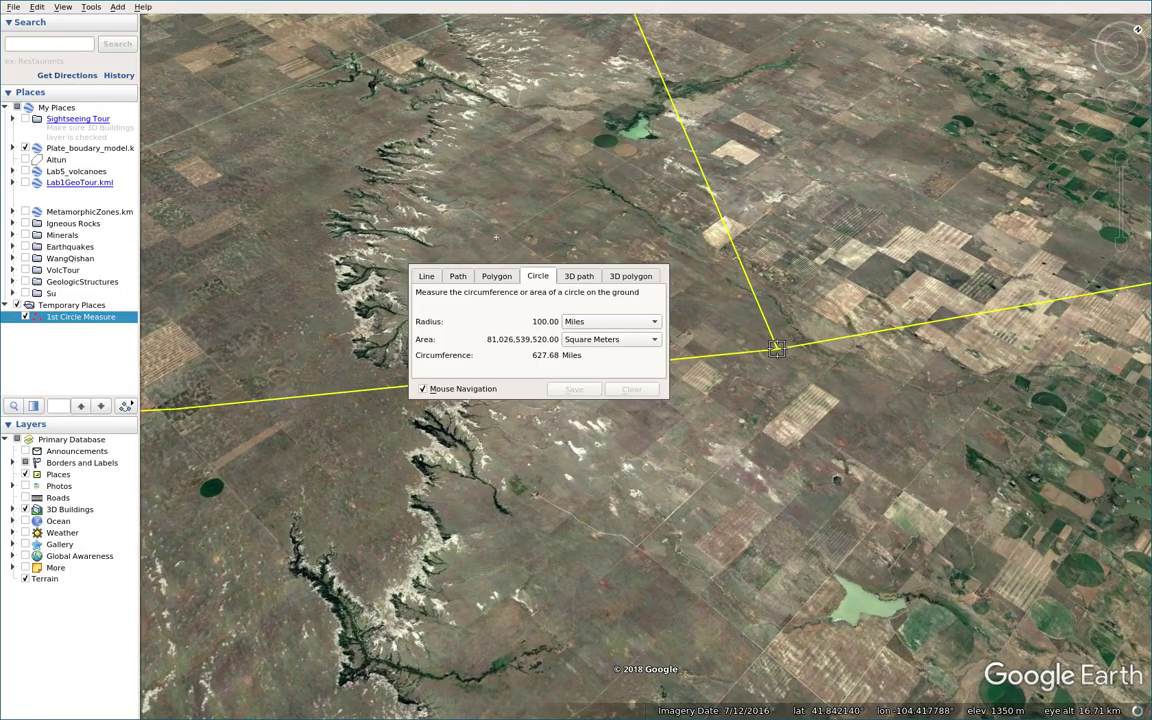
pyautogui.click(777, 349)
pyautogui.scroll(-3, 760, 412)
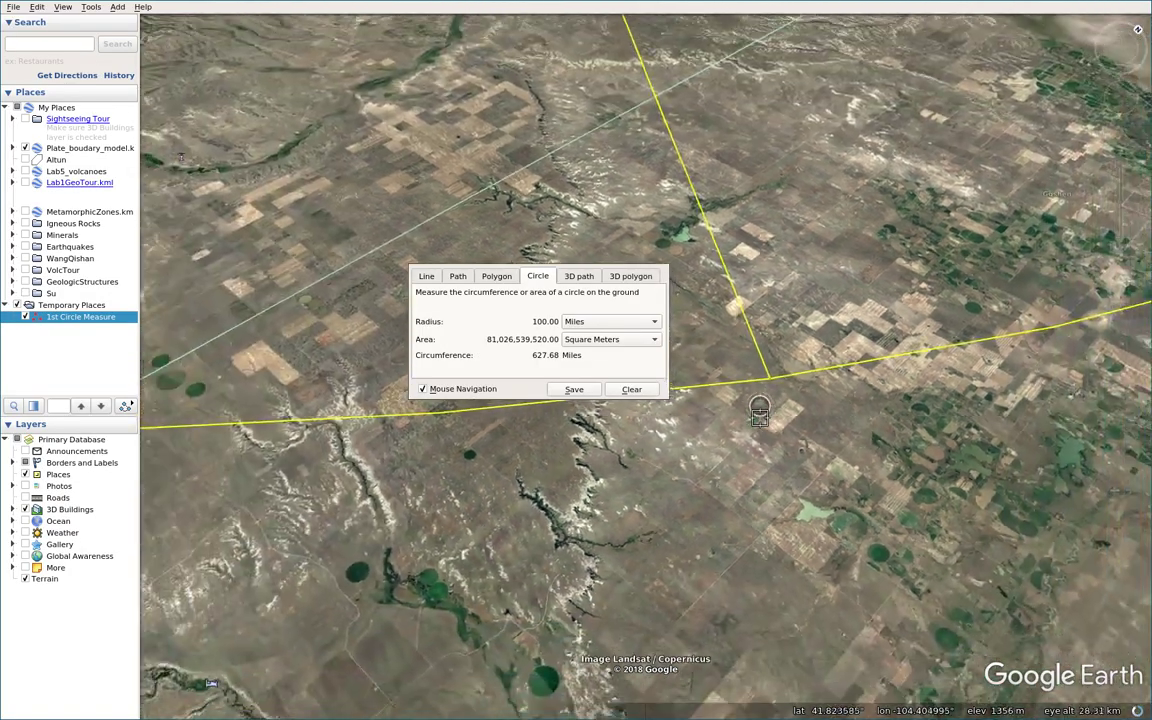
pyautogui.scroll(-5, 760, 412)
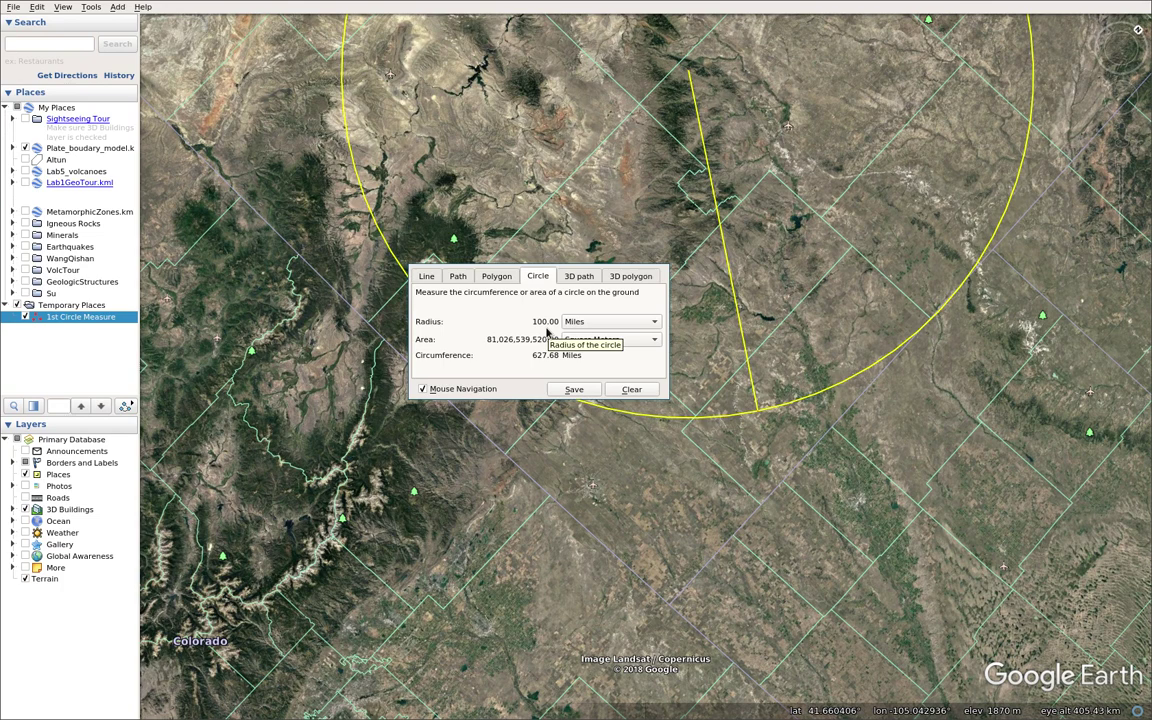
# Save the measured Wyoming circle as a place named "2nd Circle Measure".
pyautogui.click(575, 390)
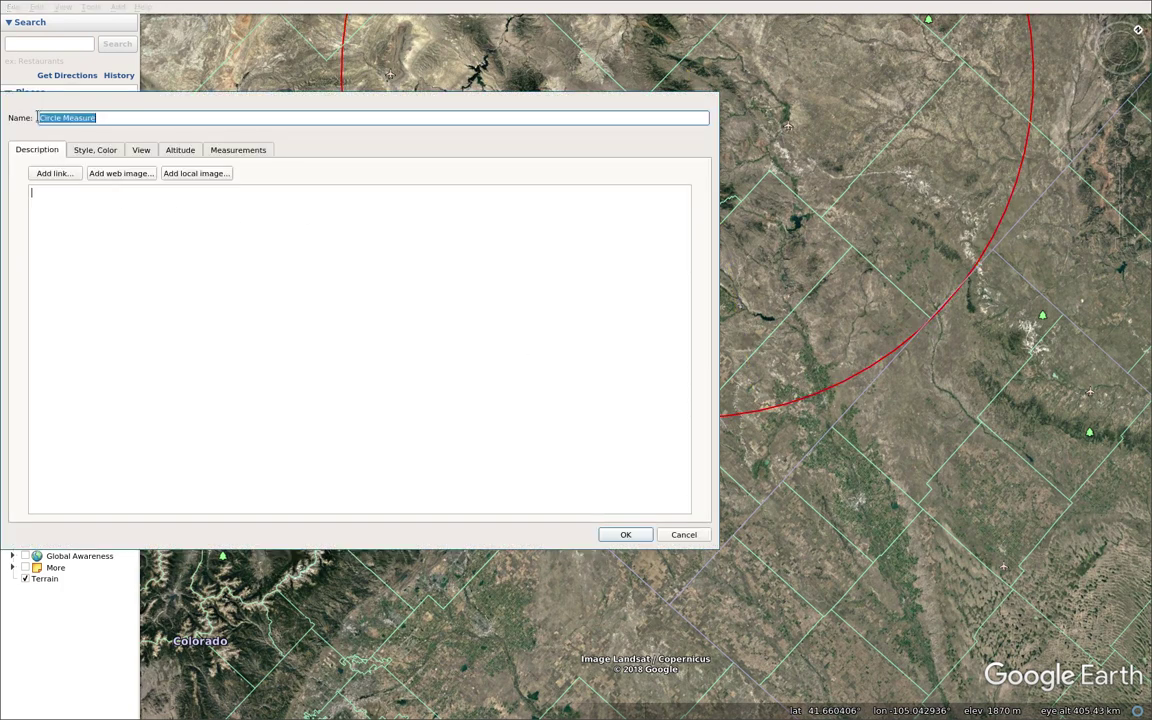
pyautogui.click(38, 117)
pyautogui.write('2nd')
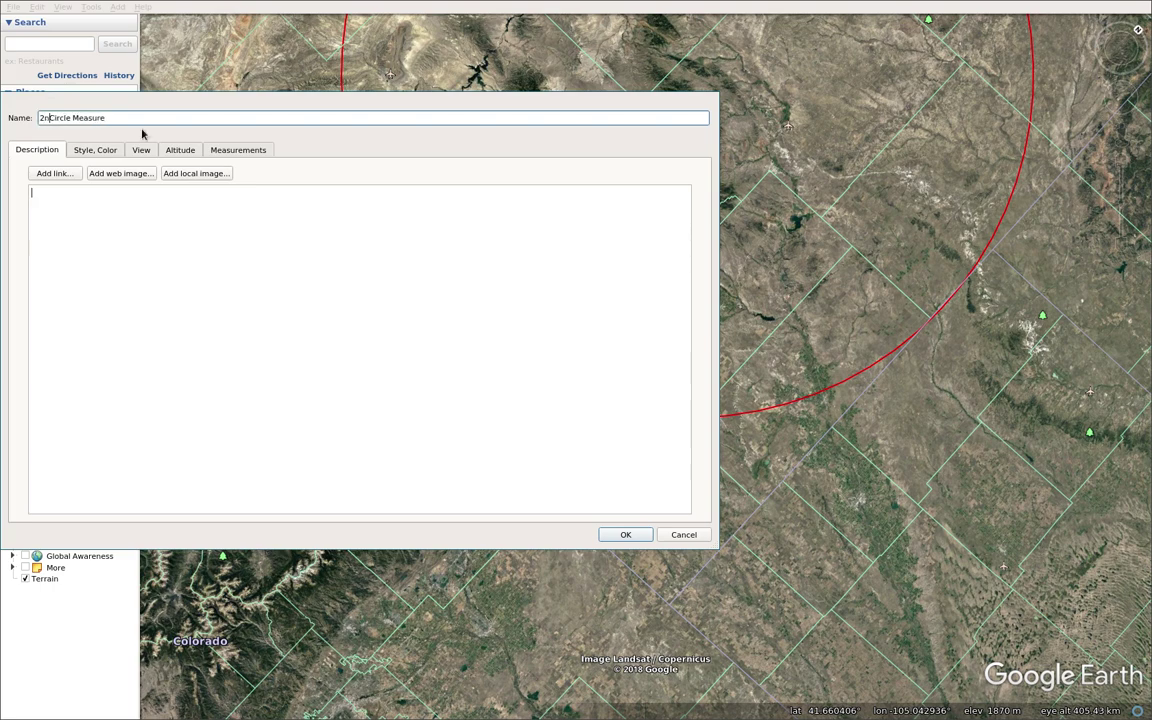
pyautogui.click(641, 536)
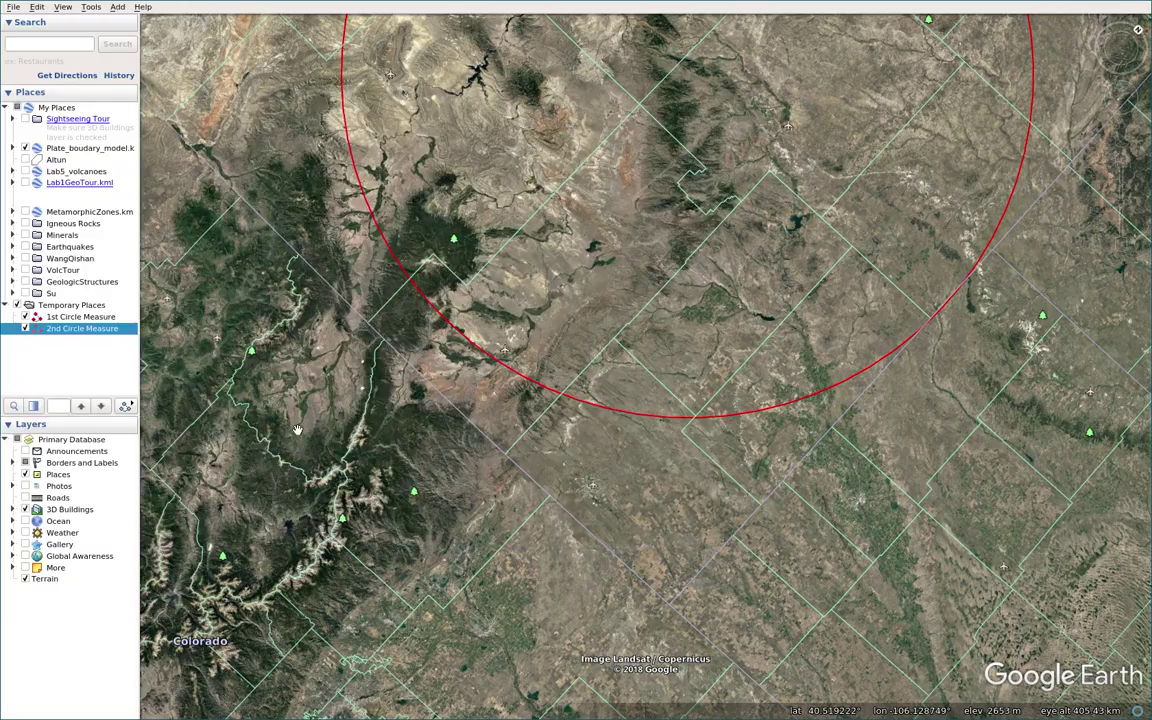
# Reset the map orientation to north up and frame both saved circles over the contiguous United States.
pyautogui.scroll(-1, 340, 365)
pyautogui.scroll(-1, 340, 365)
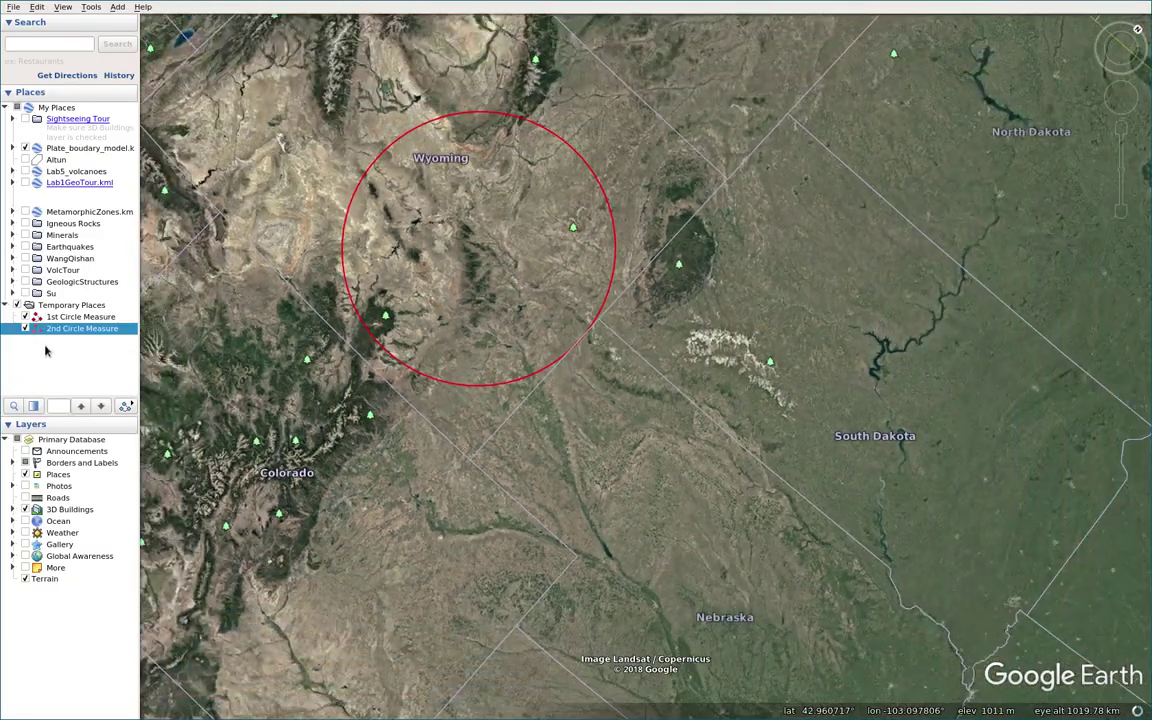
pyautogui.scroll(-3, 386, 360)
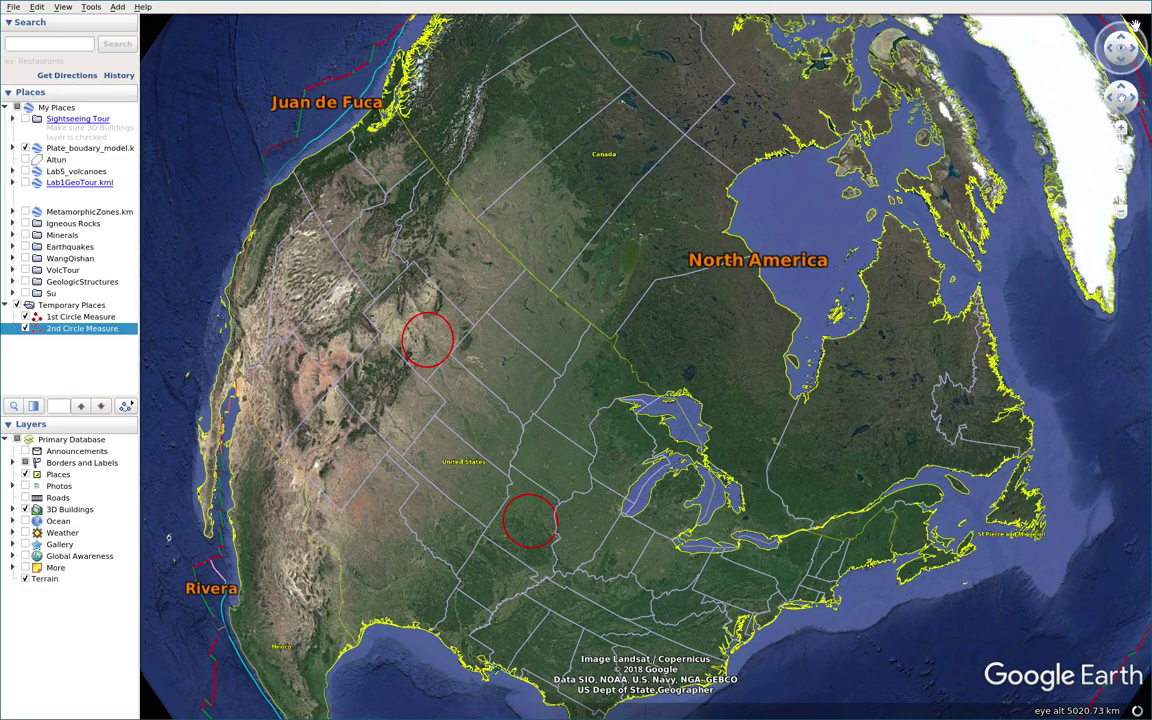
pyautogui.click(1136, 29)
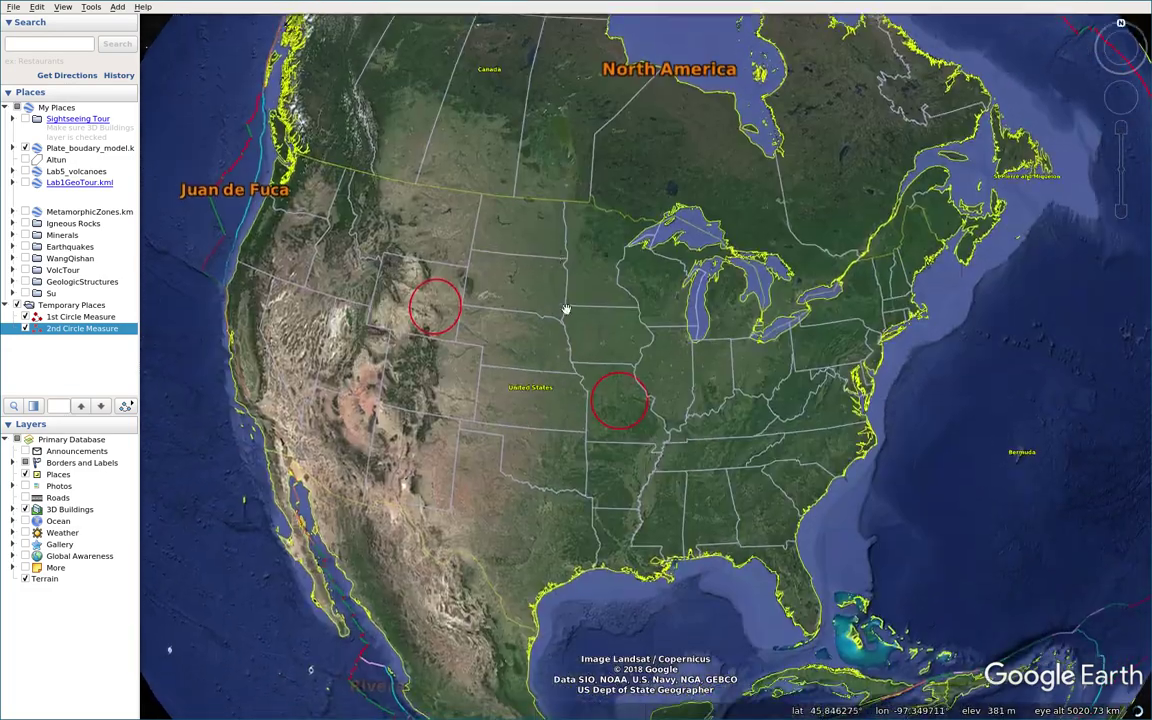
pyautogui.moveTo(566, 310); pyautogui.dragTo(691, 253)
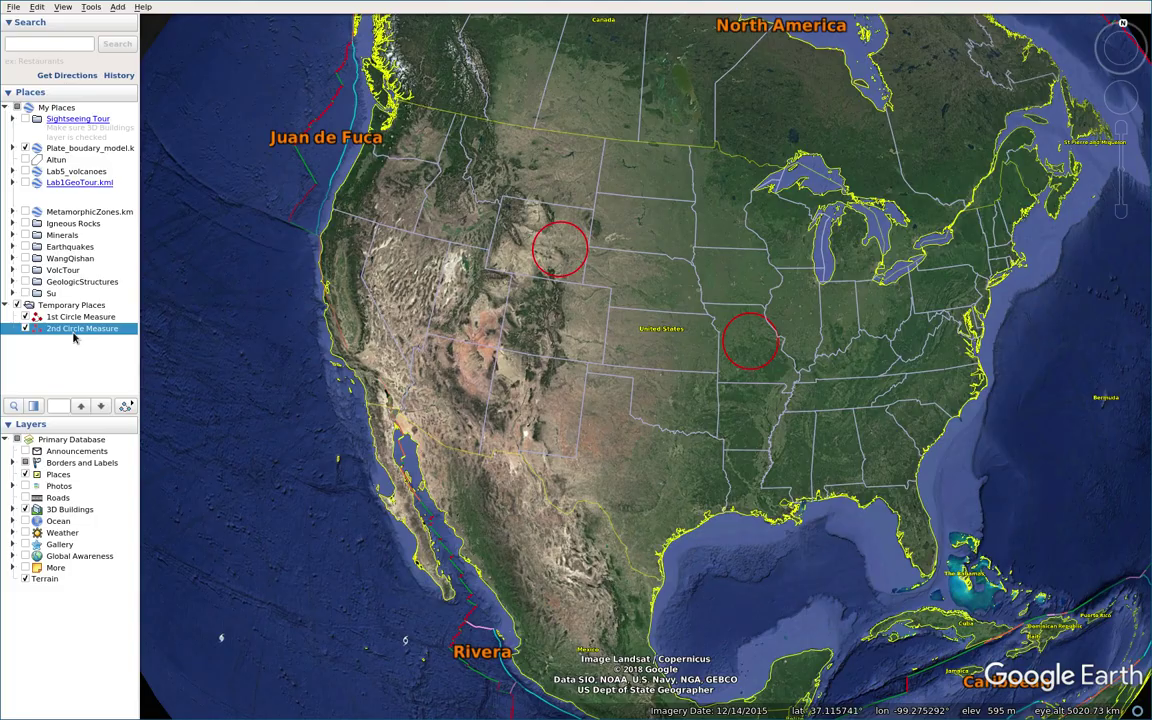
# Examine the terrain from the central United States down to the airfield in western Oklahoma, checking the latitude and longitude read-outs.
pyautogui.scroll(3, 663, 329)
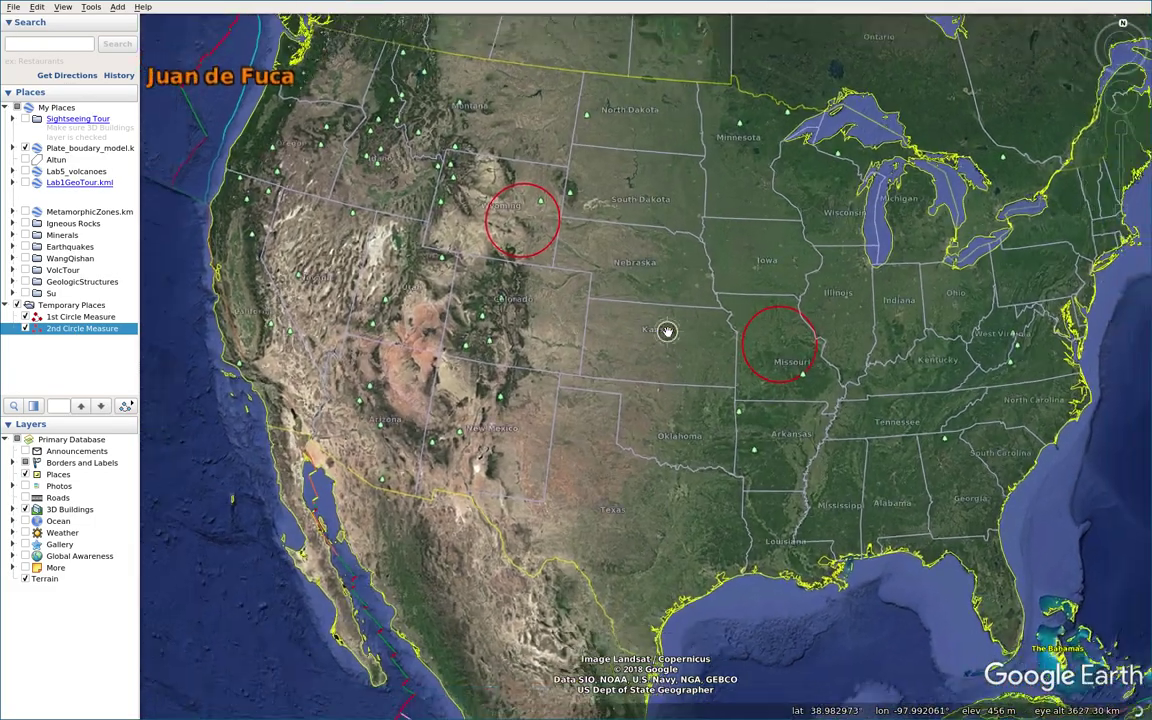
pyautogui.scroll(-5, 663, 329)
pyautogui.scroll(5, 586, 326)
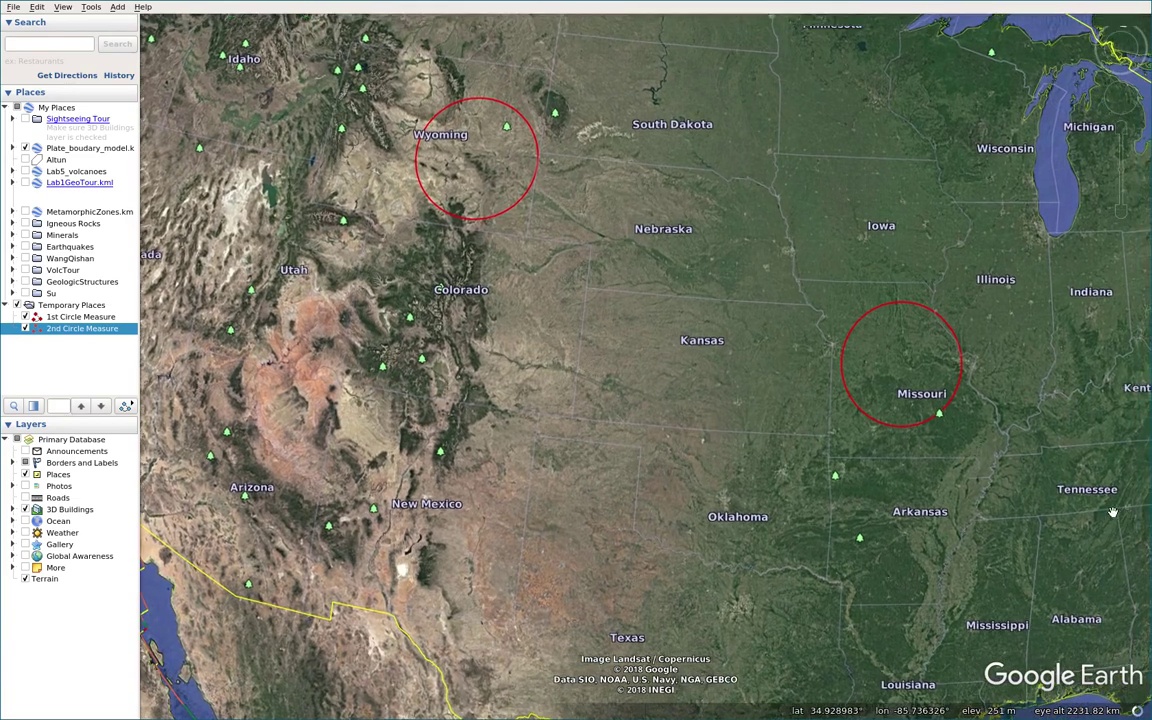
pyautogui.moveTo(1119, 512); pyautogui.dragTo(1115, 455)
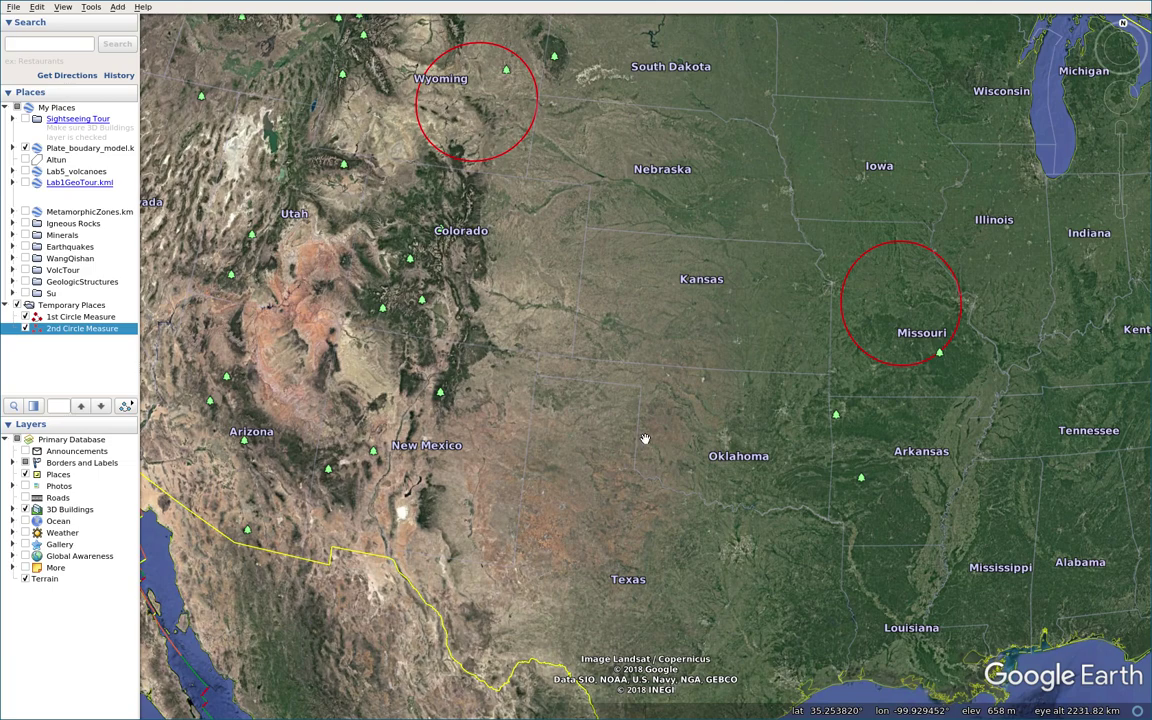
pyautogui.scroll(3, 625, 408)
pyautogui.scroll(-5, 625, 408)
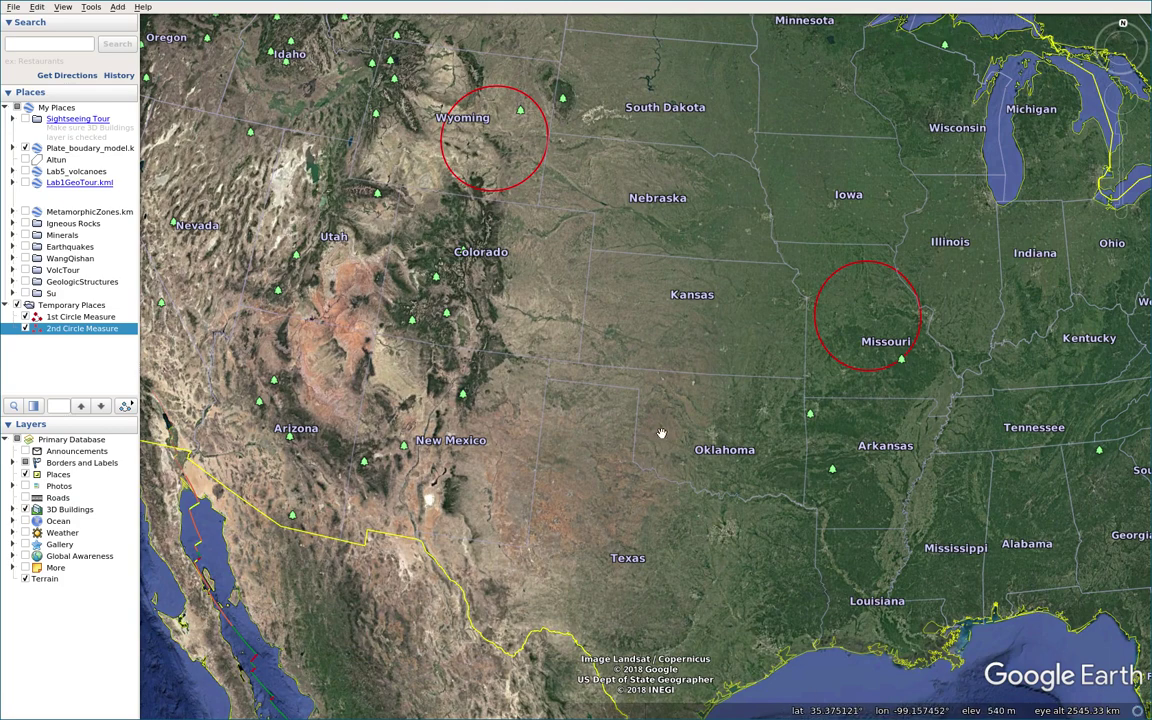
pyautogui.scroll(5, 660, 432)
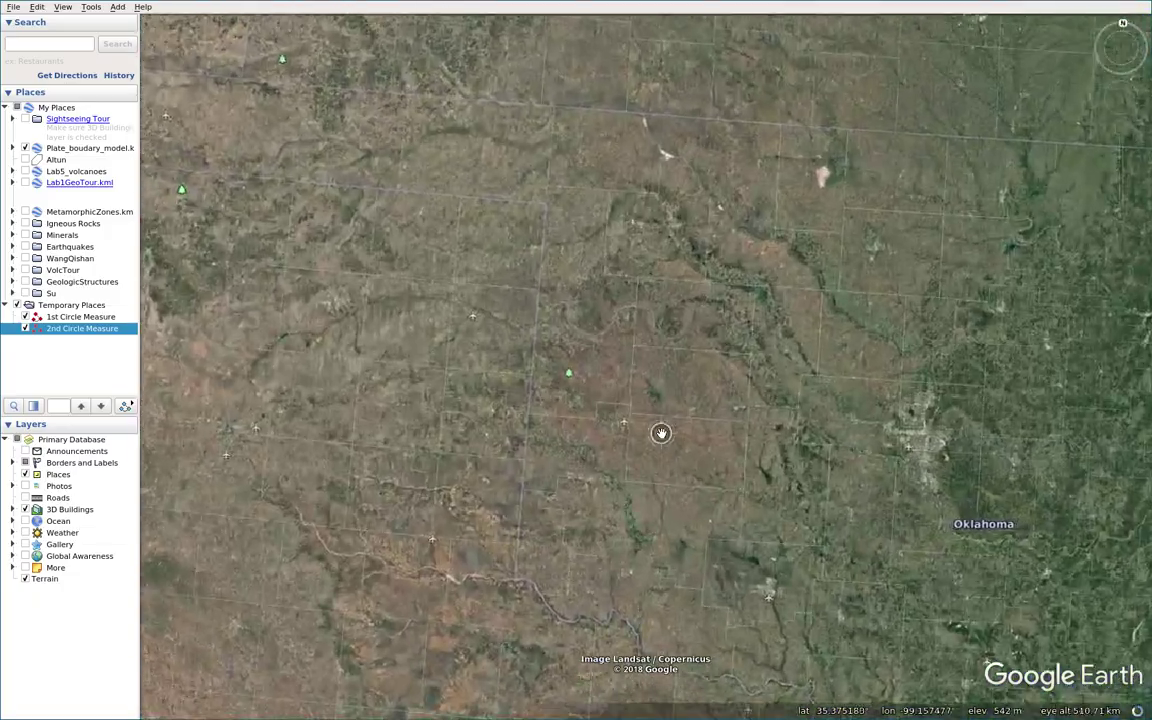
pyautogui.scroll(3, 660, 432)
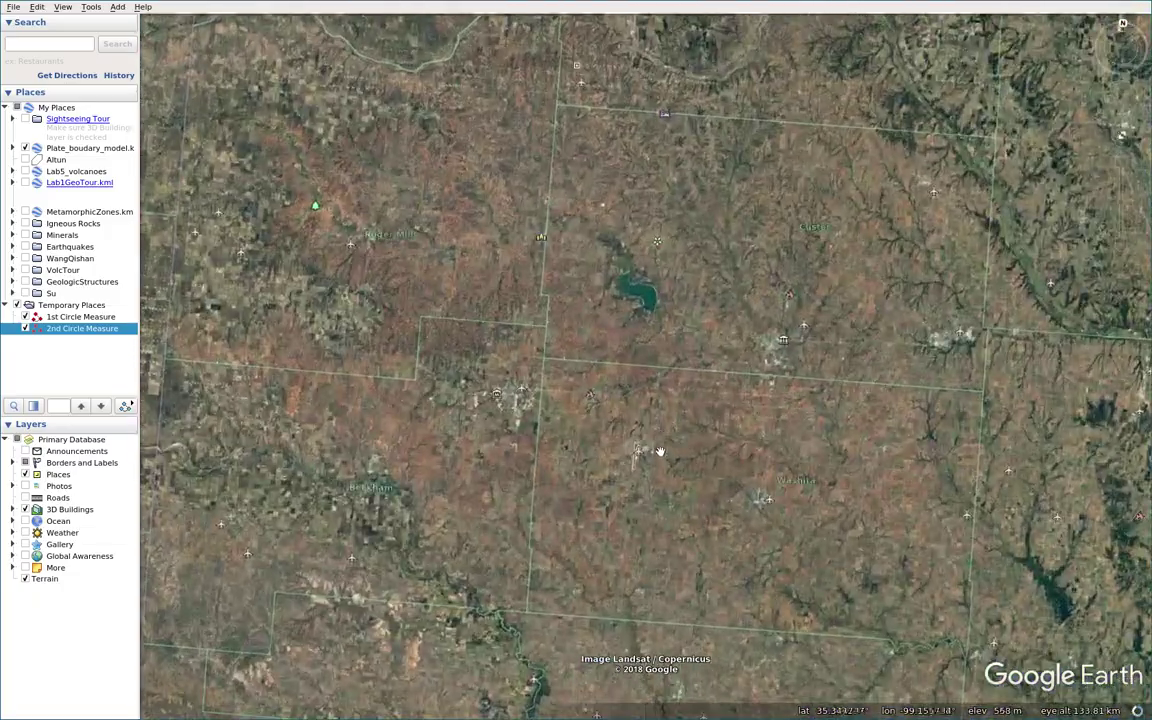
pyautogui.scroll(2, 660, 451)
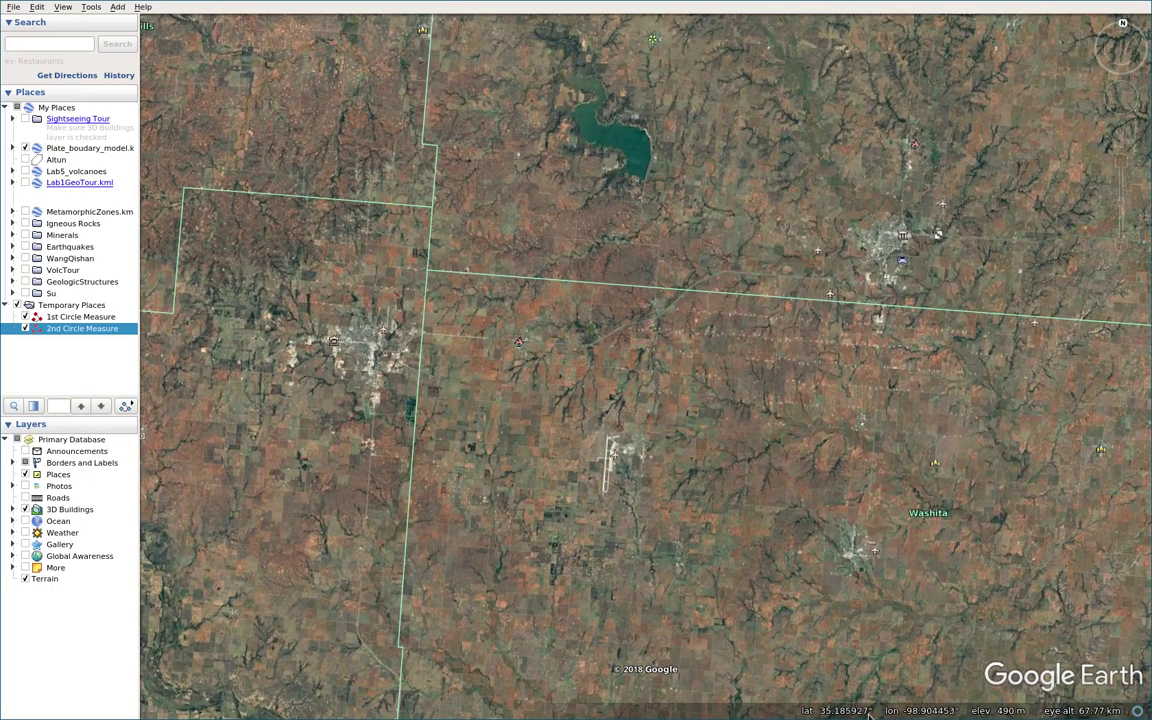
pyautogui.scroll(3, 635, 458)
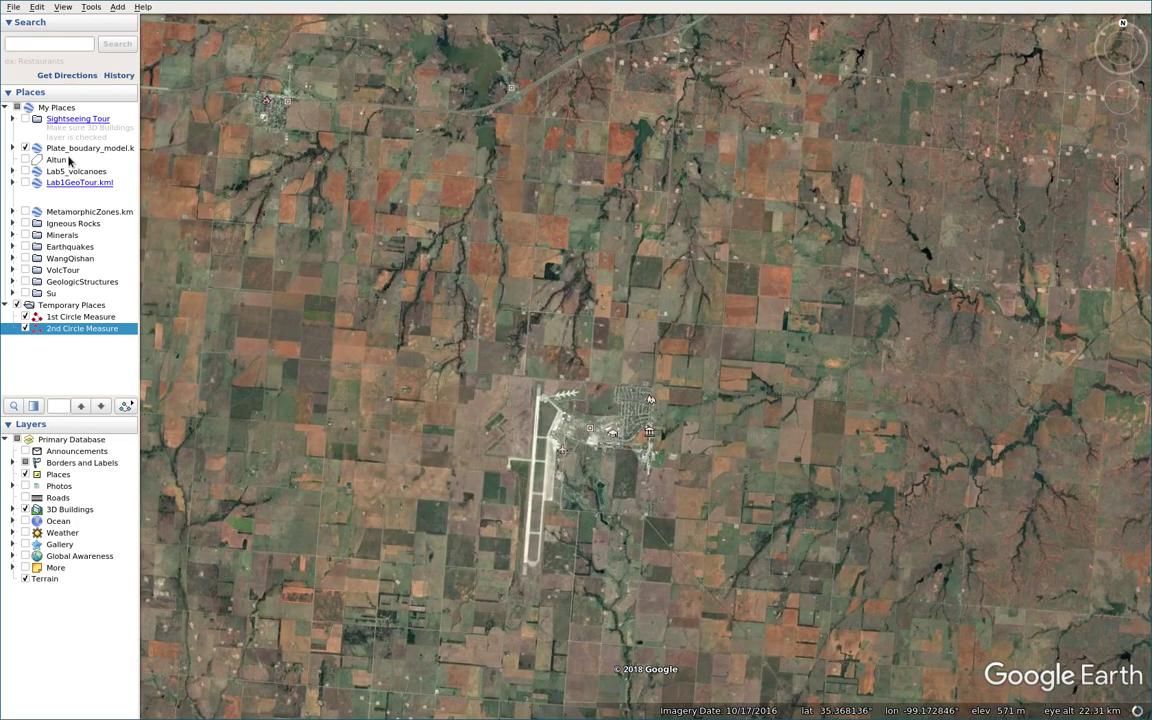
pyautogui.scroll(-1, 555, 336)
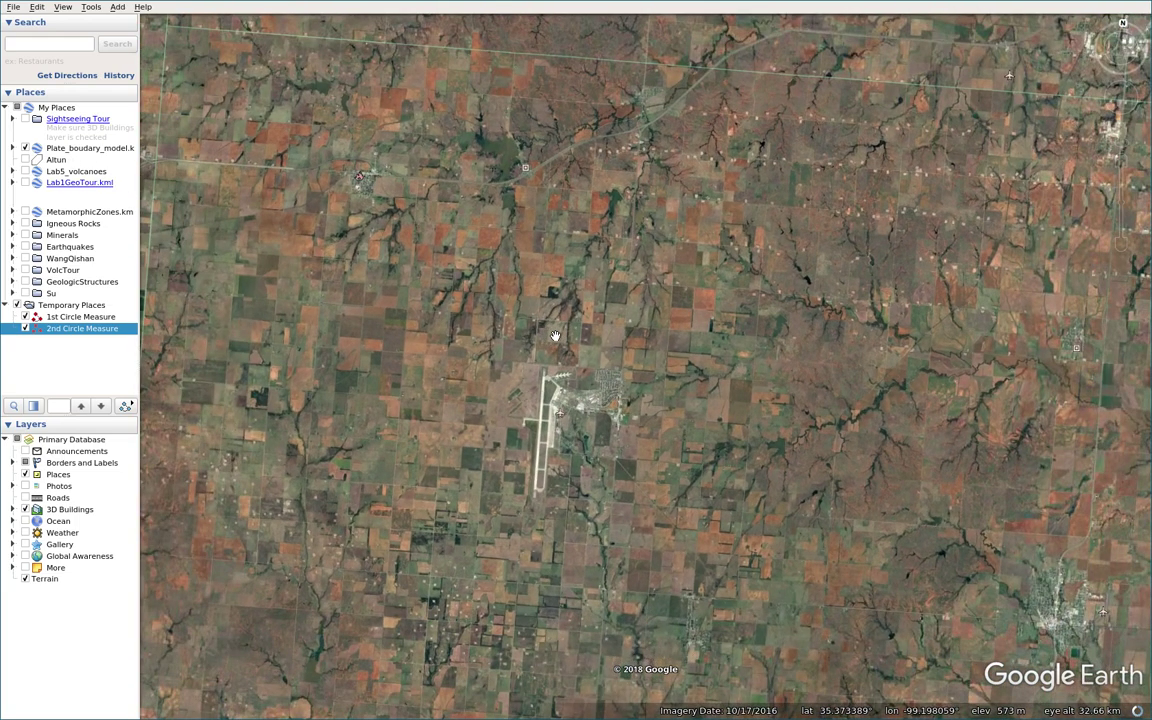
# Search for the coordinates 20N 20E and inspect the located point up close.
pyautogui.click(34, 46)
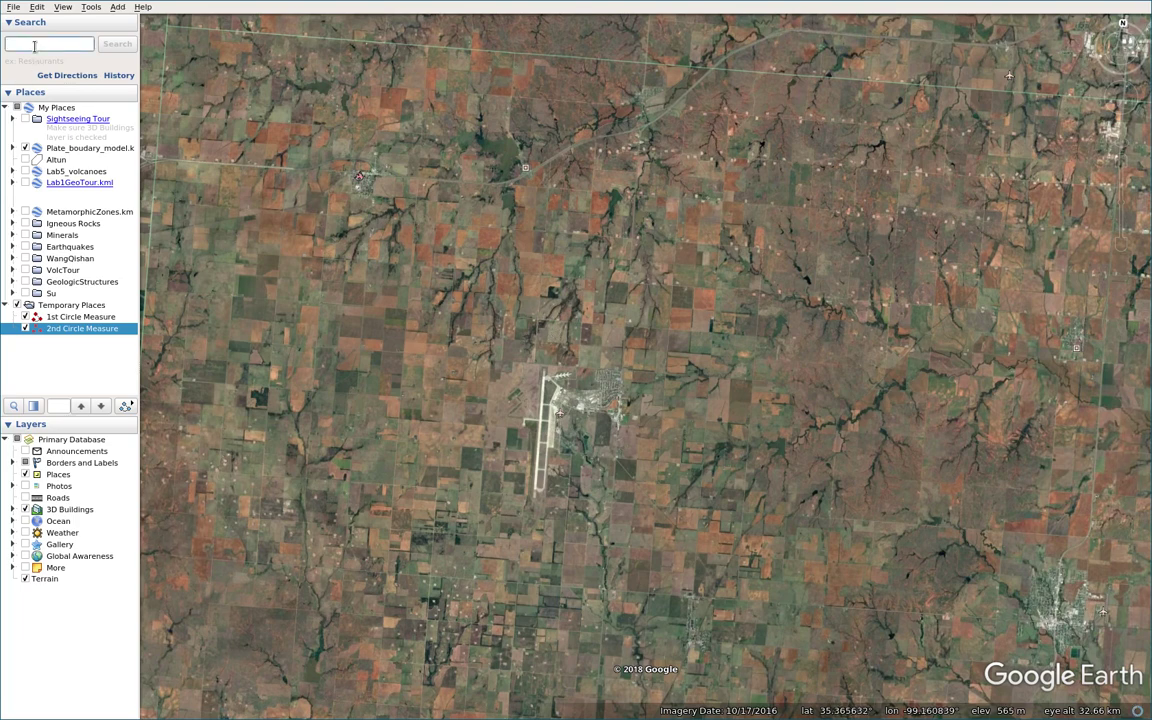
pyautogui.write('20')
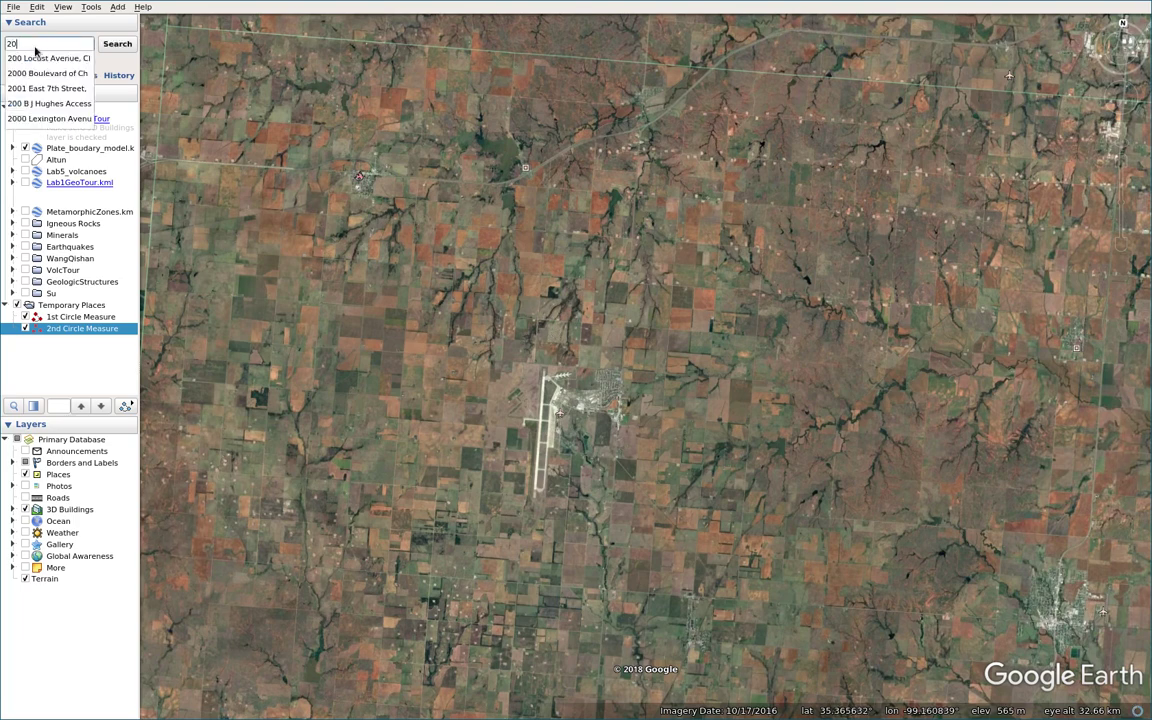
pyautogui.write('N ')
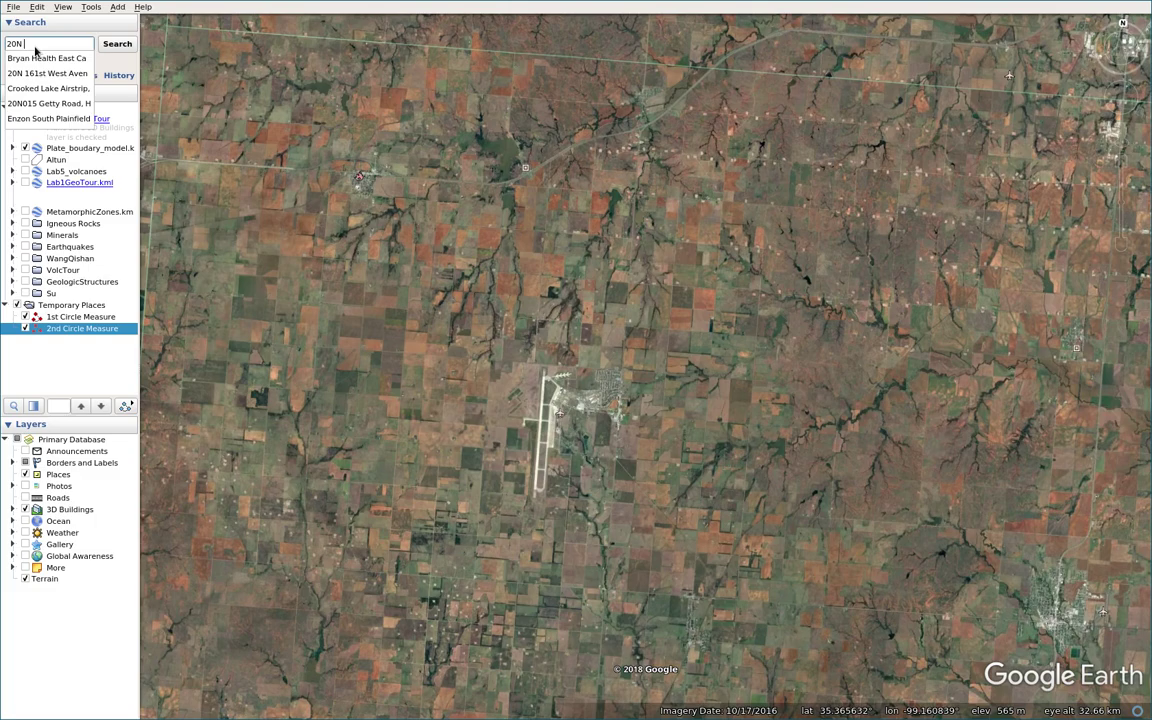
pyautogui.write('20')
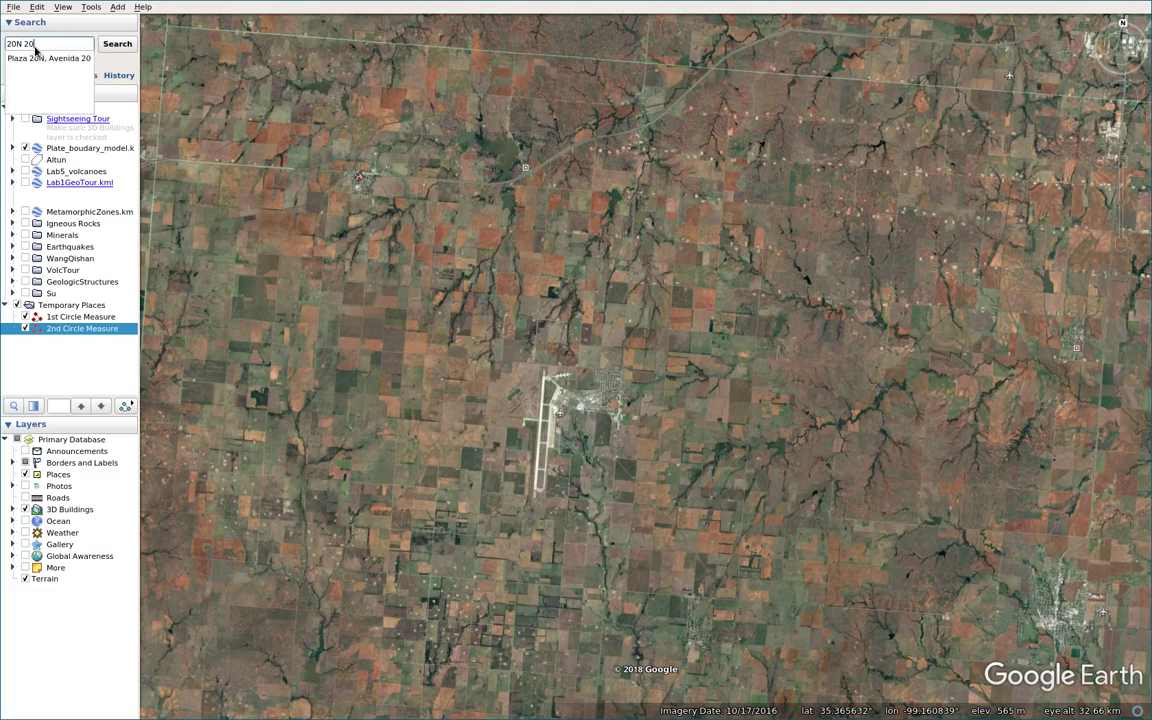
pyautogui.write('E')
pyautogui.press('Return')
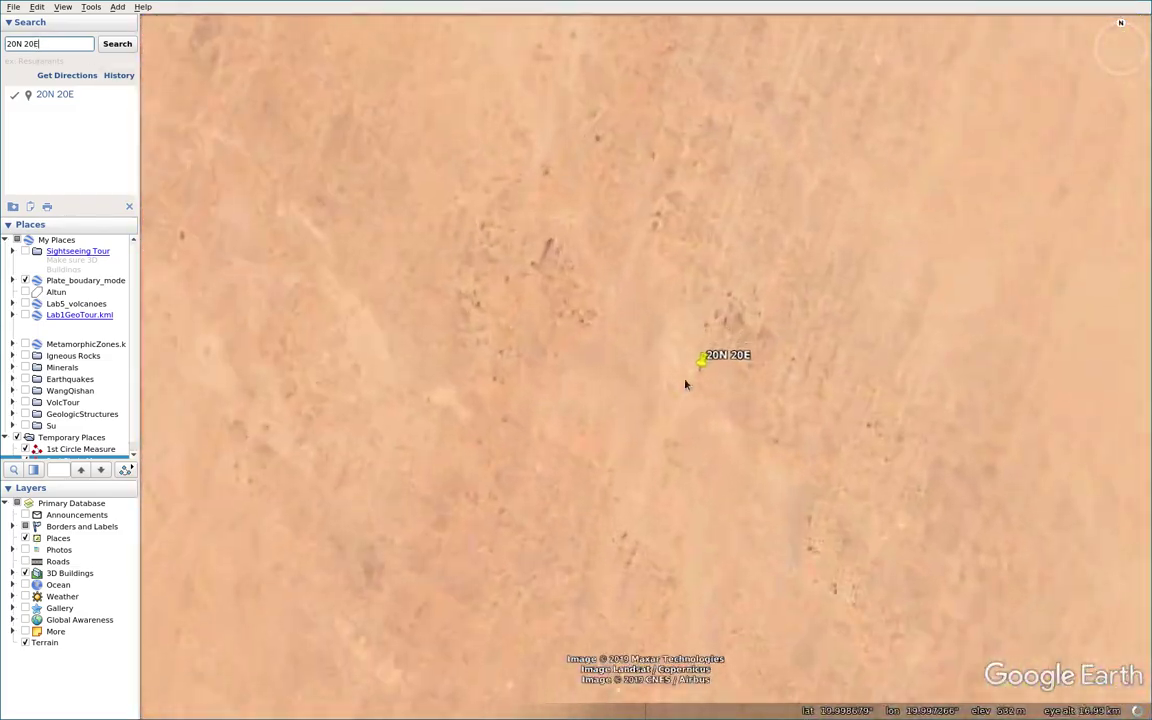
pyautogui.scroll(5, 637, 363)
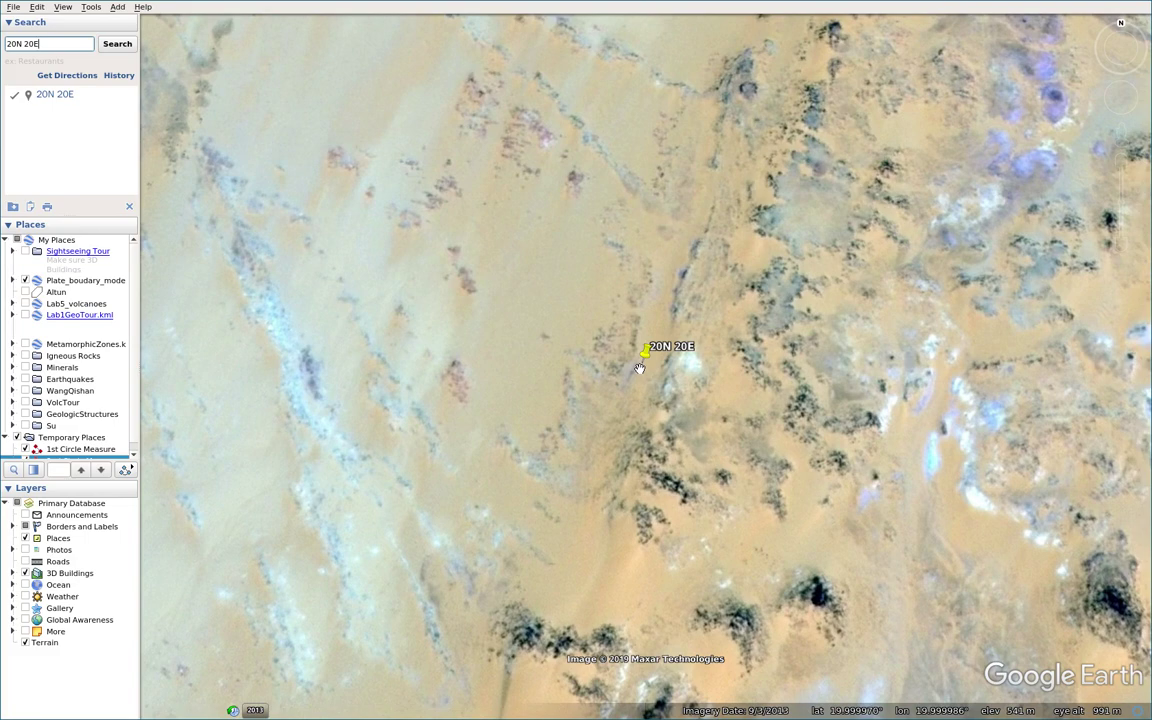
pyautogui.scroll(-3, 639, 368)
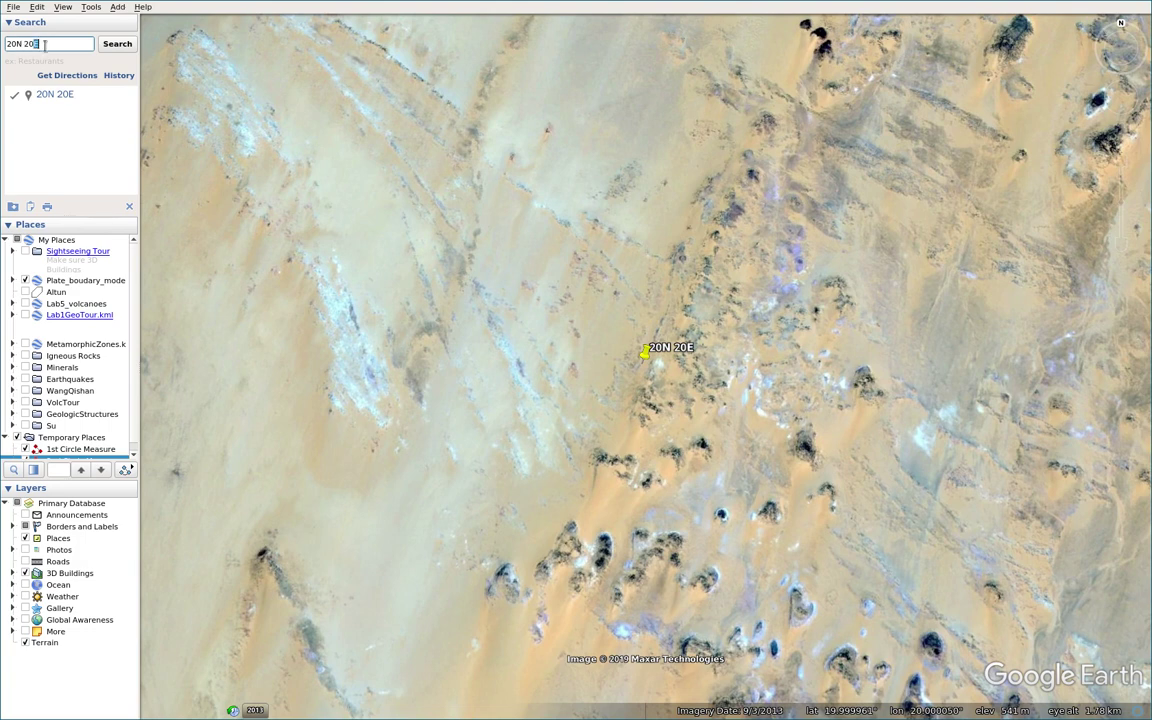
# Search for the coordinates 20N 80W.
pyautogui.press('BackSpace')
pyautogui.press('BackSpace')
pyautogui.press('BackSpace')
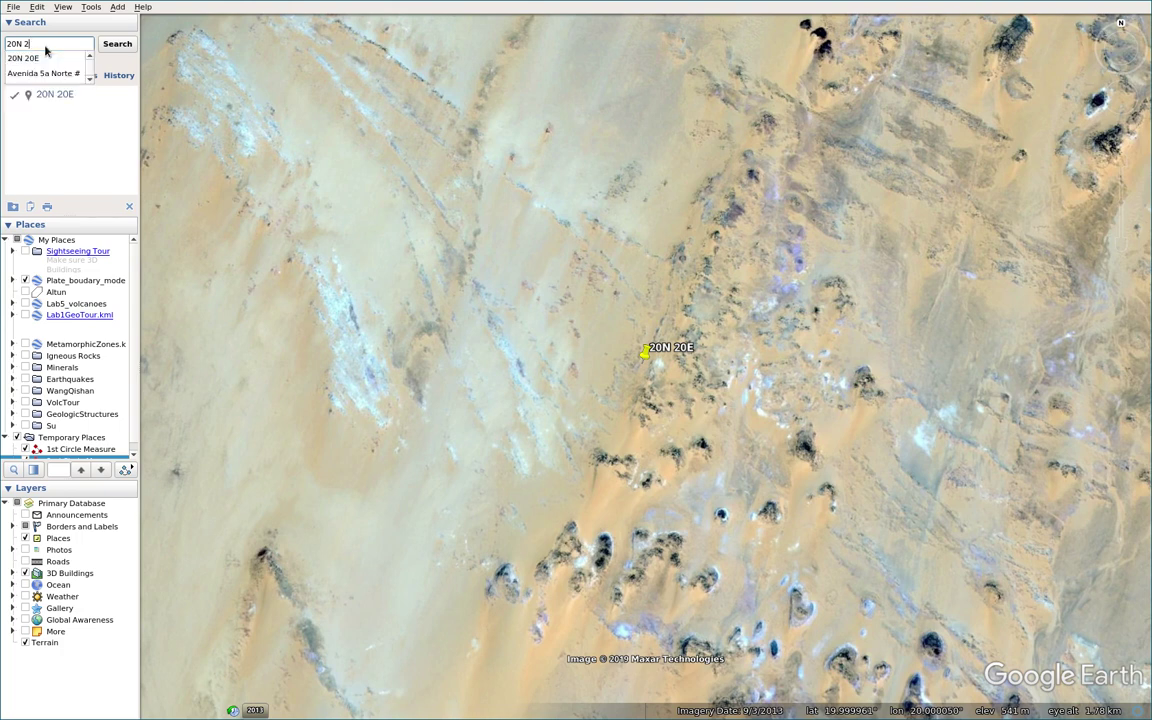
pyautogui.write('-80')
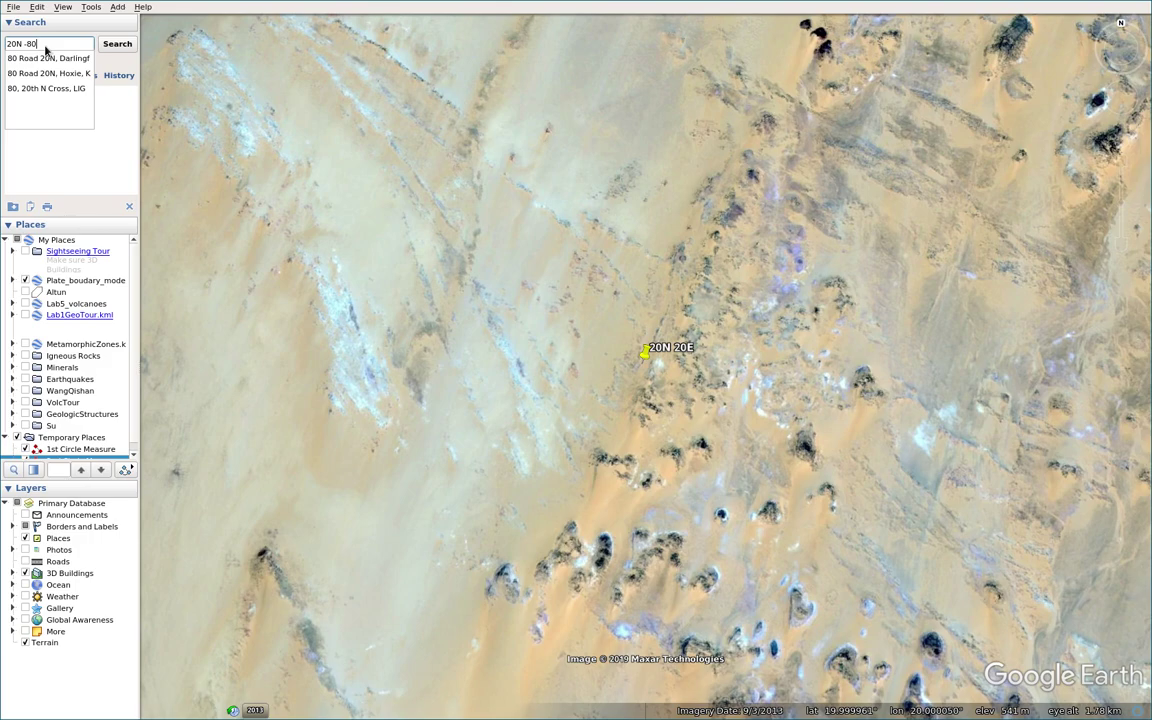
pyautogui.press('BackSpace')
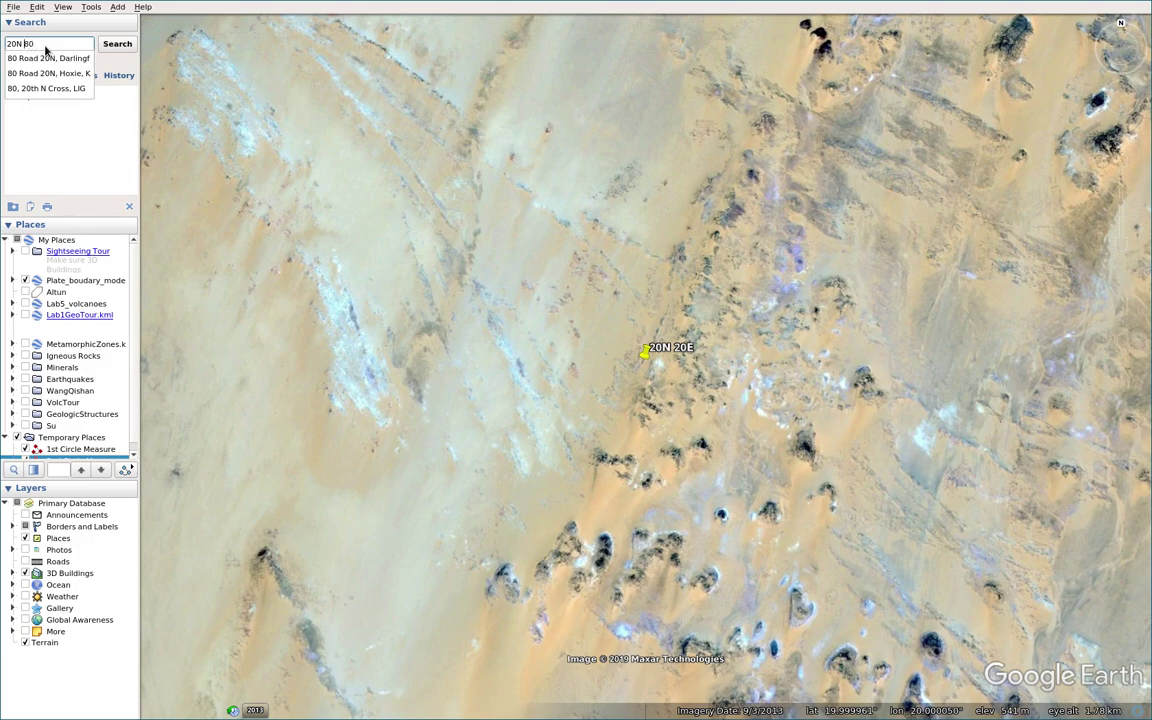
pyautogui.press('Return')
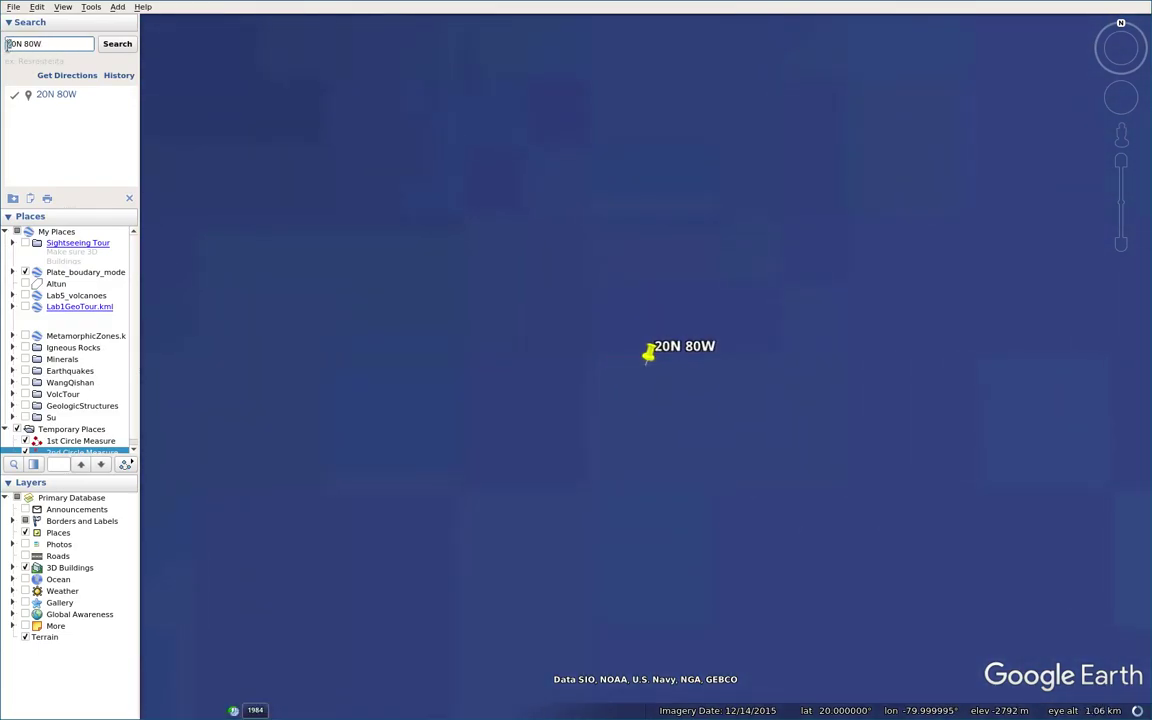
# Search for the coordinates 40N 80W and inspect the located point and its surroundings in southwestern Pennsylvania.
pyautogui.press('Delete')
pyautogui.write('4')
pyautogui.press('Return')
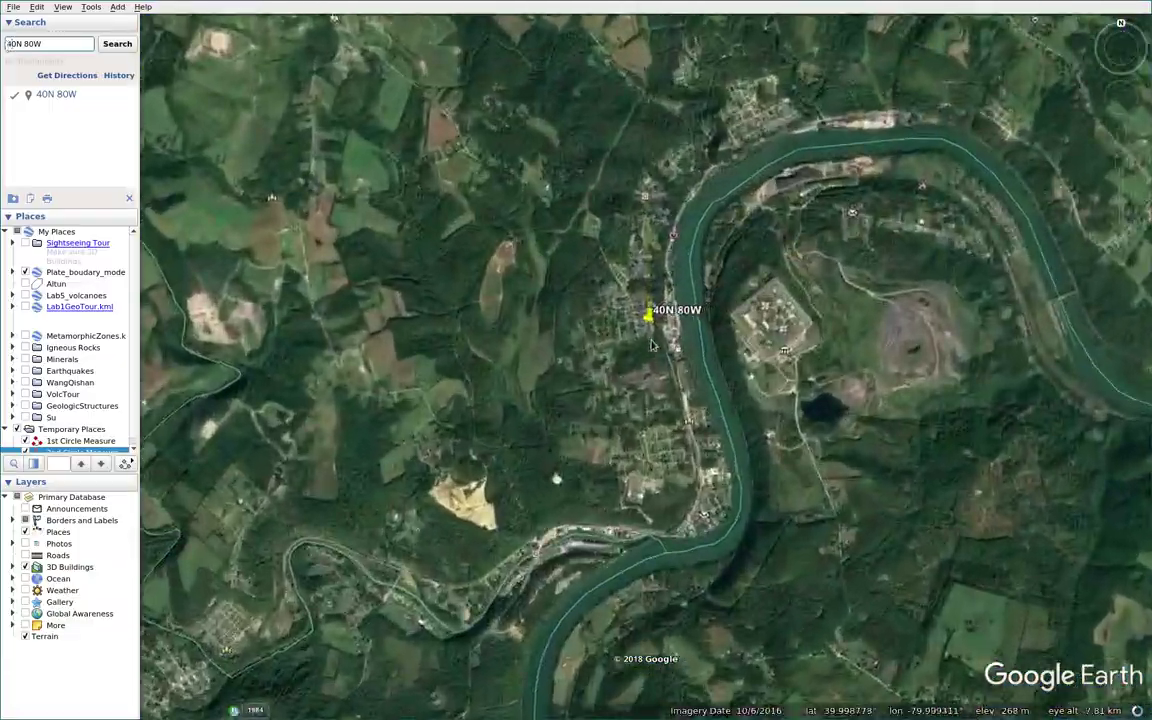
pyautogui.scroll(-5, 646, 345)
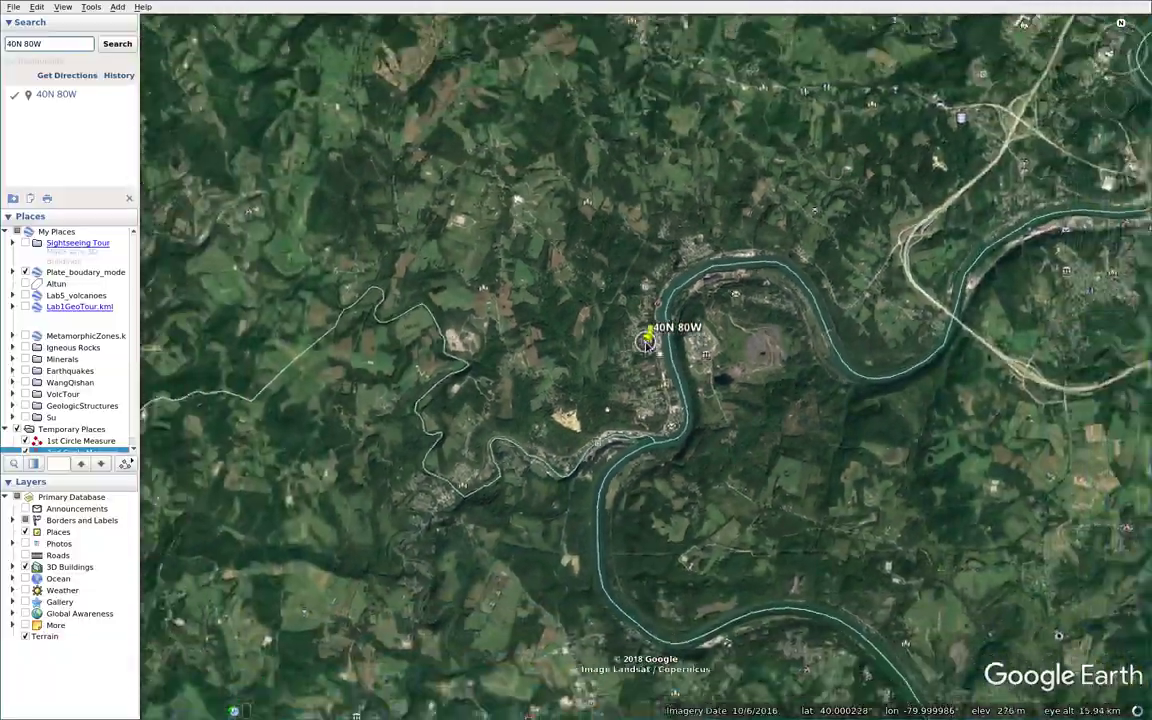
pyautogui.scroll(-5, 646, 343)
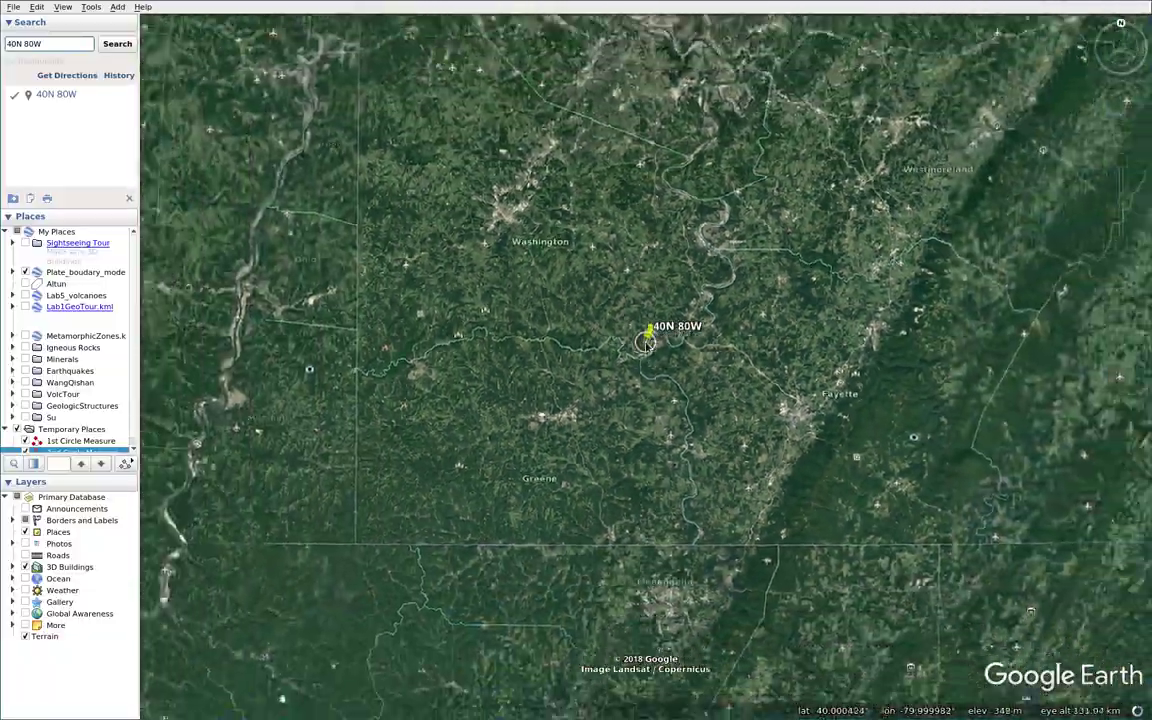
pyautogui.scroll(-5, 646, 343)
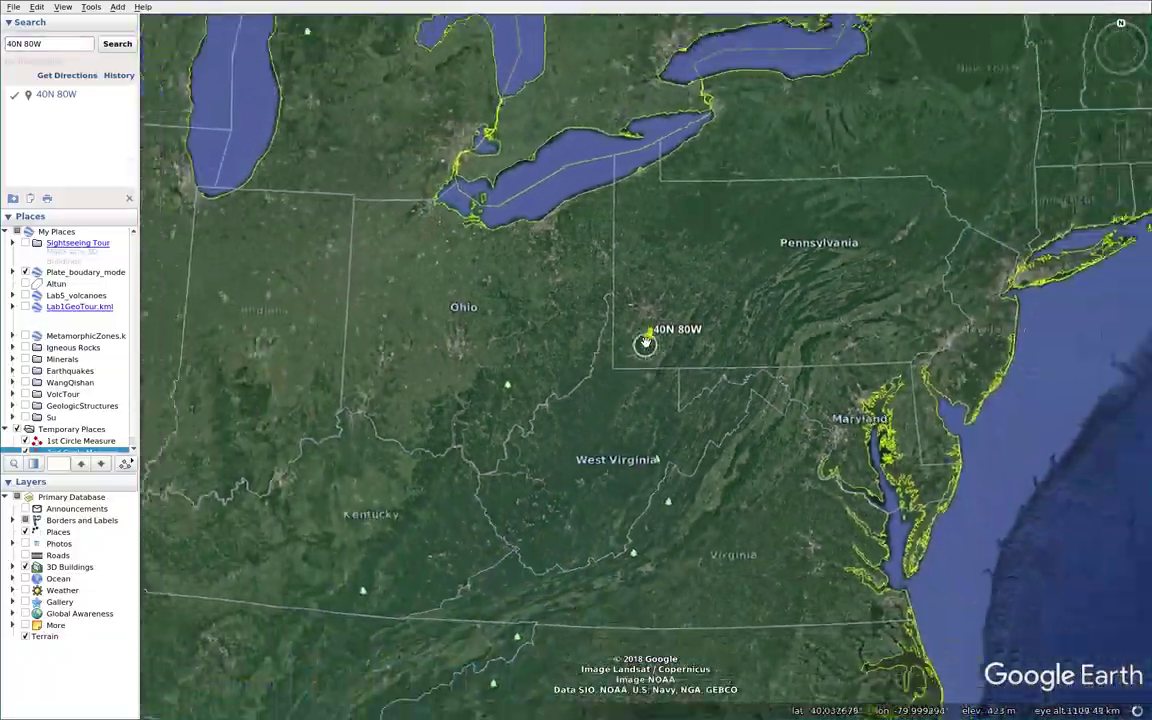
pyautogui.scroll(5, 642, 352)
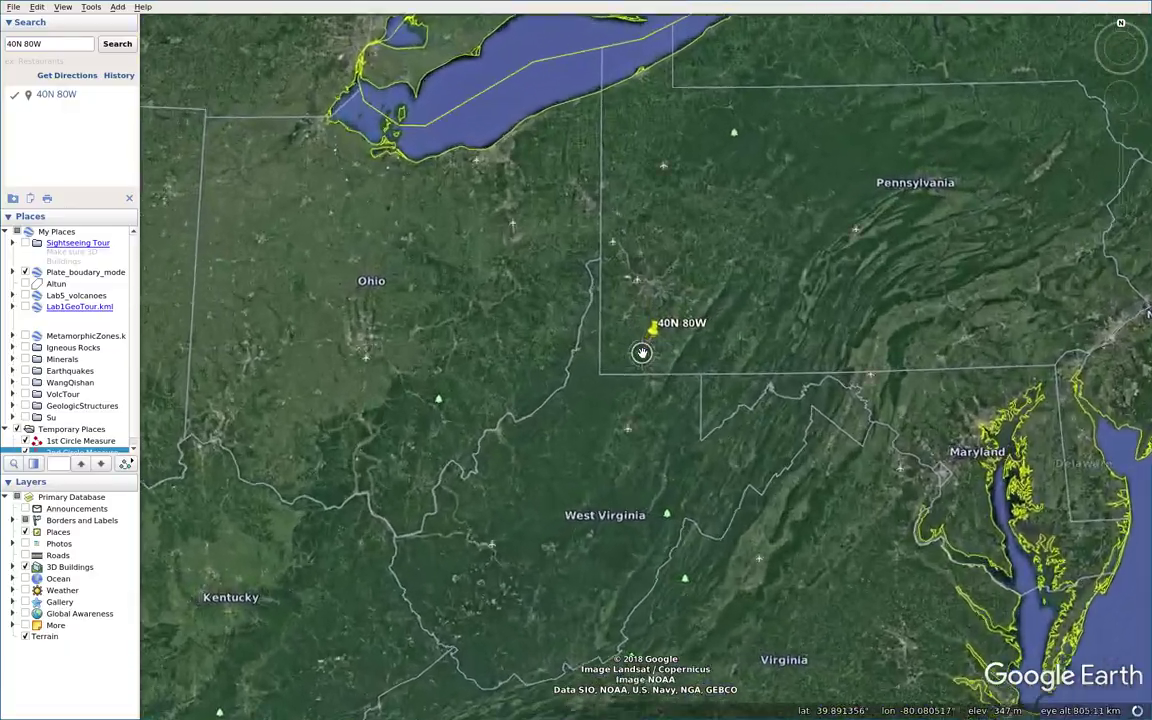
pyautogui.scroll(3, 642, 352)
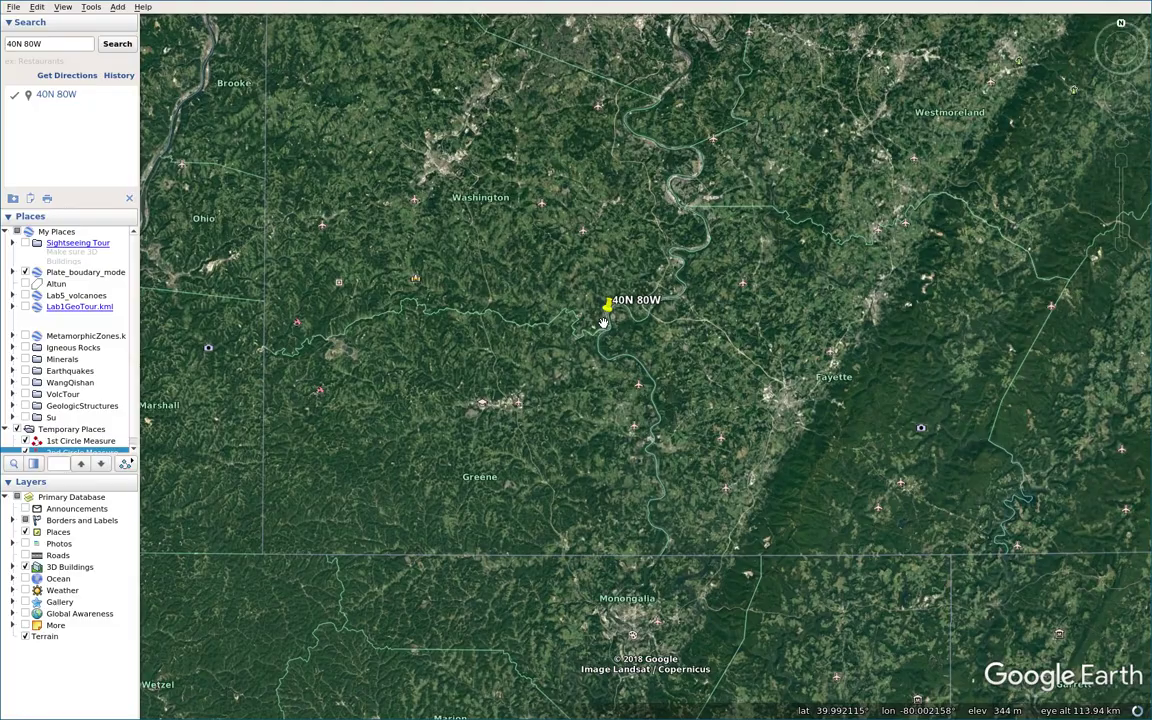
pyautogui.click(133, 451)
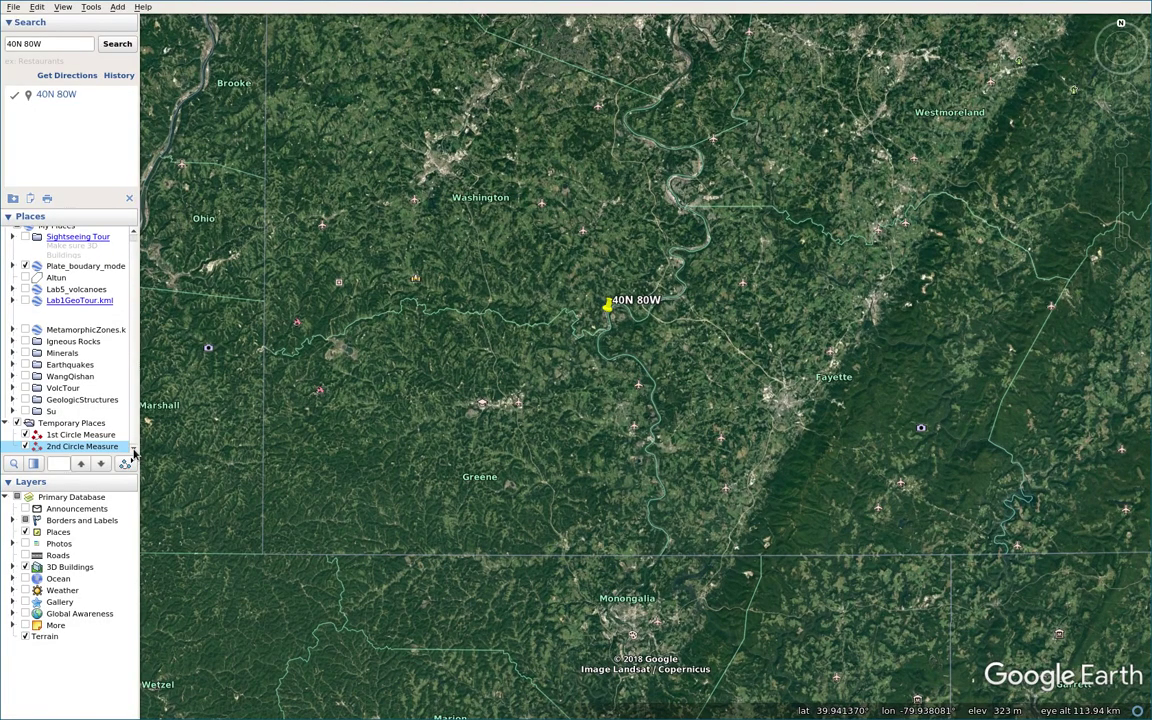
pyautogui.scroll(3, 606, 325)
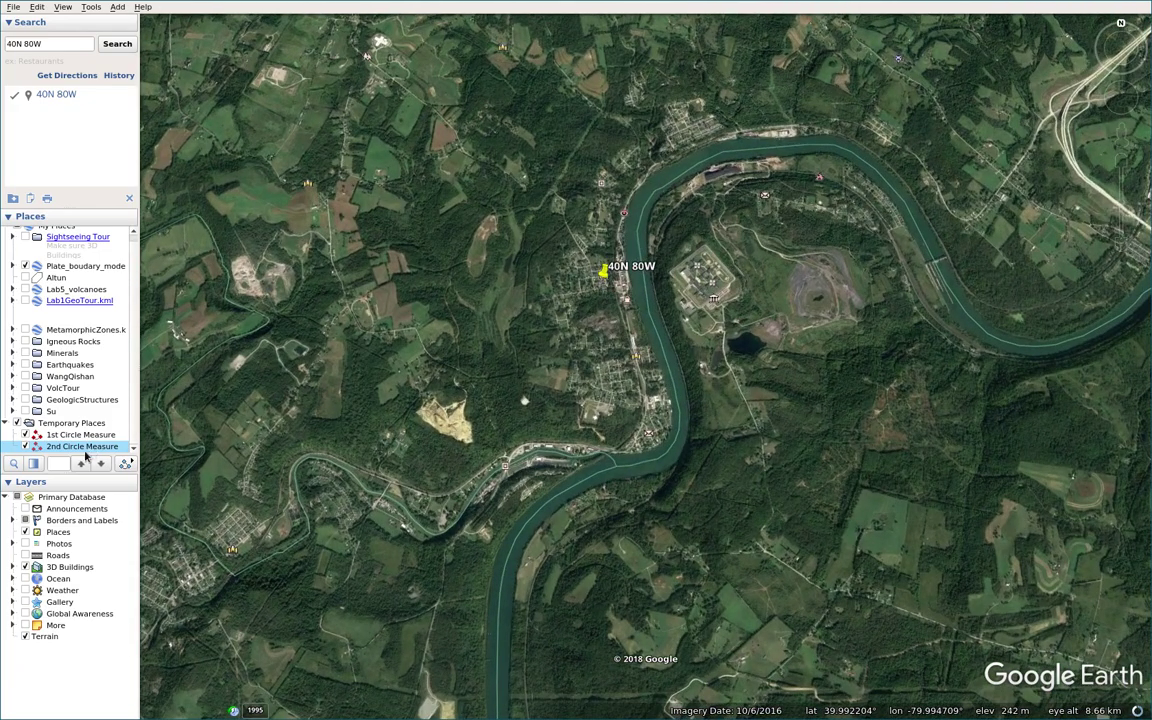
# Draw a ruler circle with a 100-mile radius centred on the 40N 80W placemark.
pyautogui.click(91, 7)
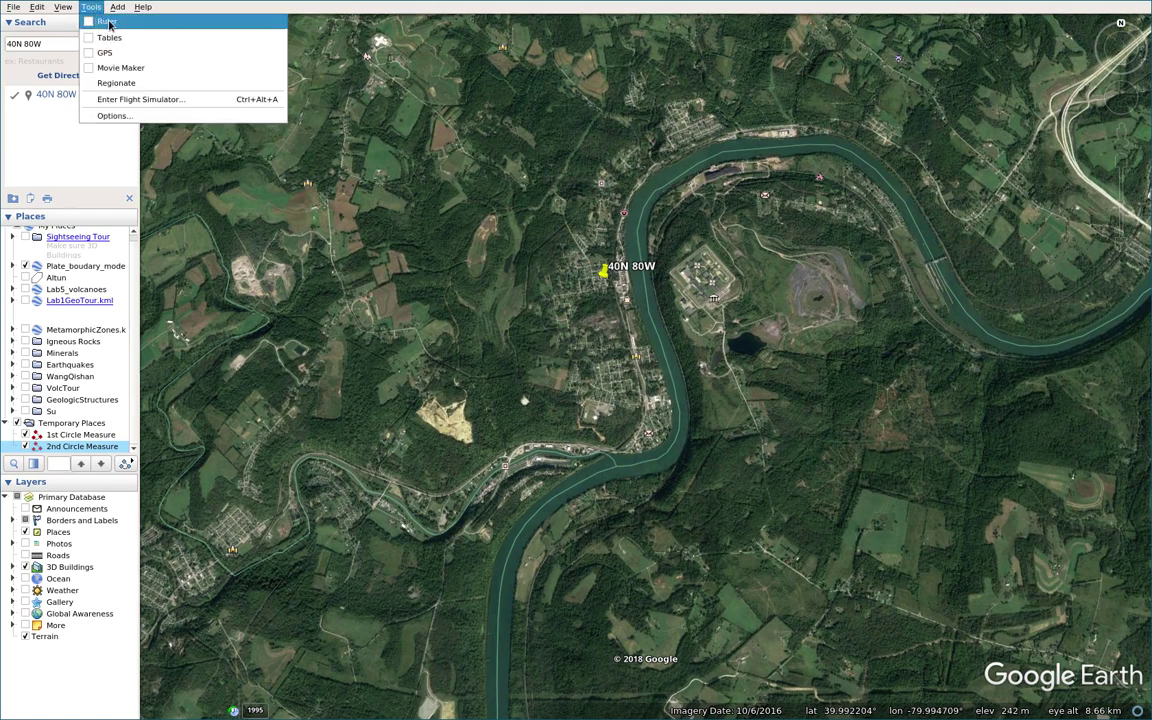
pyautogui.click(106, 21)
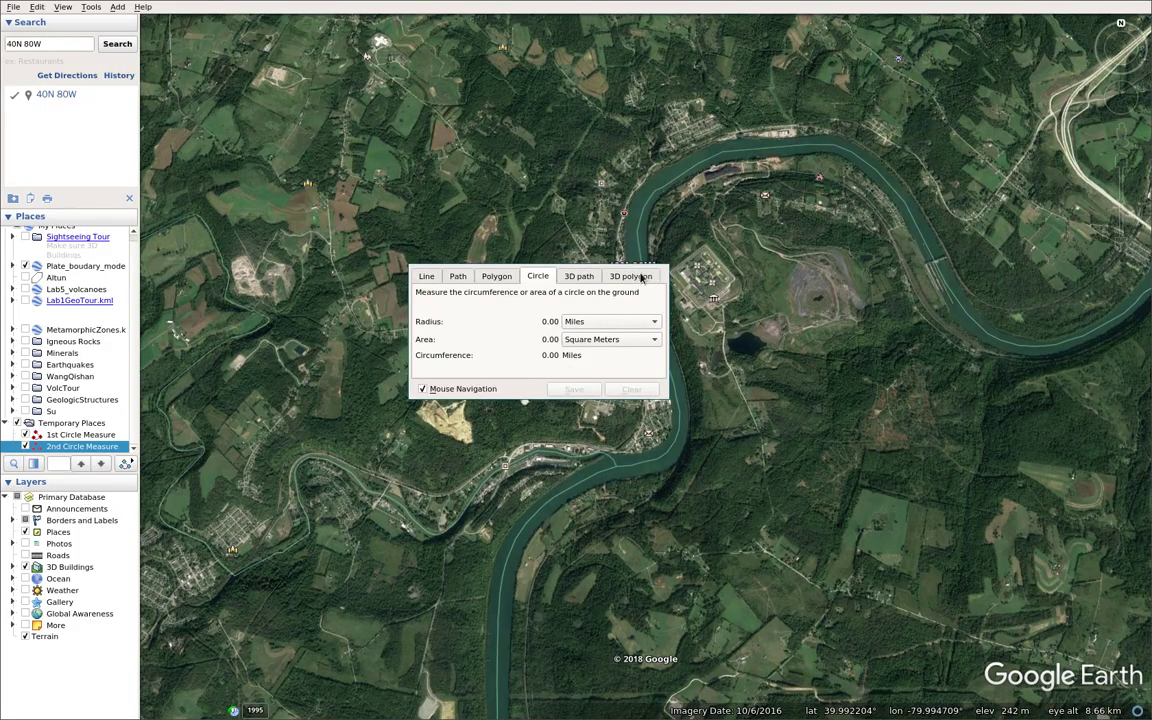
pyautogui.scroll(-5, 688, 413)
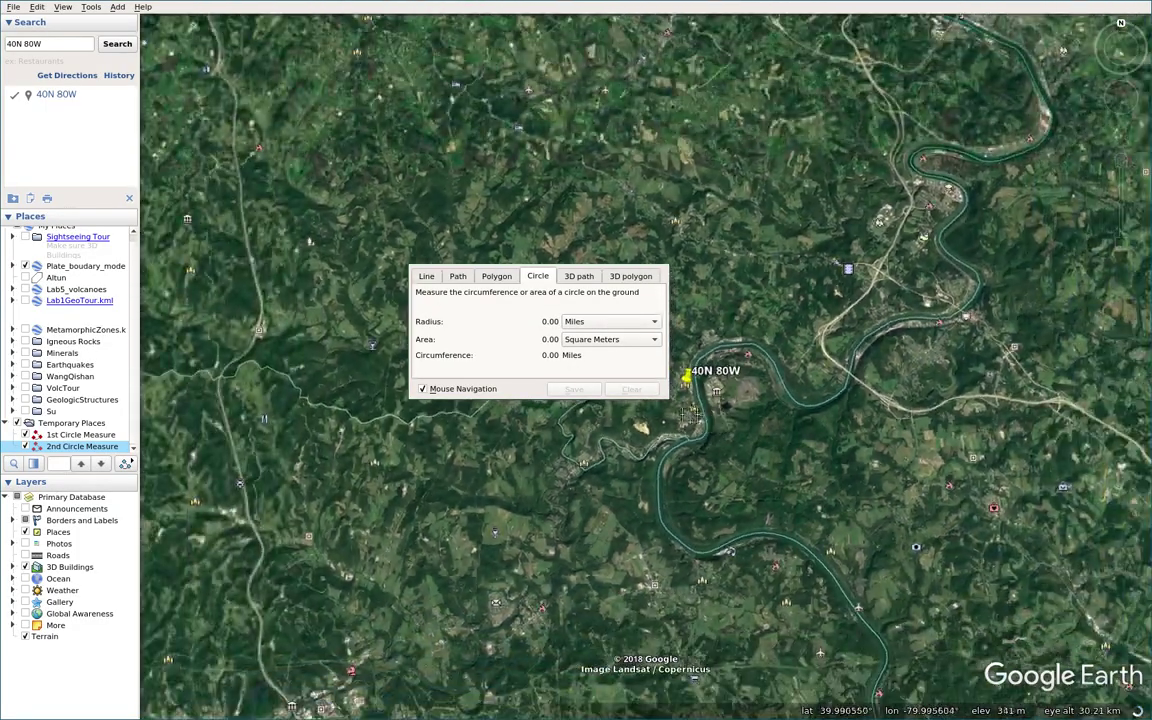
pyautogui.scroll(5, 688, 413)
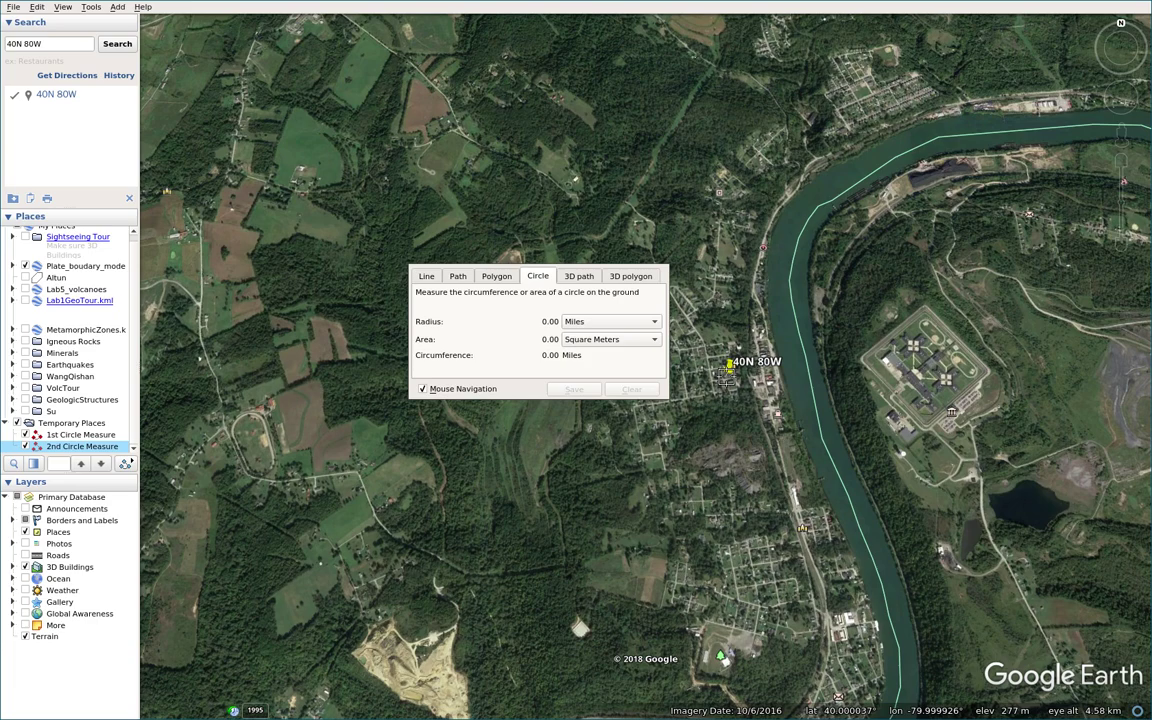
pyautogui.scroll(4, 727, 377)
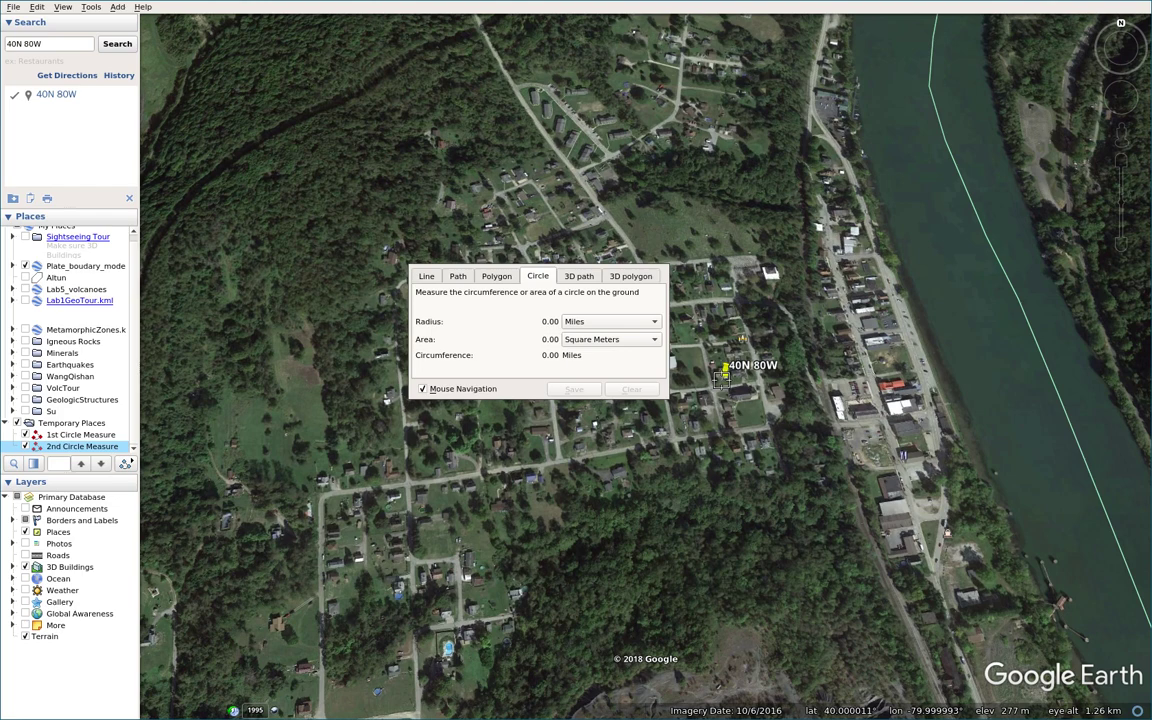
pyautogui.moveTo(720, 378); pyautogui.dragTo(838, 381)
pyautogui.scroll(-3, 740, 449)
pyautogui.scroll(-3, 749, 462)
pyautogui.scroll(-3, 942, 638)
pyautogui.scroll(-8, 816, 546)
pyautogui.scroll(-5, 523, 466)
pyautogui.scroll(-5, 751, 628)
pyautogui.scroll(3, 840, 377)
pyautogui.scroll(2, 841, 375)
pyautogui.scroll(1, 841, 375)
pyautogui.scroll(3, 839, 374)
pyautogui.scroll(1, 840, 379)
pyautogui.scroll(2, 840, 378)
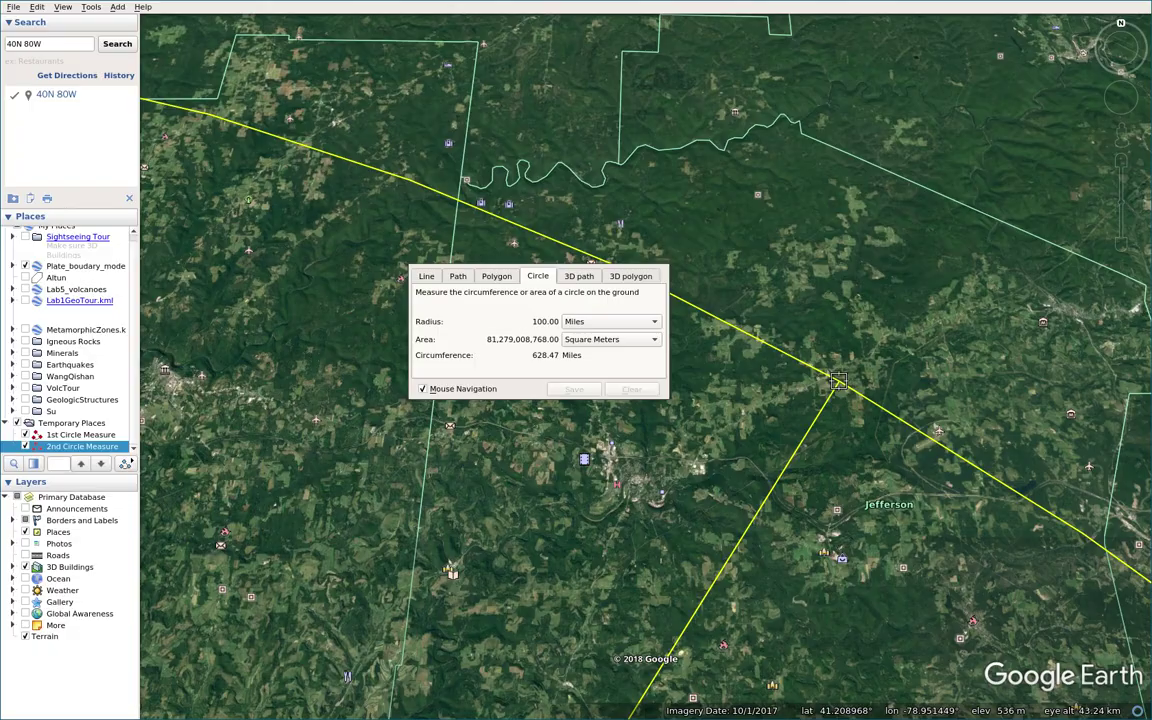
pyautogui.moveTo(838, 381); pyautogui.dragTo(838, 381)
# Save the measured circle around 40N 80W as a place named "20th Circle Measure".
pyautogui.scroll(-2, 752, 405)
pyautogui.scroll(-5, 752, 405)
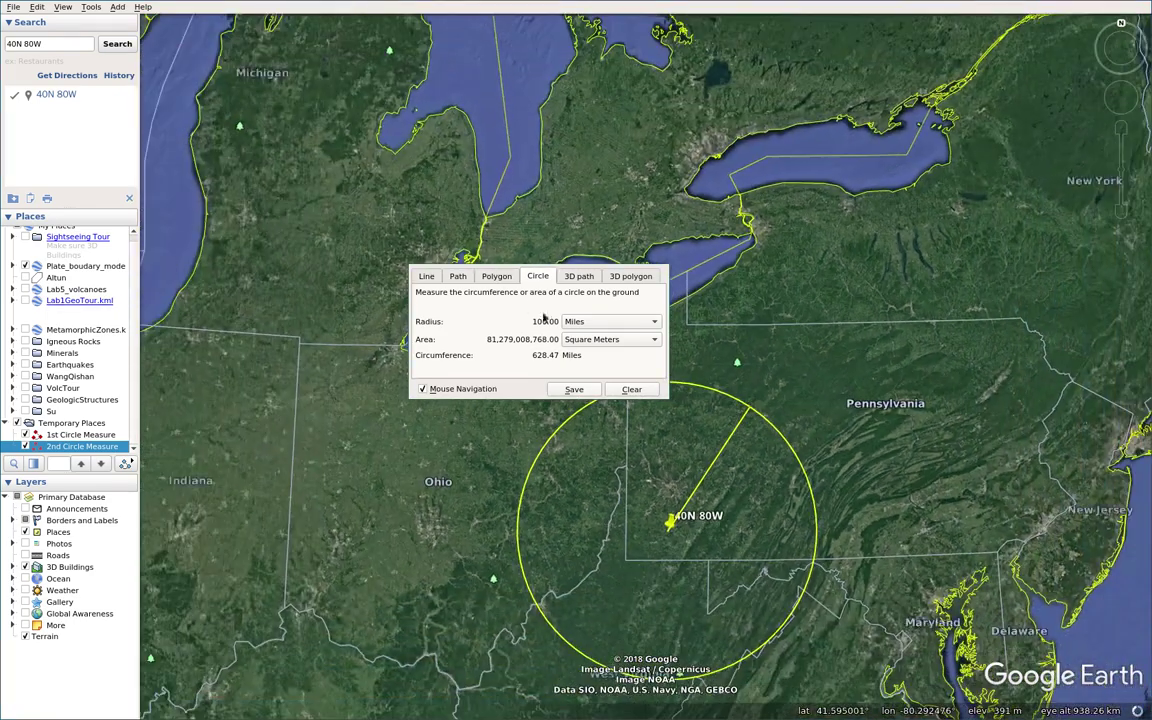
pyautogui.scroll(-2, 624, 476)
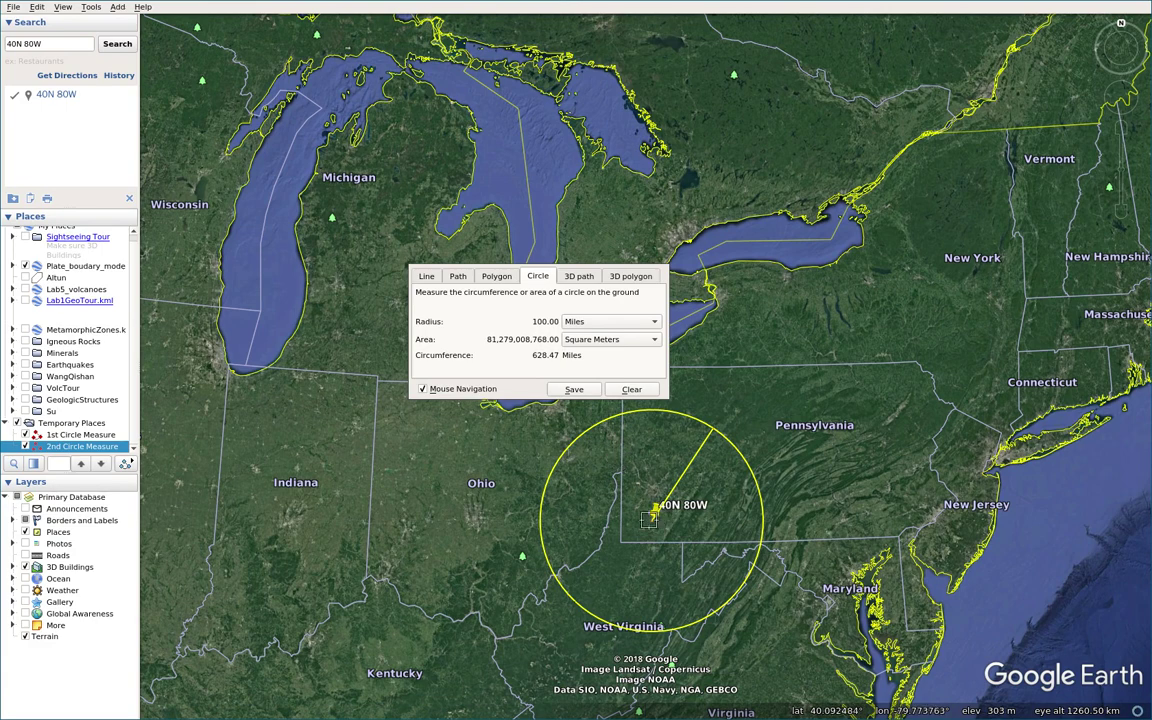
pyautogui.scroll(3, 645, 530)
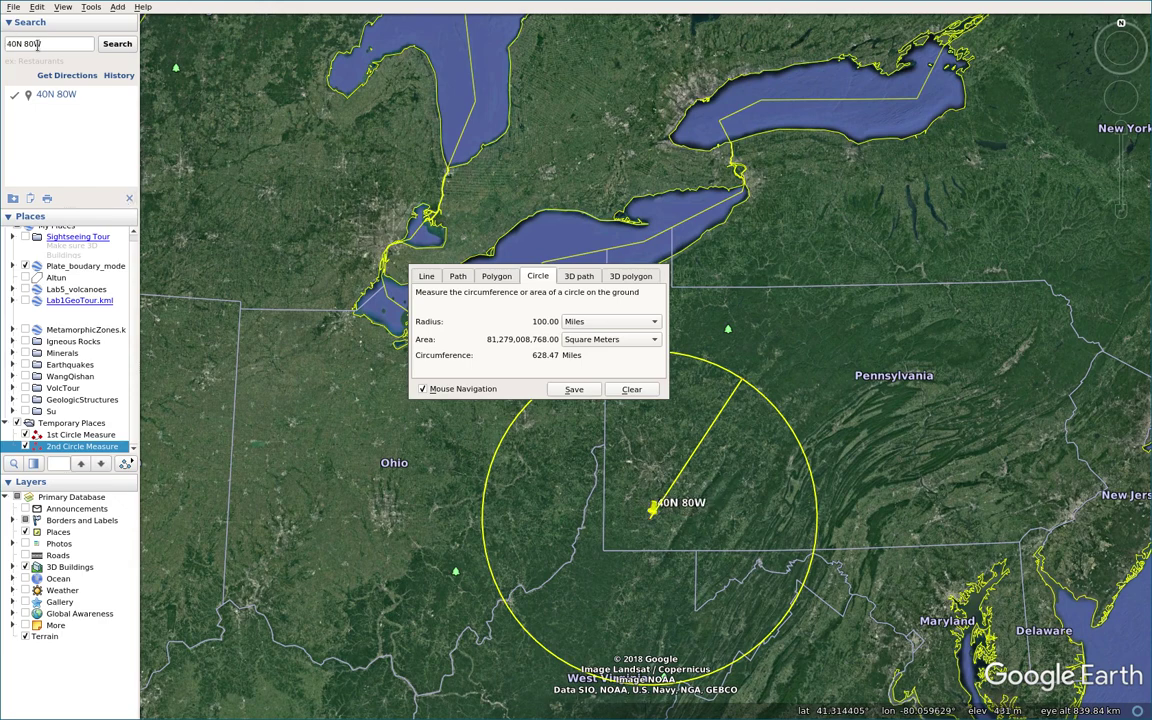
pyautogui.click(574, 389)
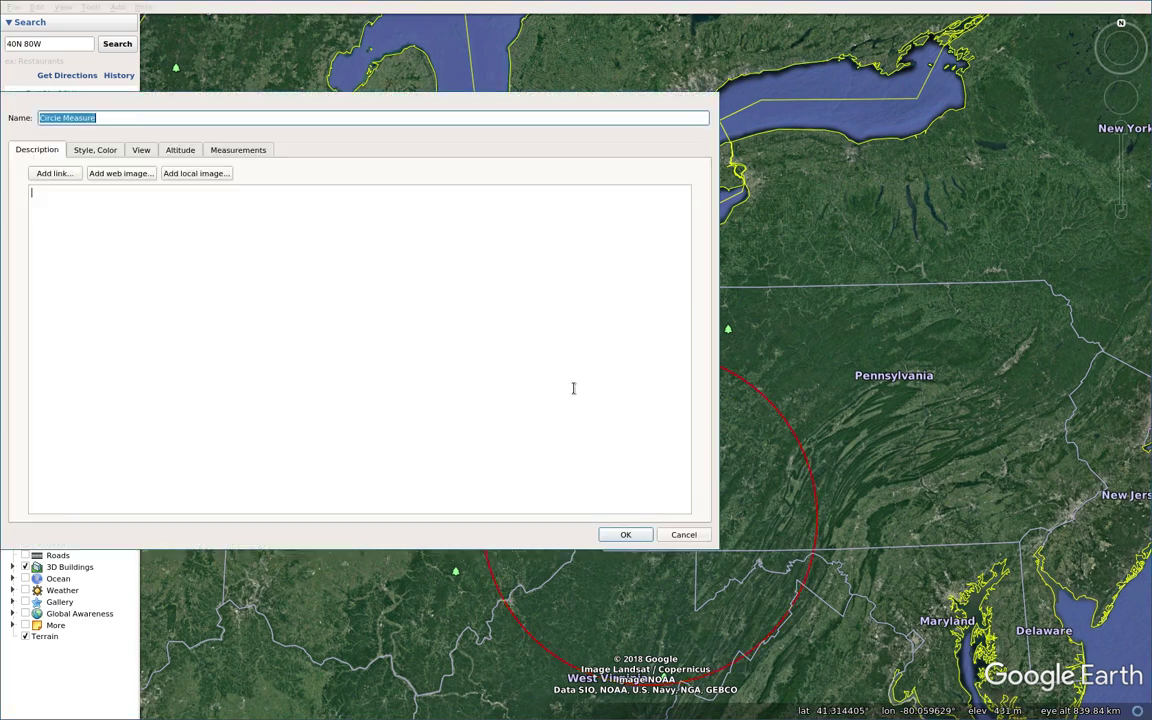
pyautogui.click(40, 118)
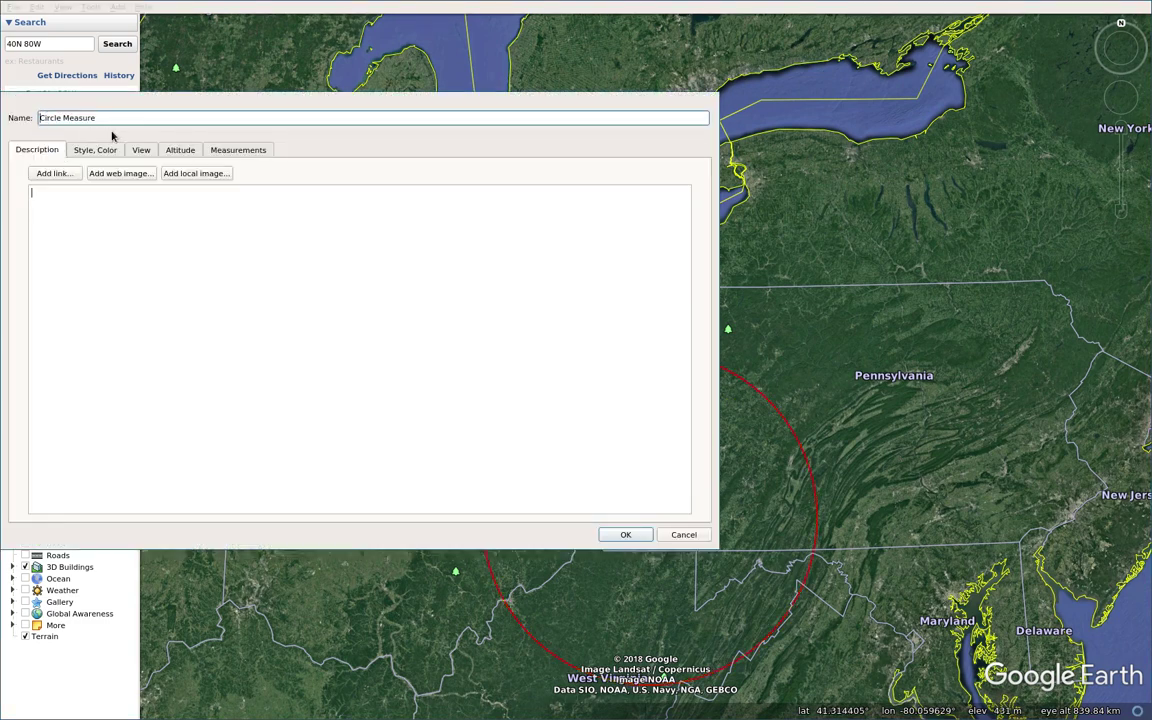
pyautogui.write('20')
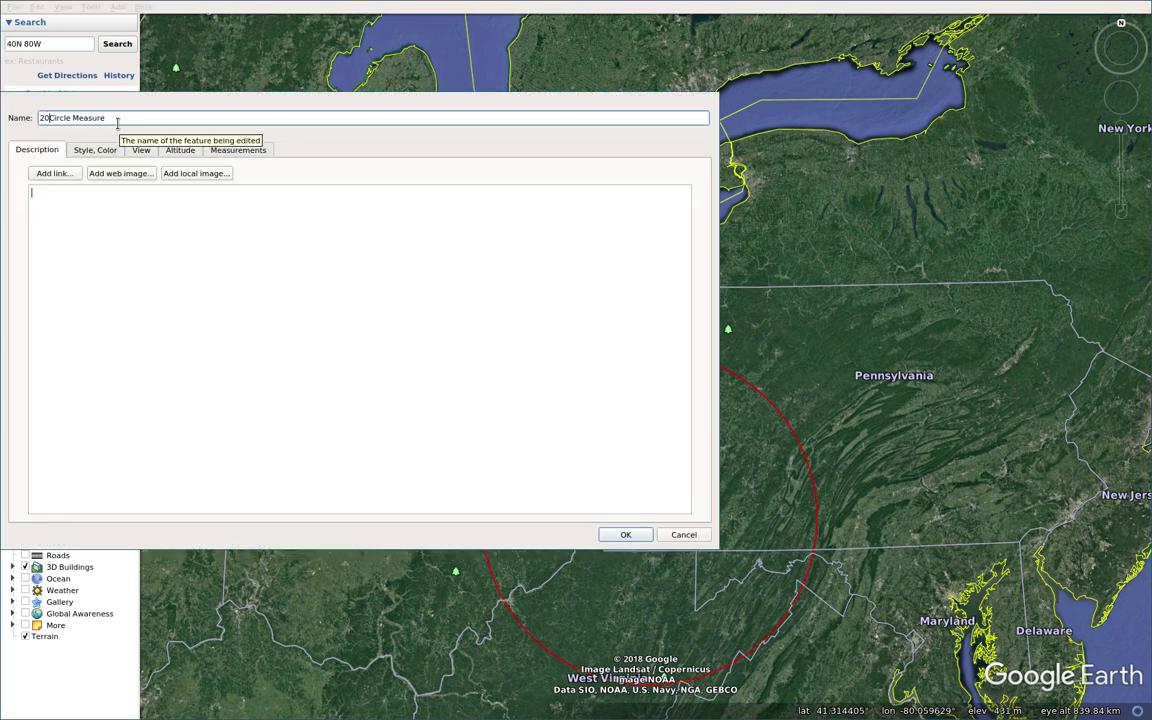
pyautogui.write('th')
pyautogui.click(628, 536)
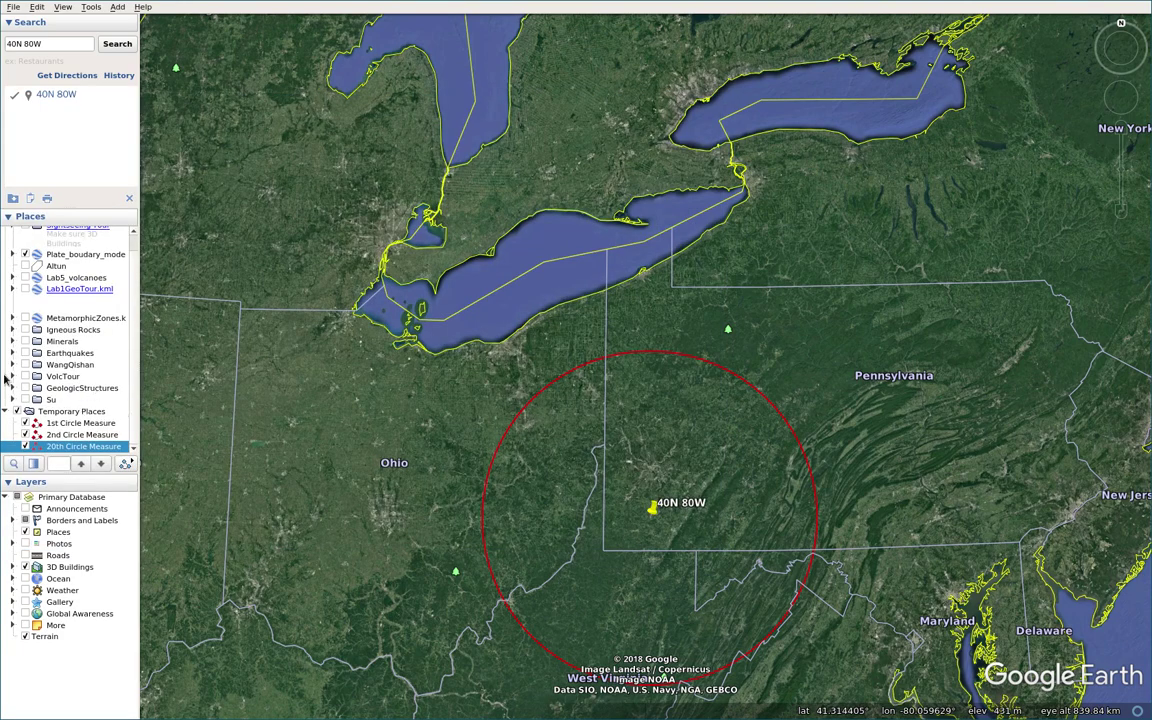
# Collapse the My Places folder and frame all three saved circles over the contiguous United States.
pyautogui.scroll(1, 22, 320)
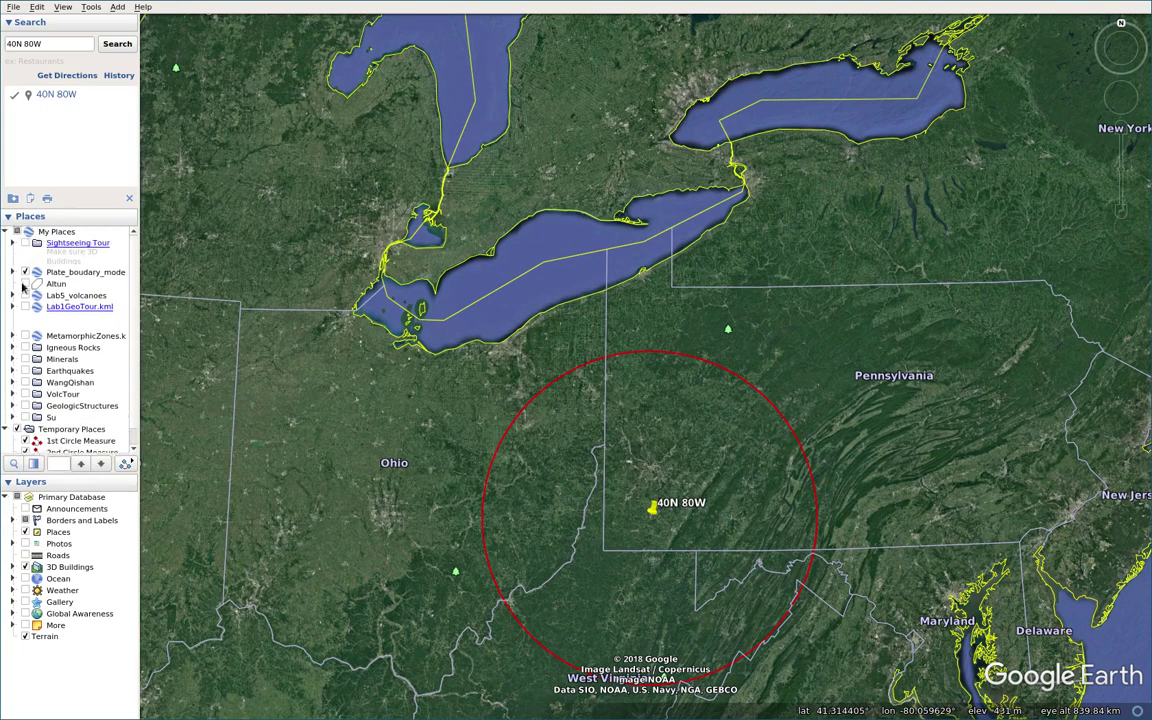
pyautogui.click(6, 232)
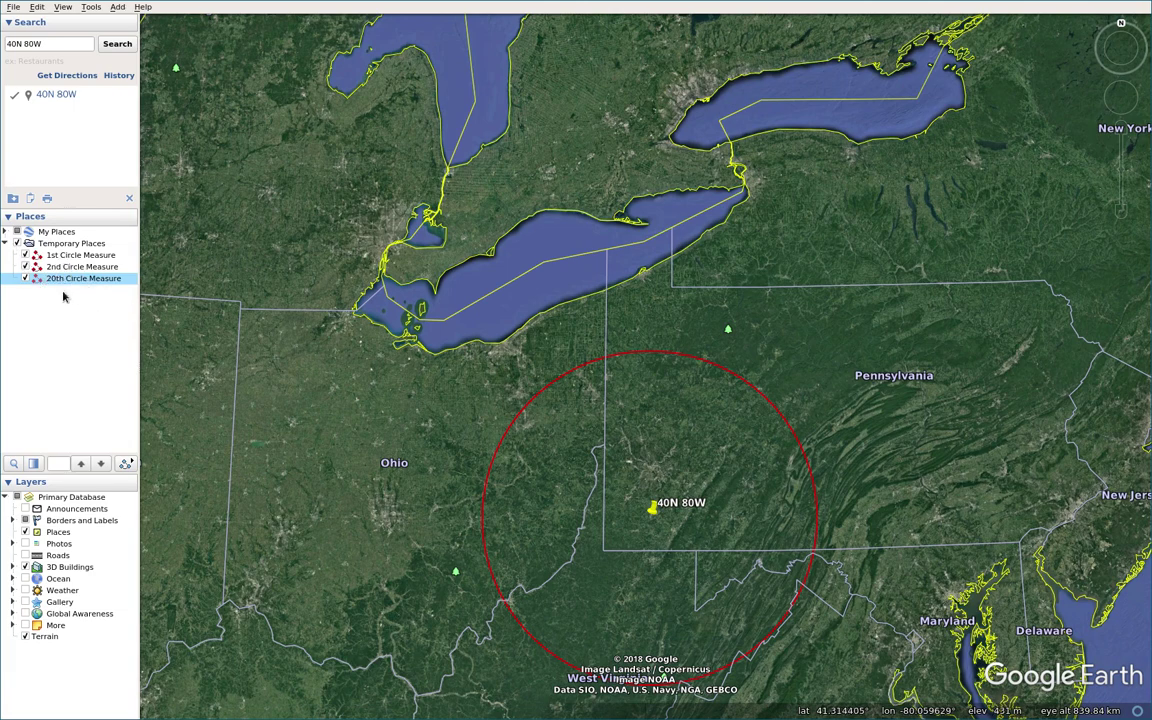
pyautogui.scroll(-5, 445, 404)
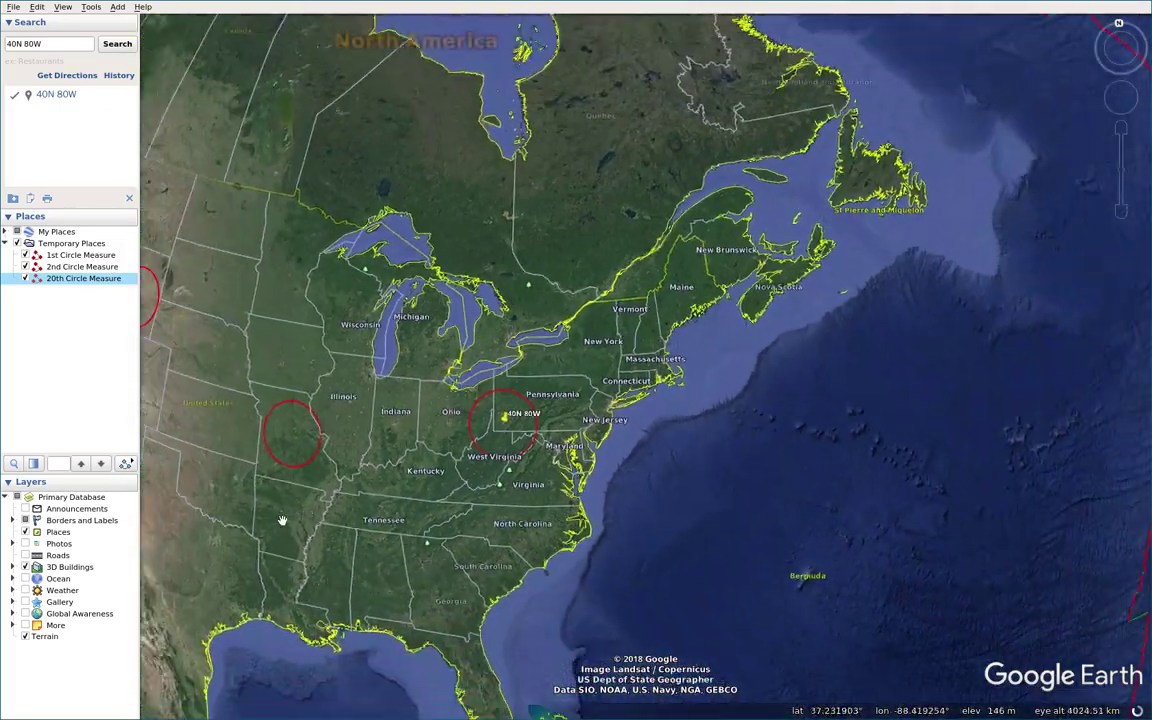
pyautogui.moveTo(282, 520); pyautogui.dragTo(450, 532)
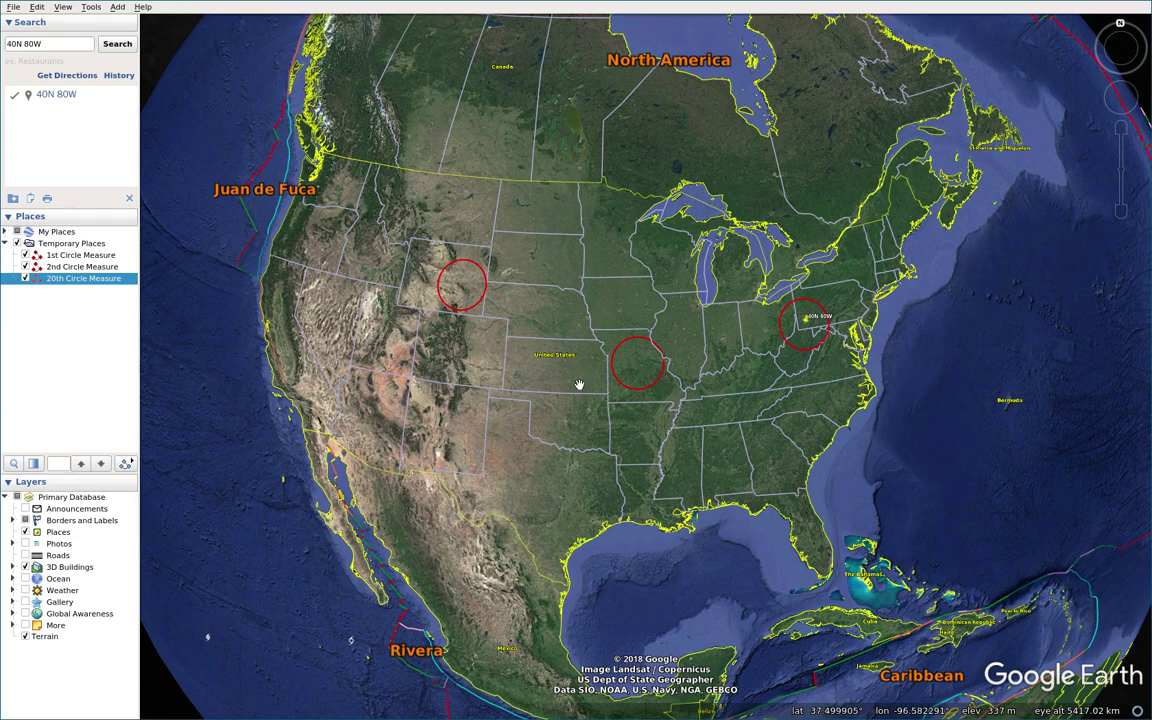
pyautogui.scroll(2, 579, 381)
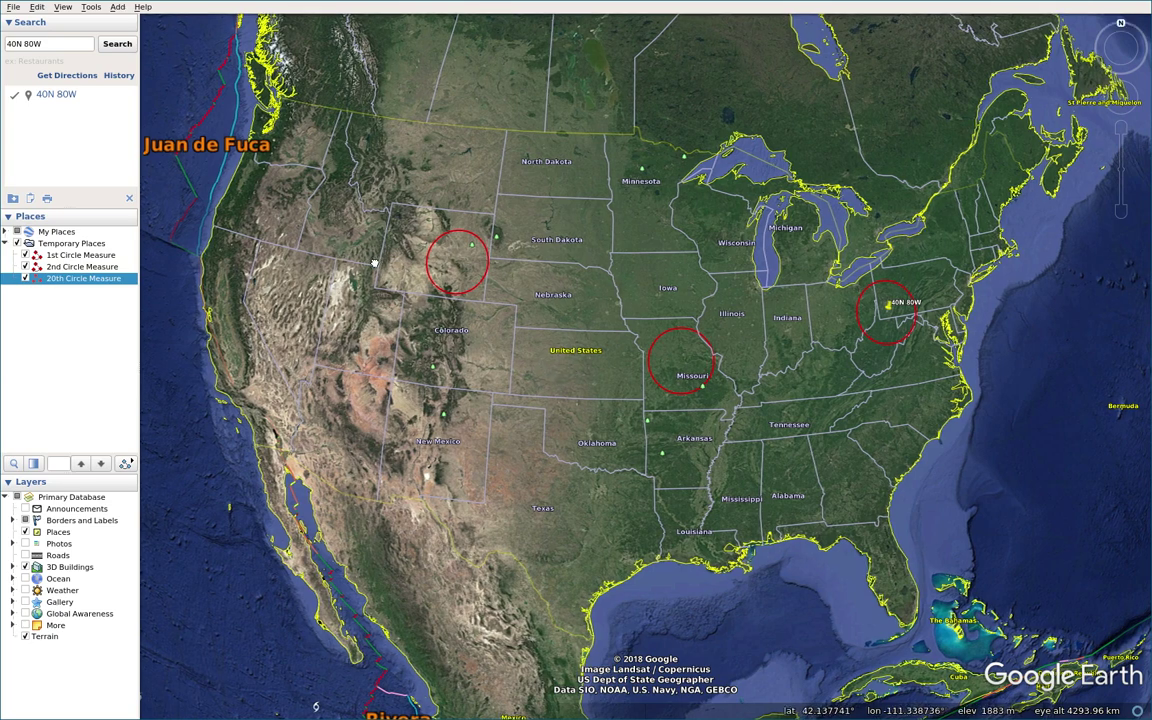
pyautogui.moveTo(373, 263); pyautogui.dragTo(370, 256)
pyautogui.moveTo(597, 258); pyautogui.dragTo(608, 248)
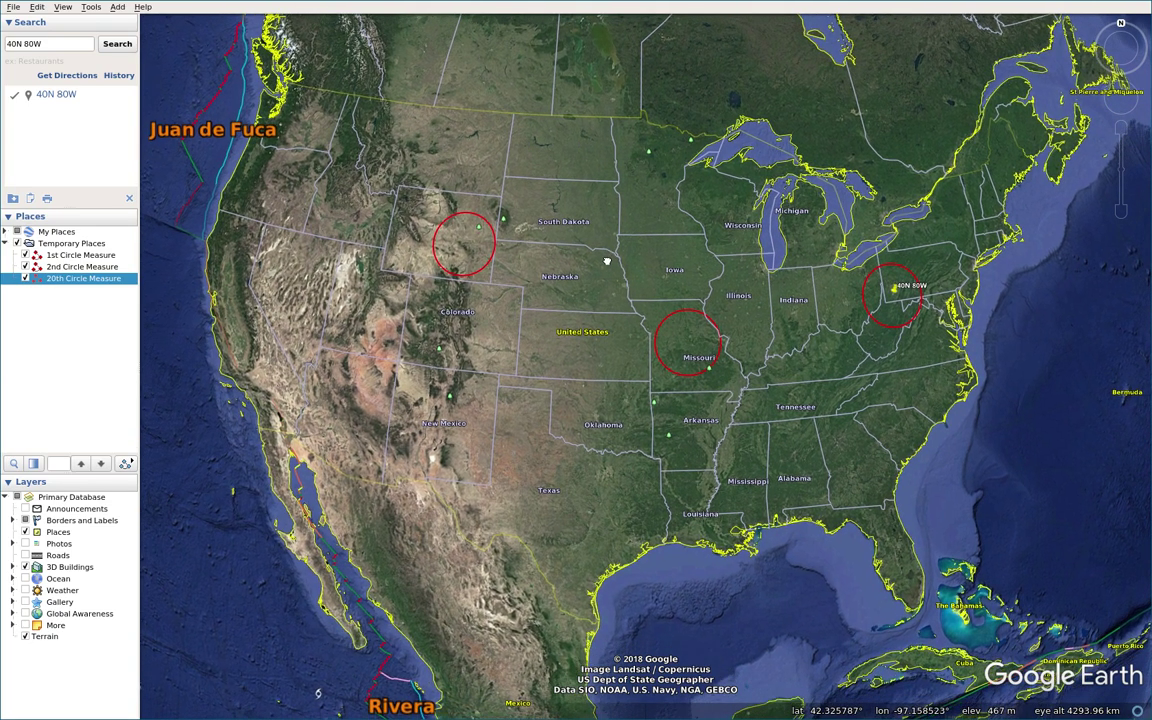
# Start saving the current map view as an image.
pyautogui.click(14, 8)
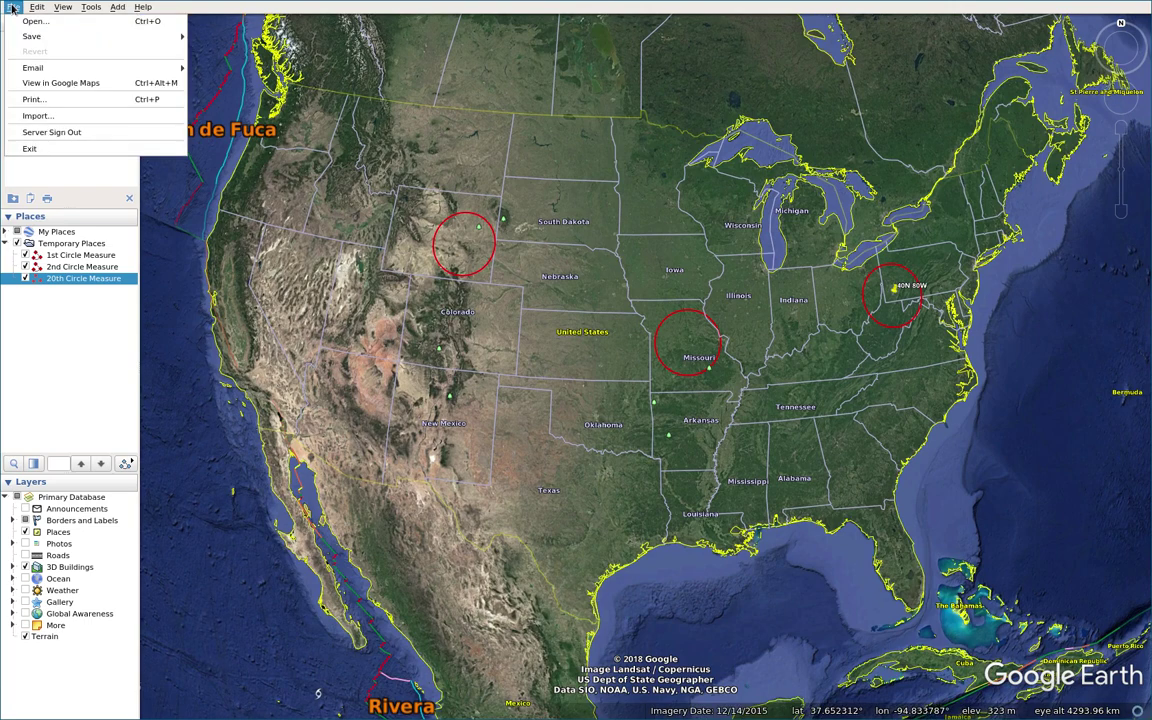
pyautogui.moveTo(30, 9)
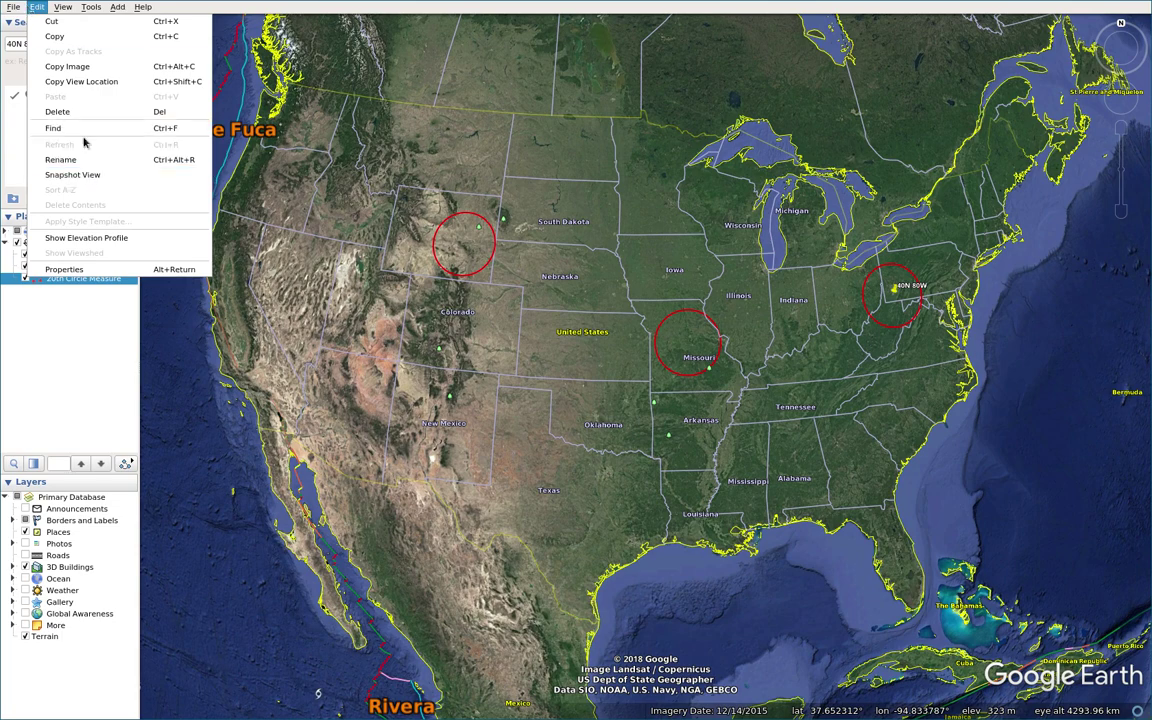
pyautogui.moveTo(66, 10)
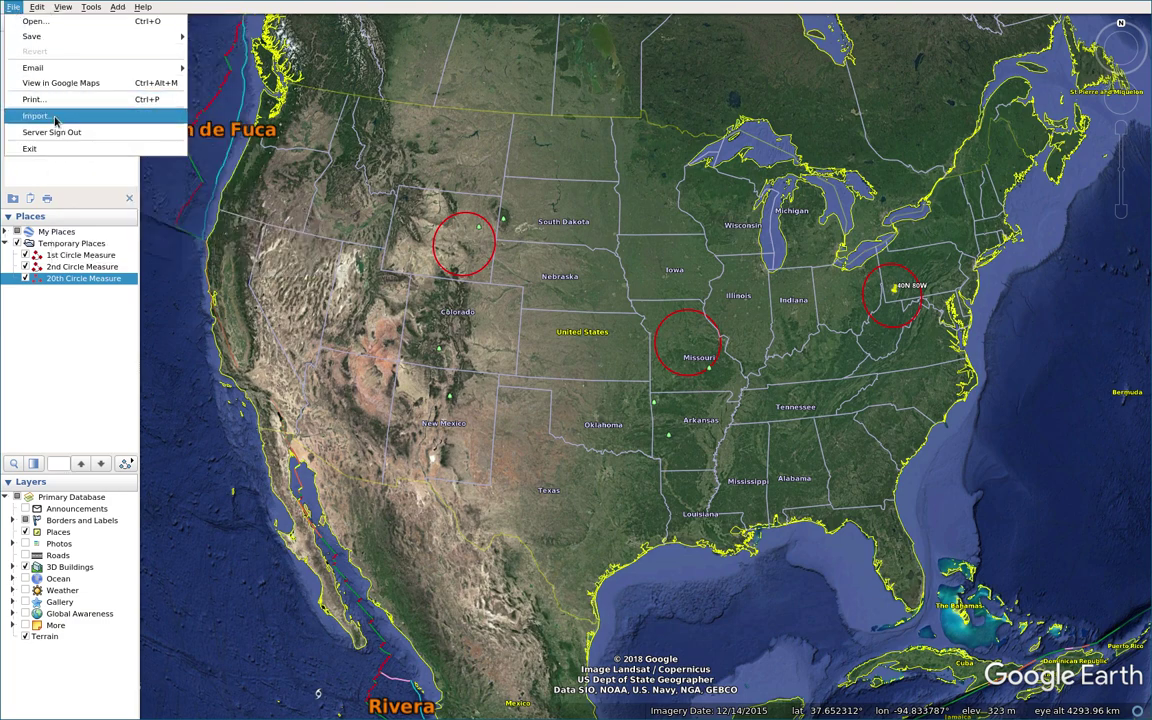
pyautogui.moveTo(66, 36)
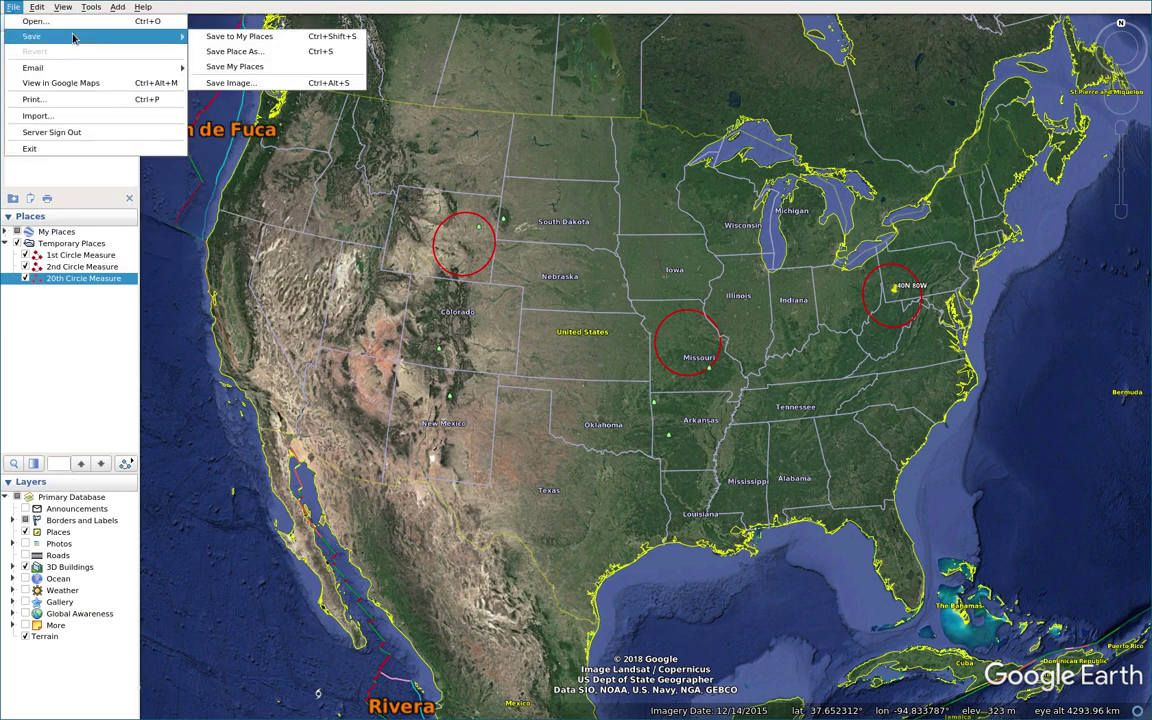
pyautogui.click(266, 86)
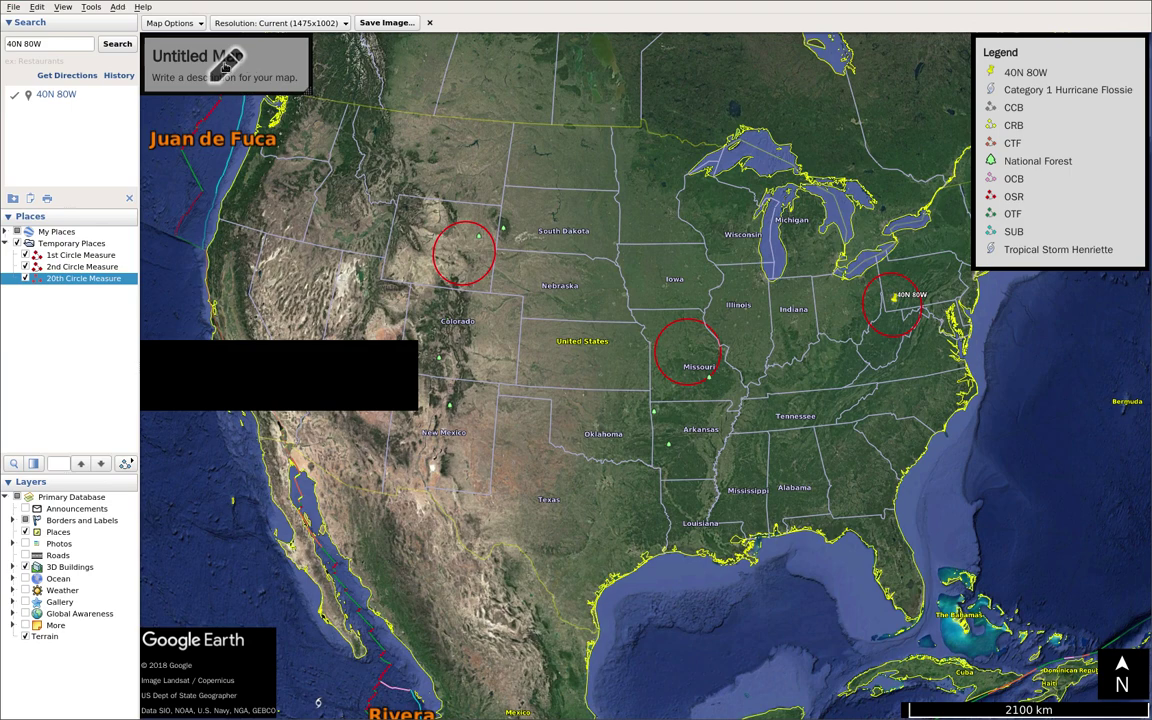
# Hide the title and description, legend, scale and compass from the map image.
pyautogui.click(172, 23)
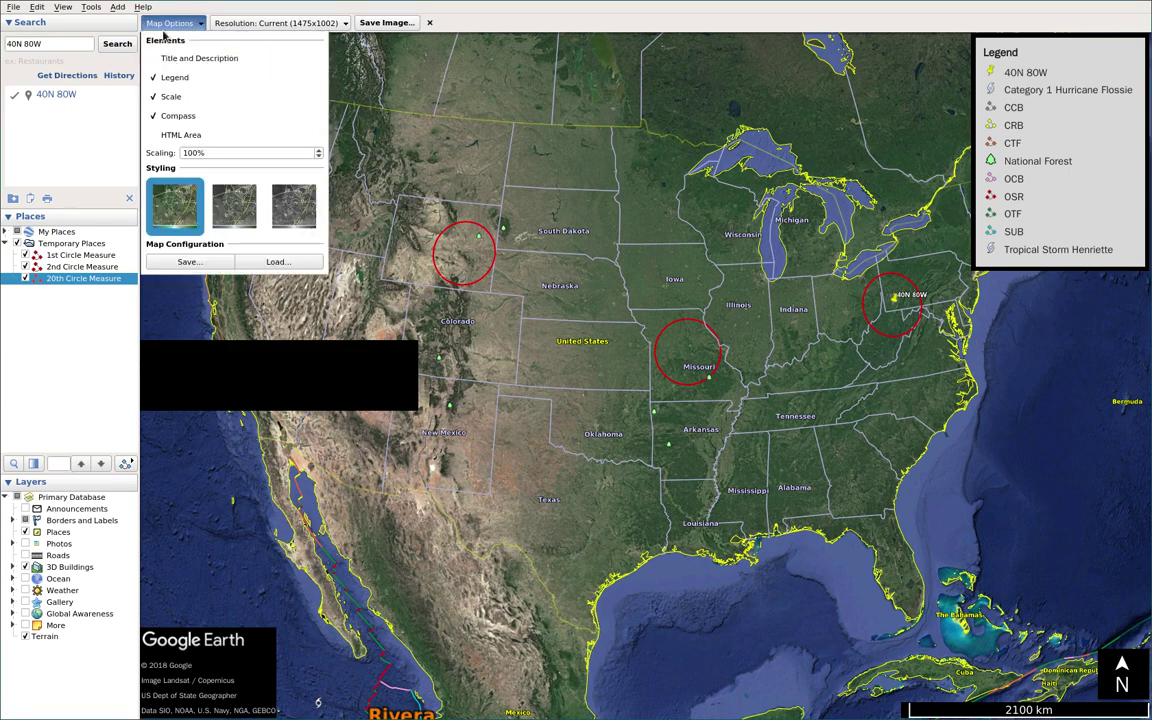
pyautogui.click(167, 79)
pyautogui.click(167, 98)
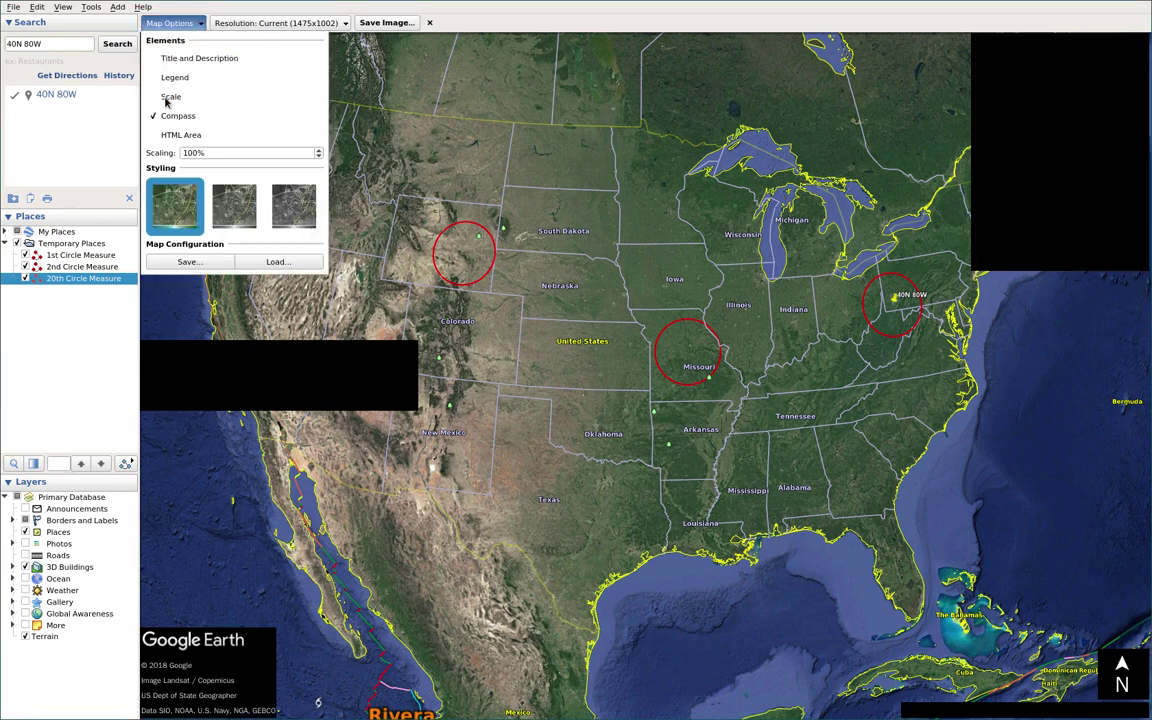
pyautogui.click(168, 118)
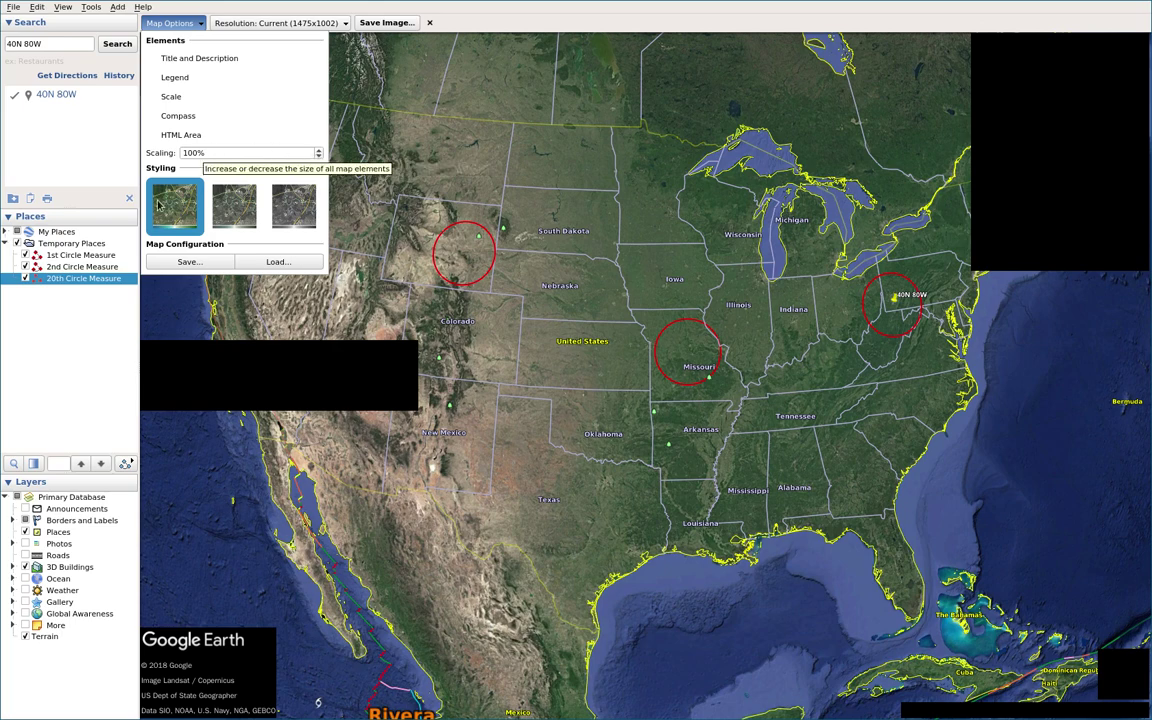
pyautogui.click(182, 262)
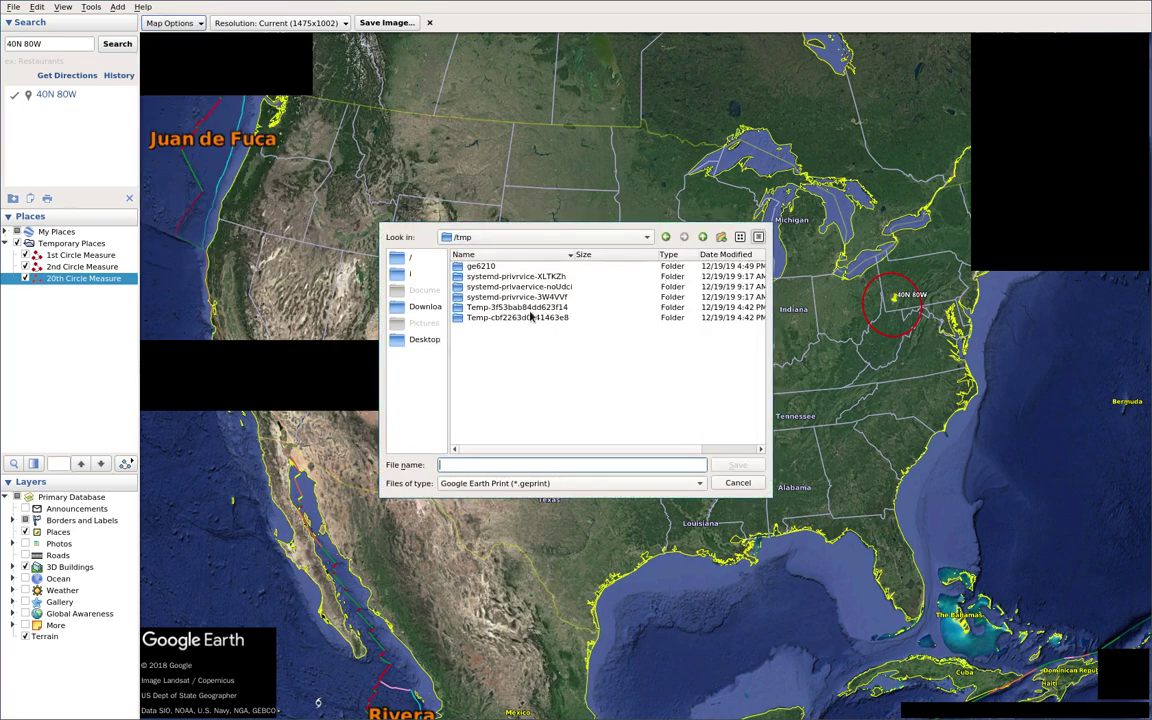
pyautogui.click(689, 483)
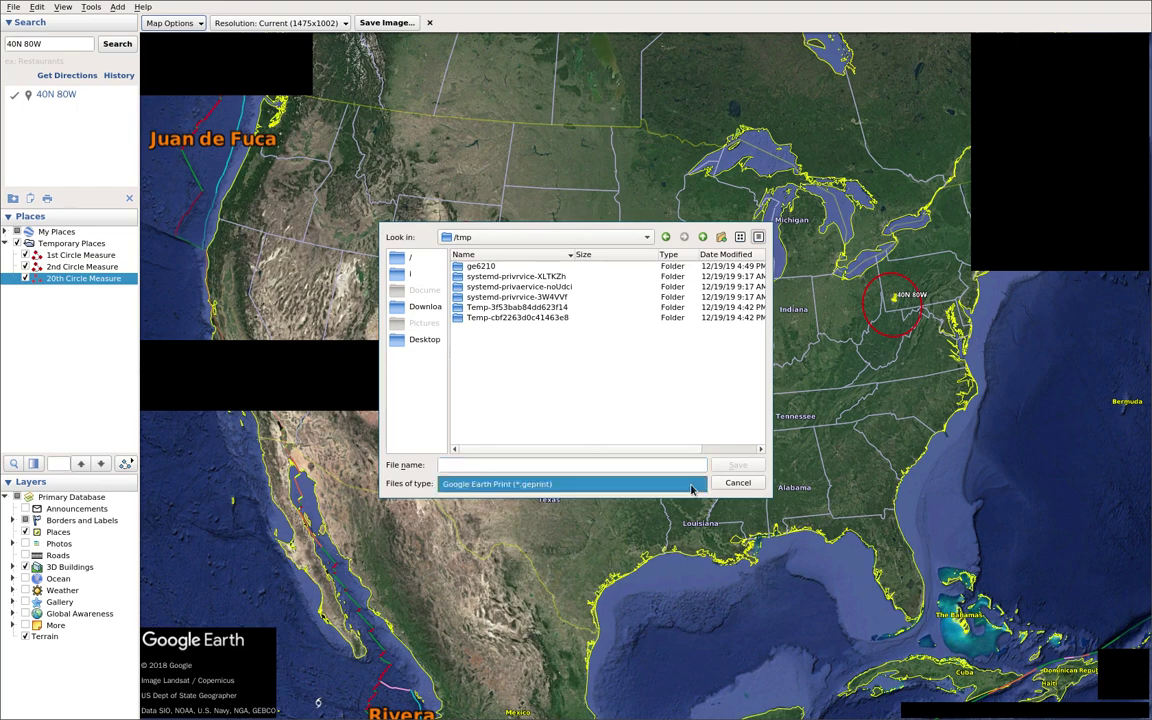
pyautogui.click(689, 482)
pyautogui.click(735, 482)
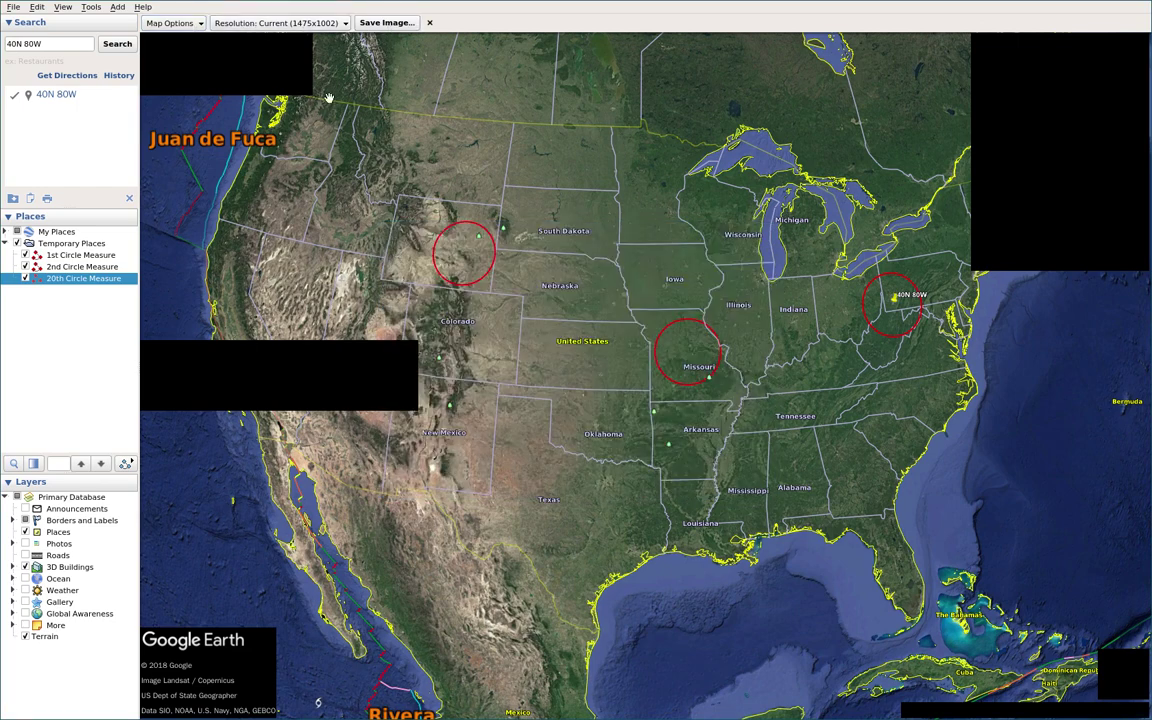
# Reframe the map so the contiguous United States and all three circles fit in the image.
pyautogui.scroll(-5, 365, 173)
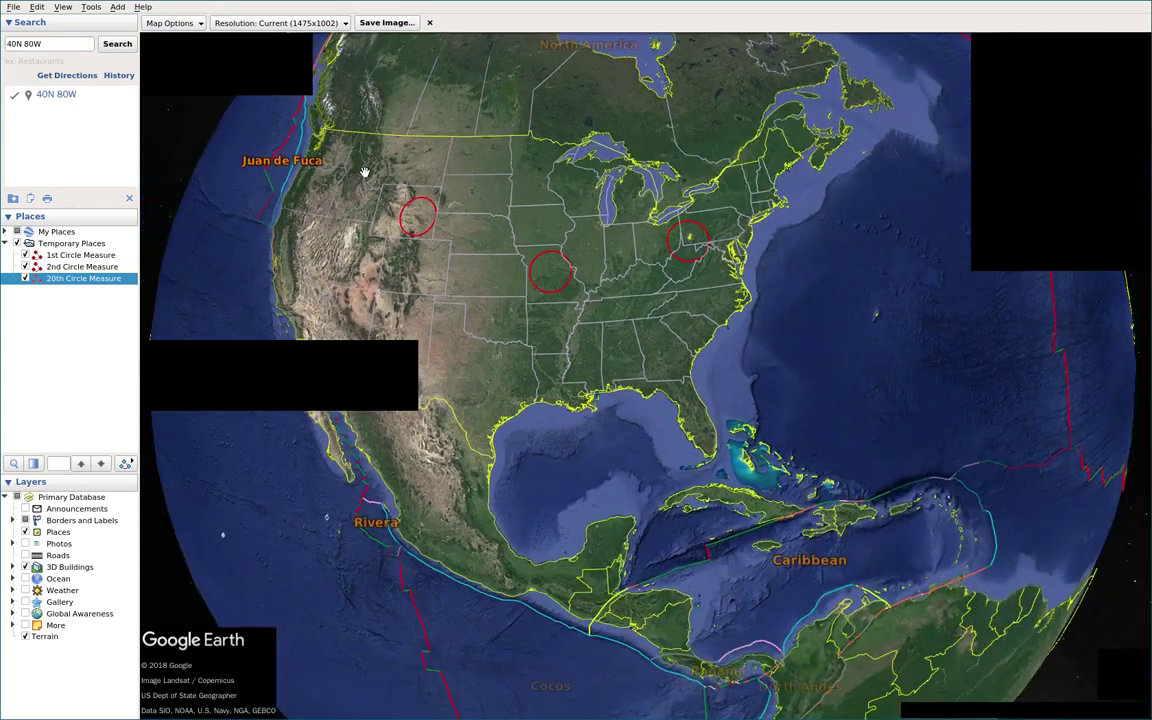
pyautogui.scroll(5, 365, 173)
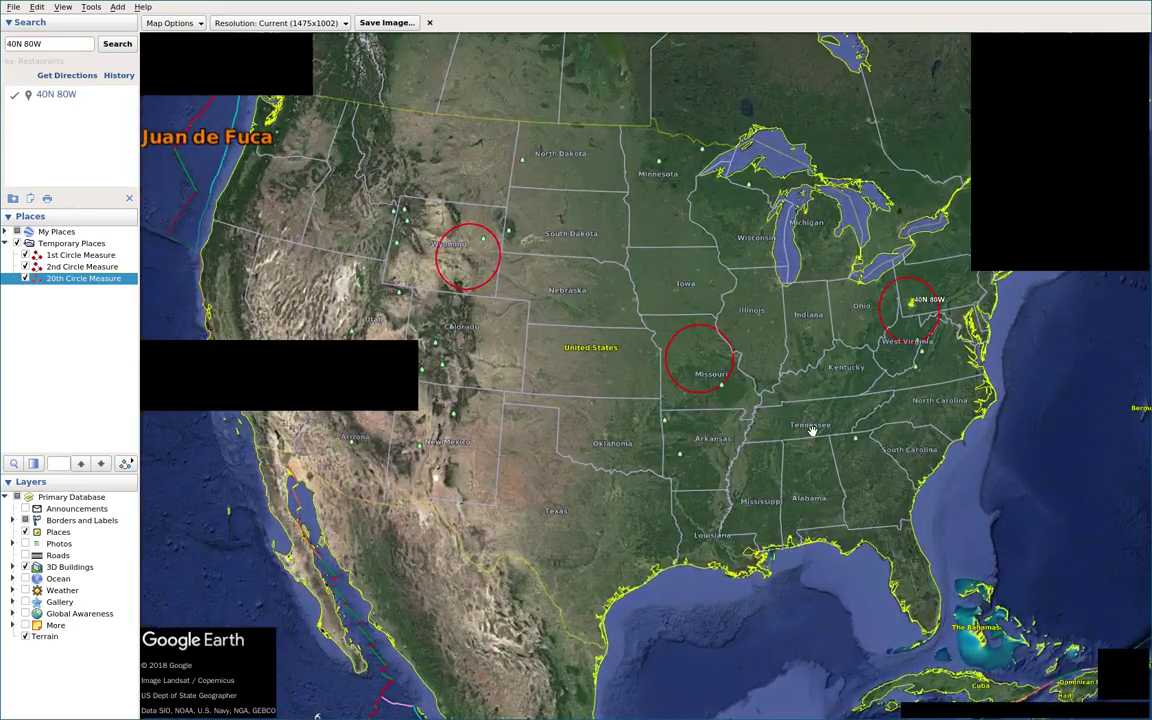
pyautogui.moveTo(811, 428); pyautogui.dragTo(851, 425)
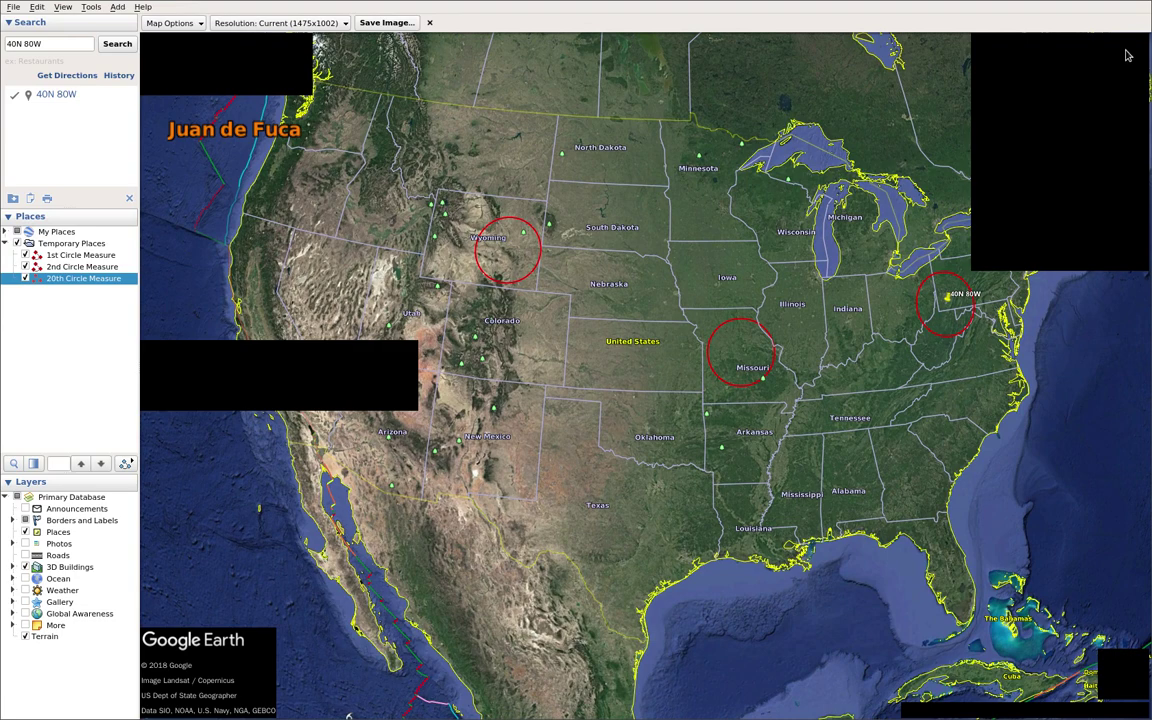
pyautogui.moveTo(502, 167); pyautogui.dragTo(462, 177)
pyautogui.moveTo(424, 96); pyautogui.dragTo(427, 106)
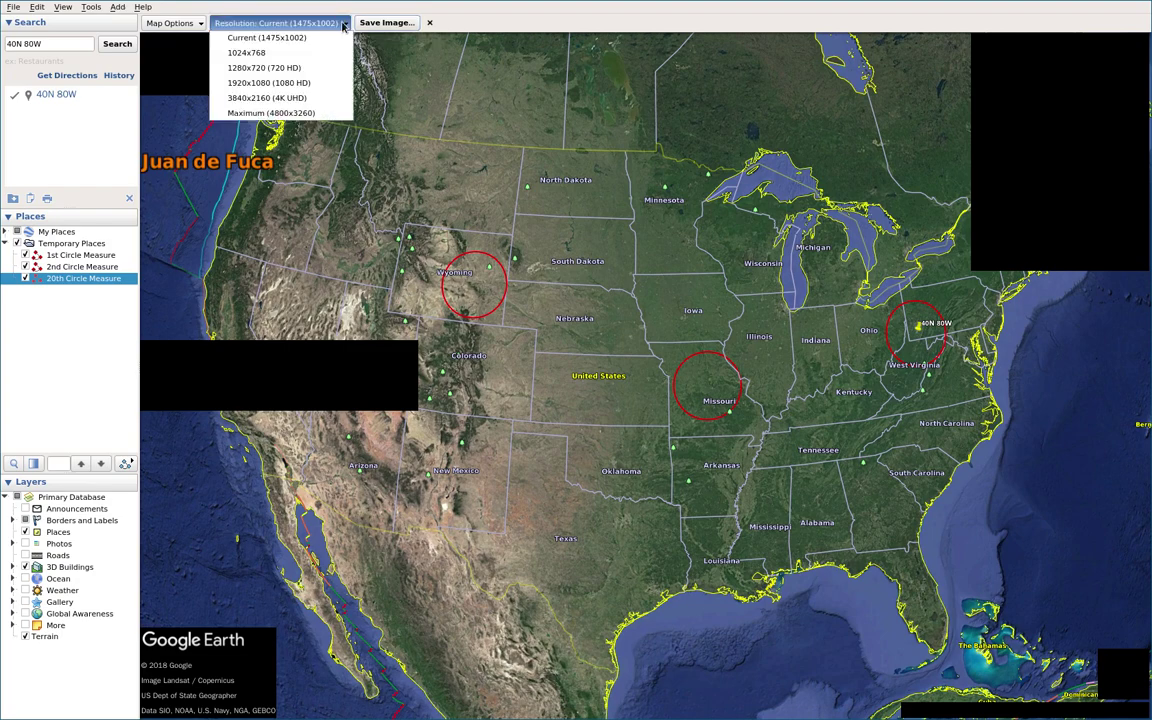
# Save the map image at the current 1475x1002 resolution as a JPEG named "ForTom" in /tmp.
pyautogui.click(343, 26)
pyautogui.click(343, 26)
pyautogui.click(343, 26)
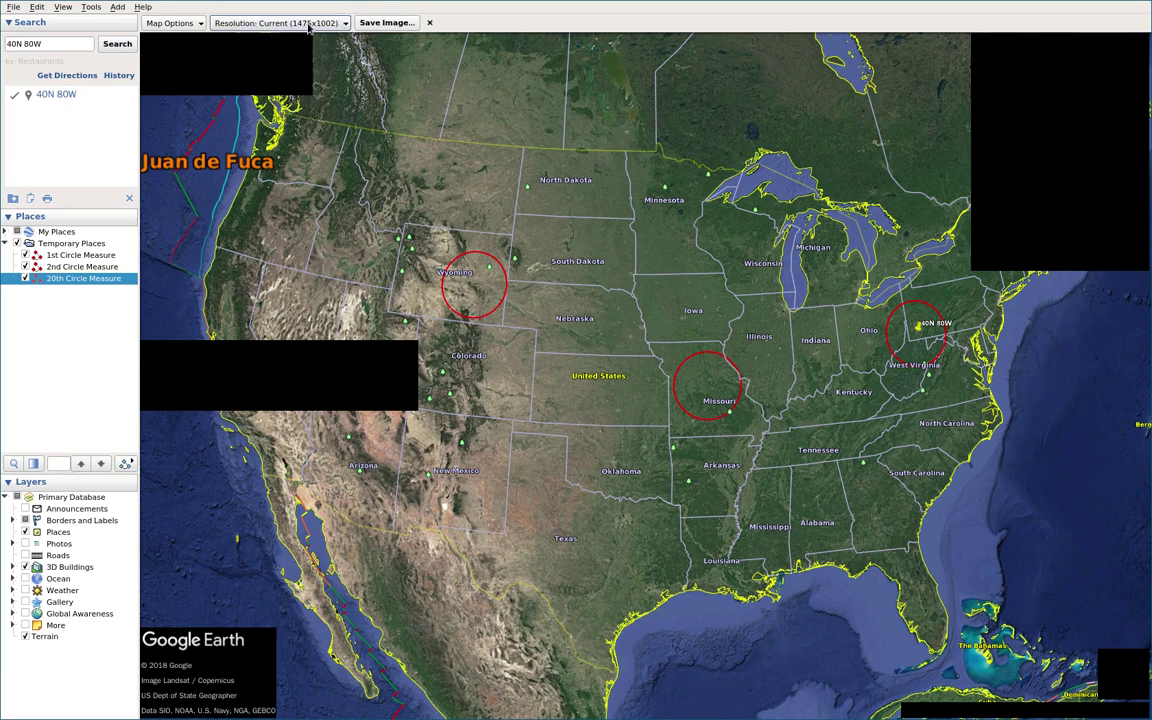
pyautogui.click(322, 25)
pyautogui.click(322, 25)
pyautogui.click(386, 22)
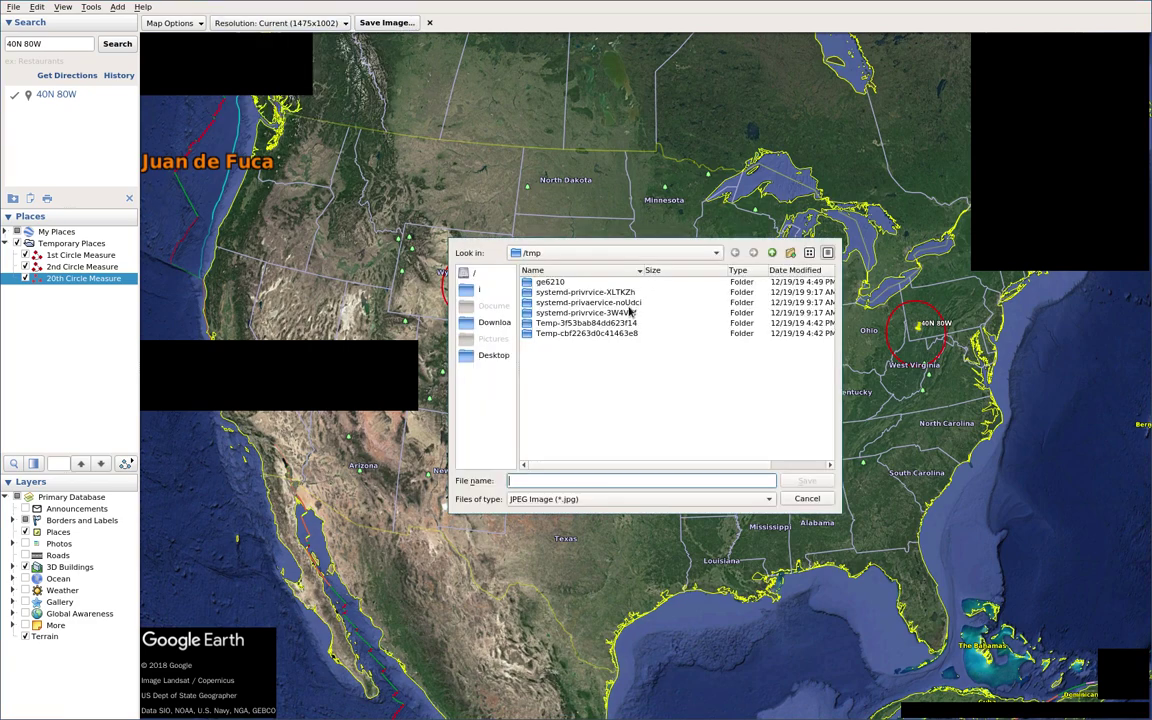
pyautogui.click(580, 481)
pyautogui.write('f')
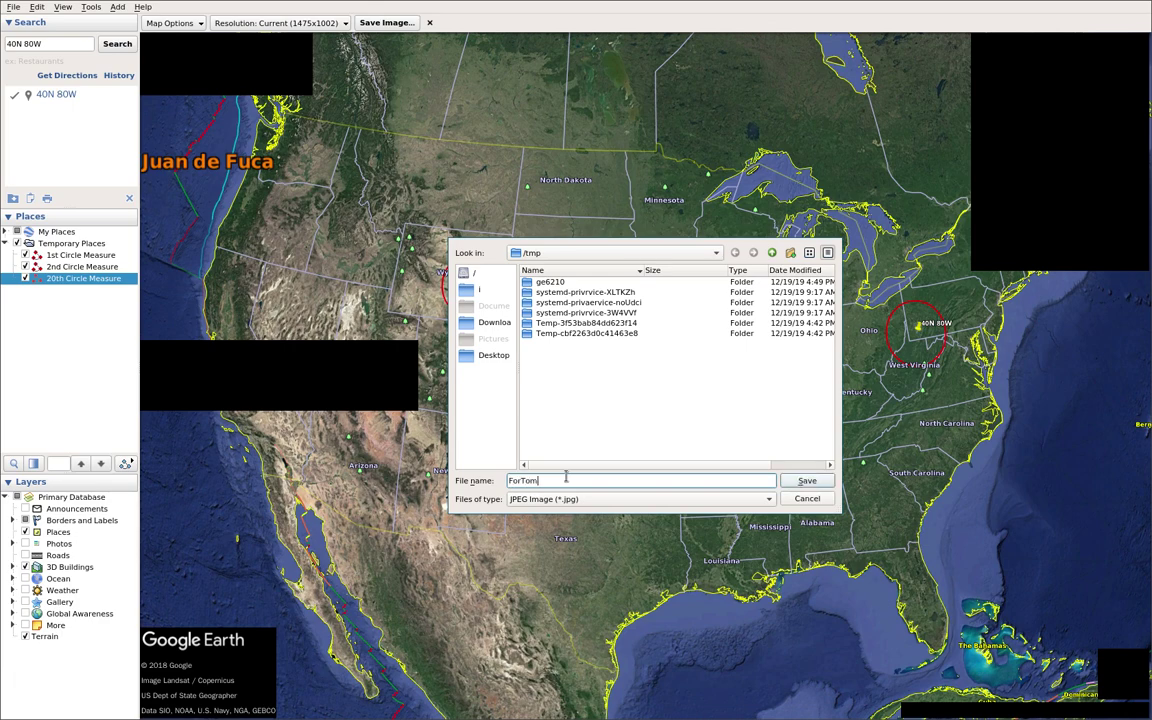
pyautogui.click(815, 482)
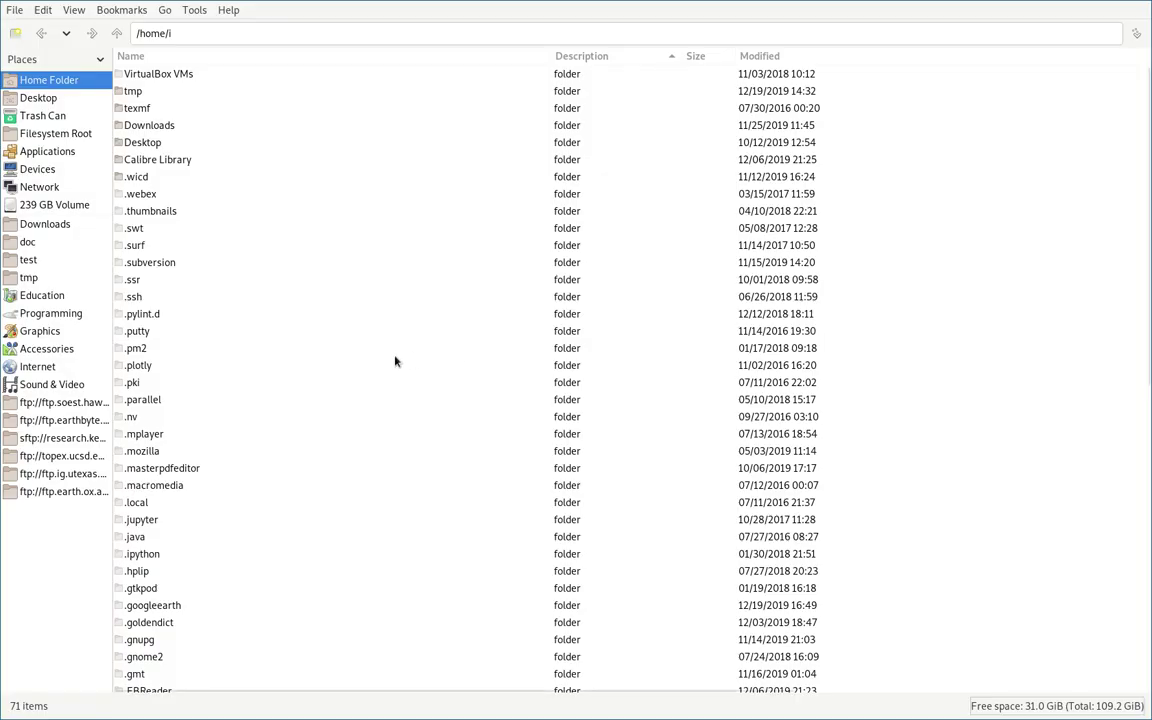
# In the file manager, open ForTom.jpg from the /tmp folder and dismiss the startup tip.
pyautogui.click(27, 276)
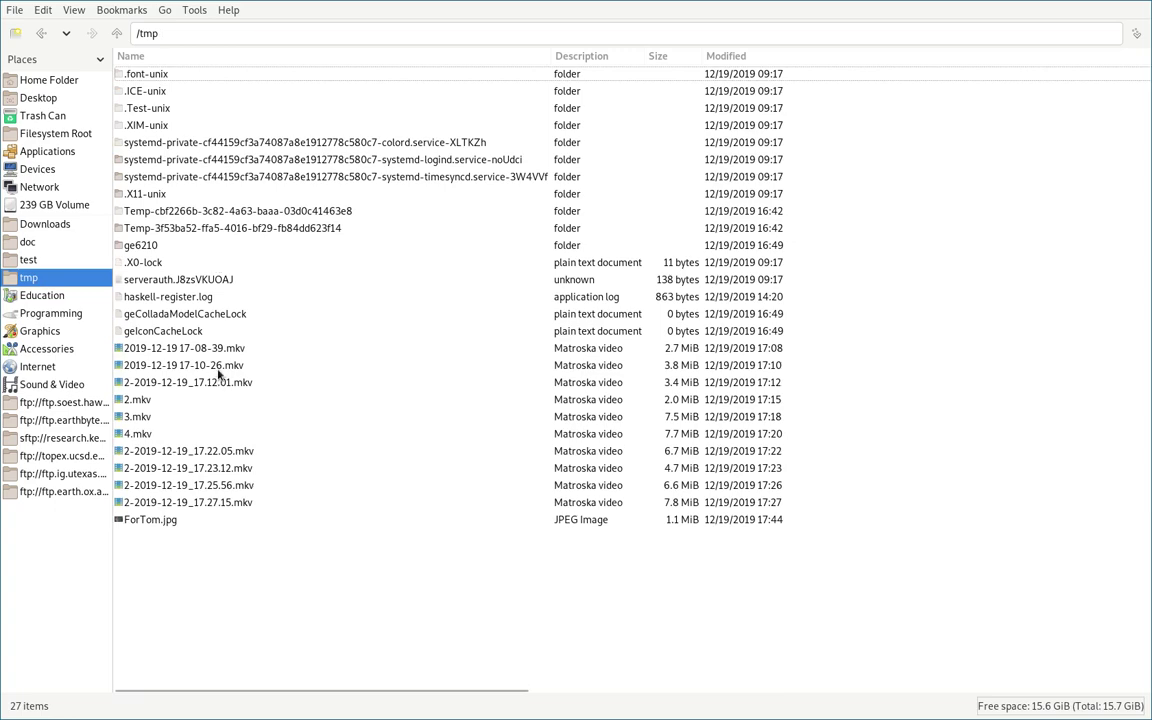
pyautogui.doubleClick(155, 519)
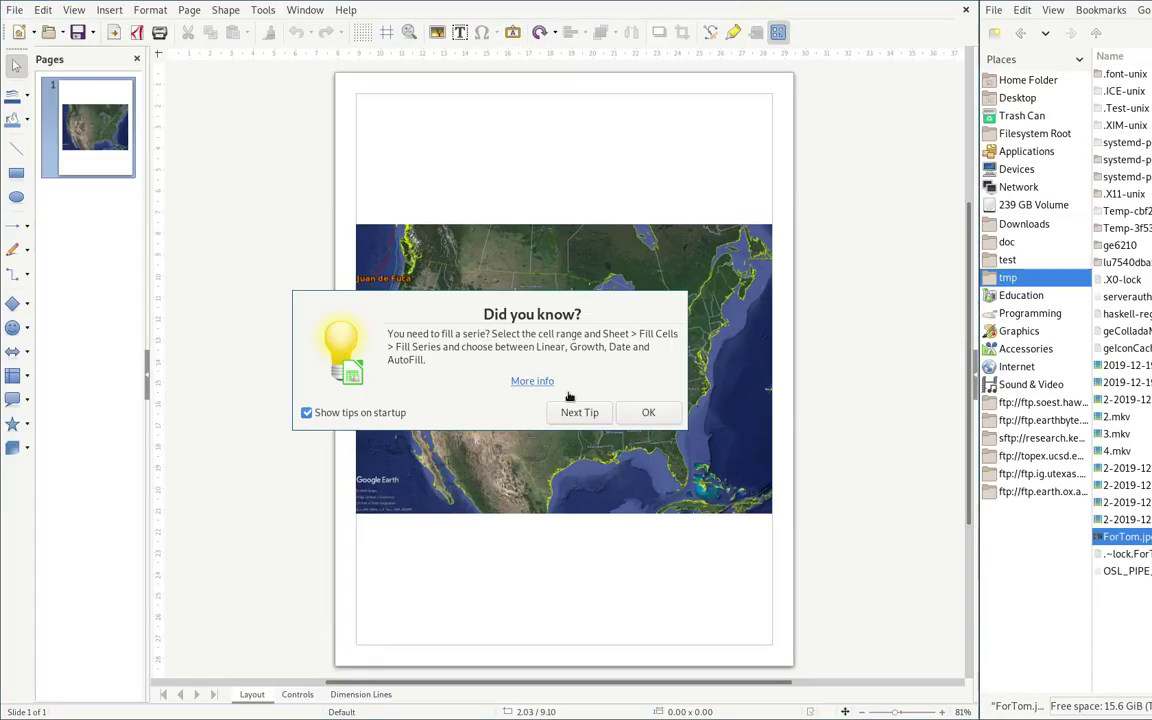
pyautogui.click(648, 412)
# Examine the exported map image on its page, checking the circles, the place labels and the corner attribution.
pyautogui.scroll(3, 532, 352)
pyautogui.scroll(-7, 545, 345)
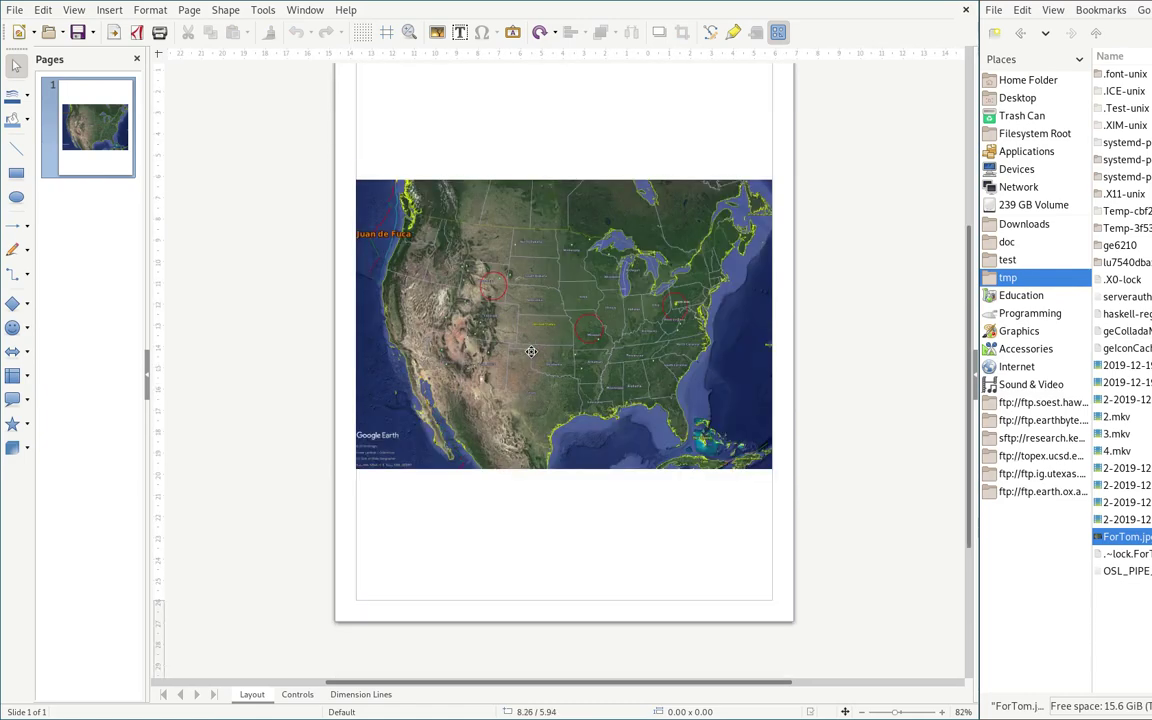
pyautogui.scroll(3, 561, 334)
pyautogui.scroll(3, 517, 270)
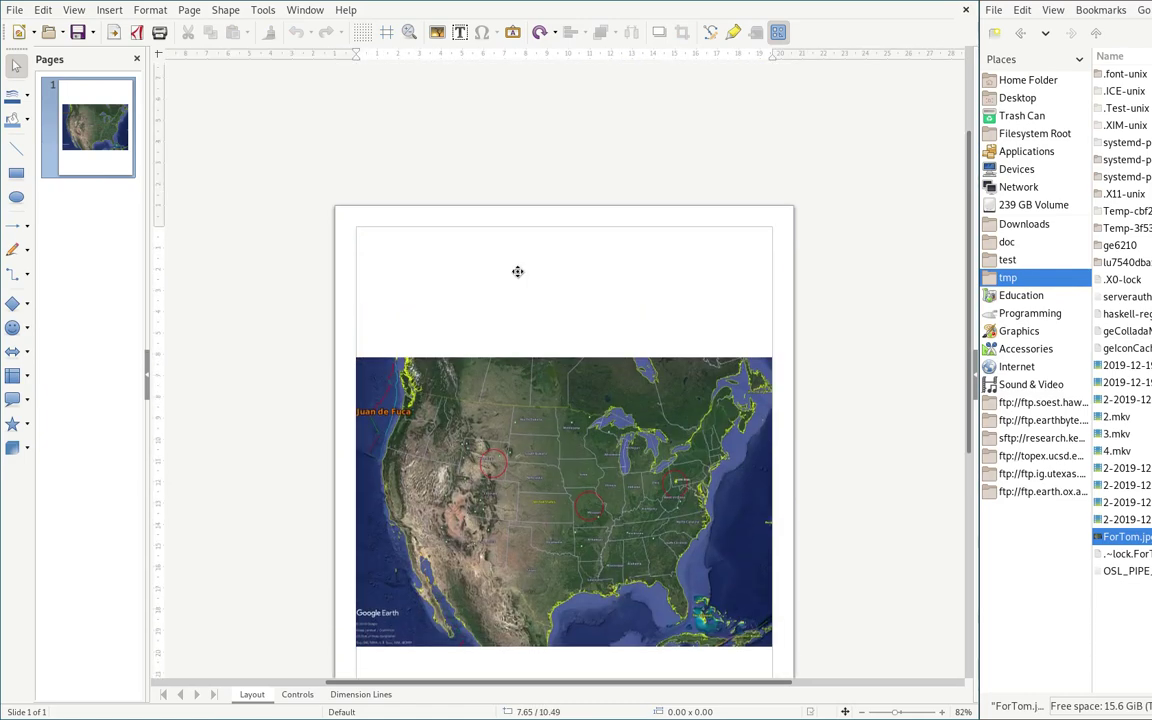
pyautogui.scroll(-2, 517, 271)
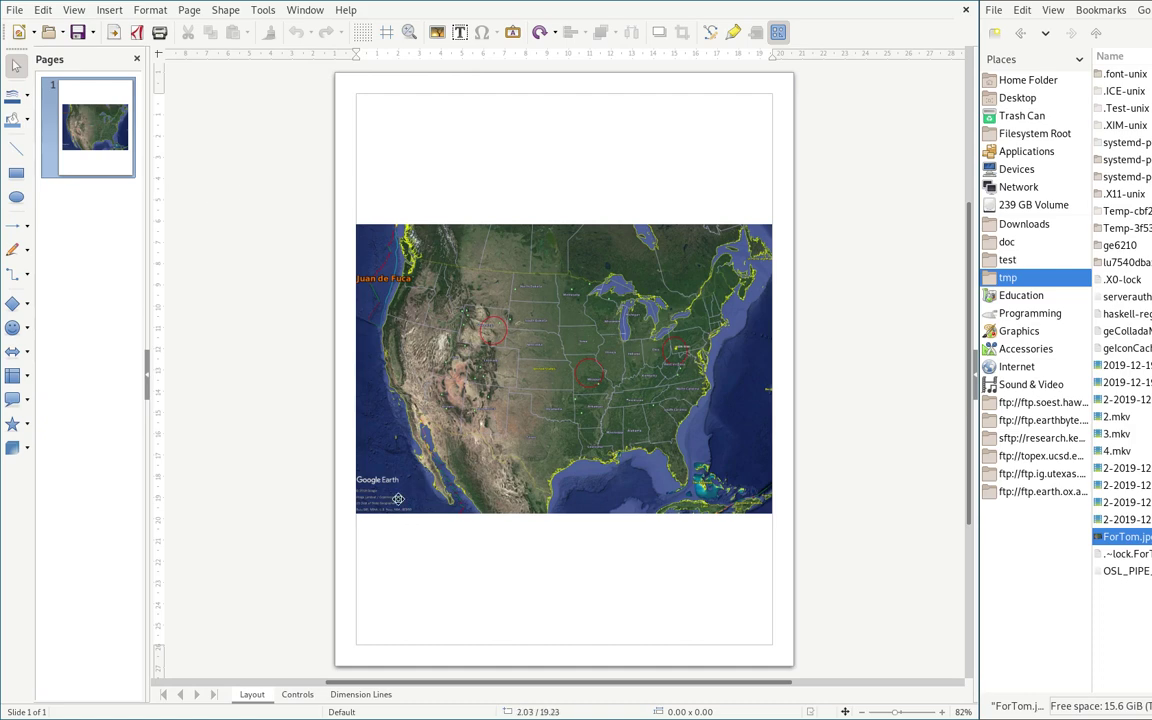
pyautogui.scroll(2, 415, 449)
pyautogui.scroll(-4, 419, 442)
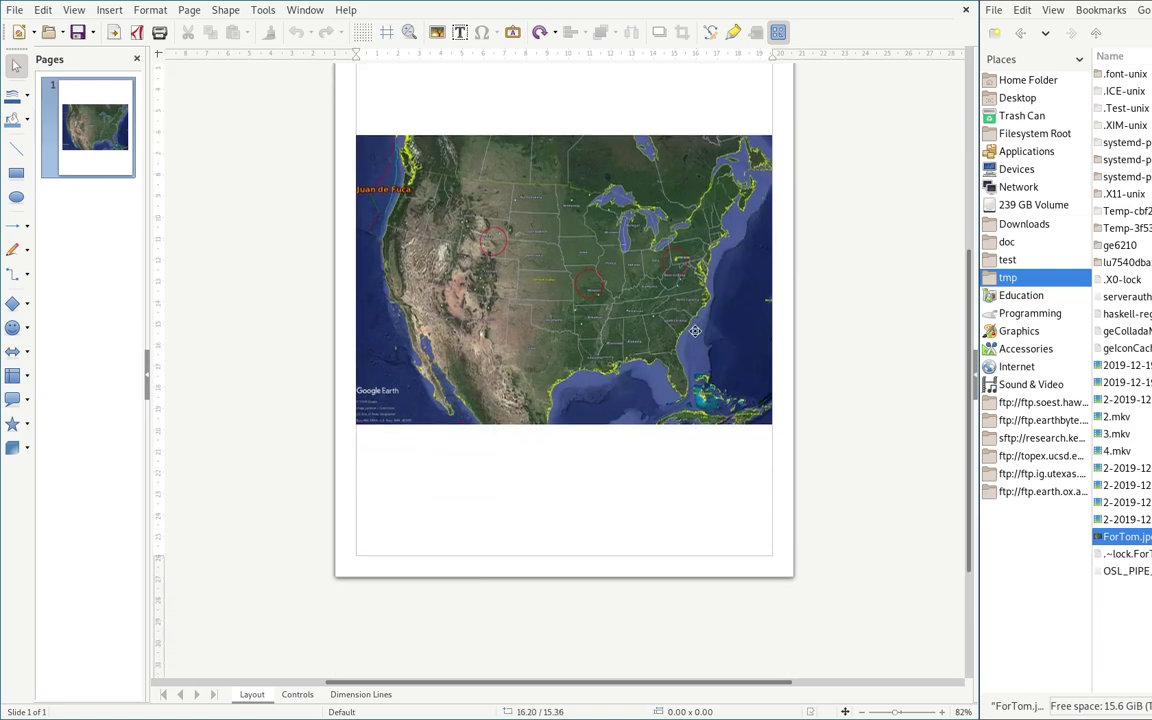
pyautogui.scroll(2, 654, 330)
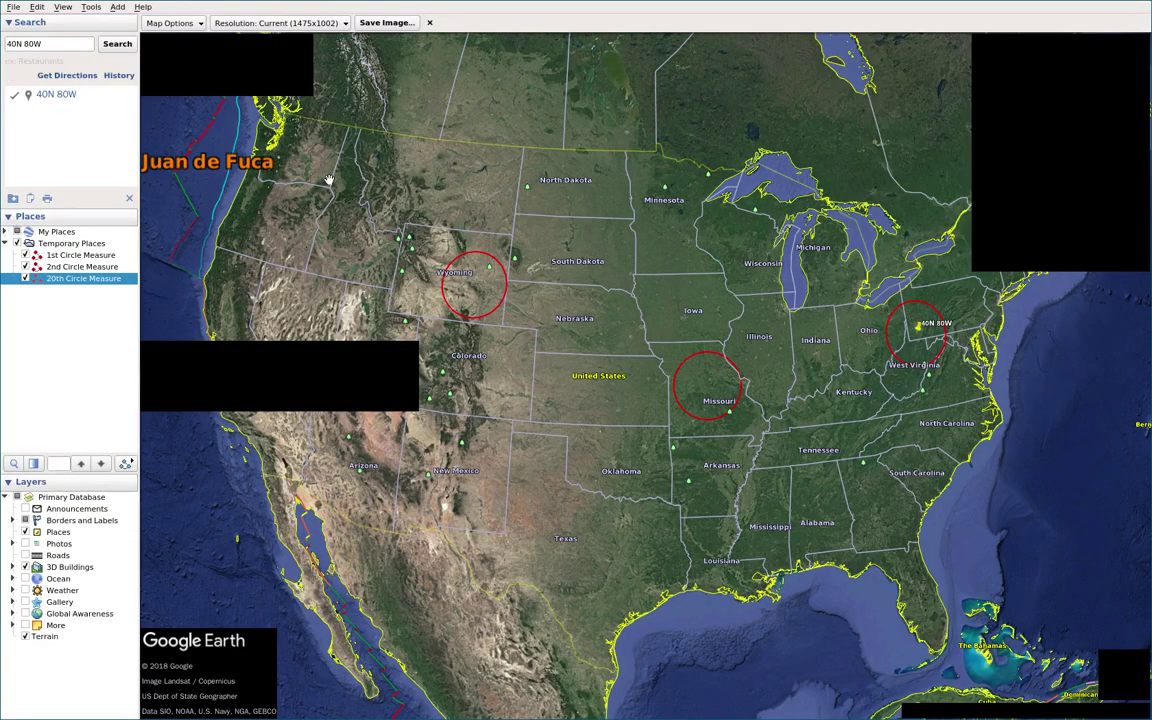
pyautogui.click(172, 23)
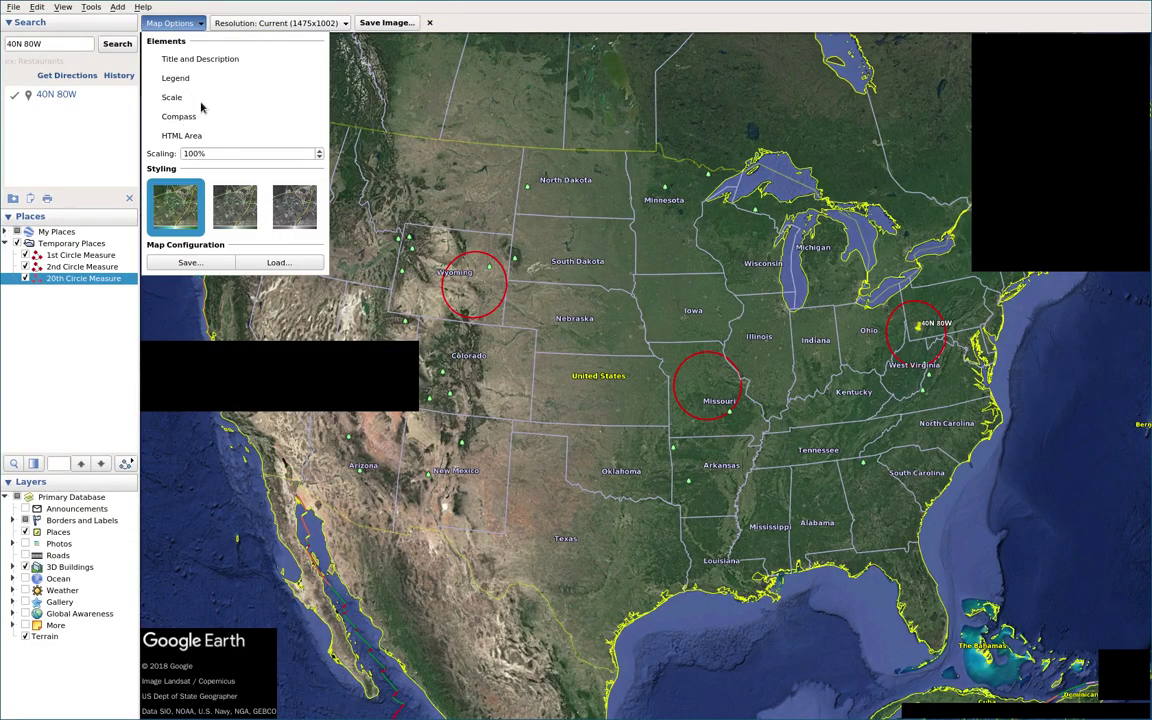
pyautogui.click(290, 24)
pyautogui.click(266, 23)
pyautogui.click(268, 24)
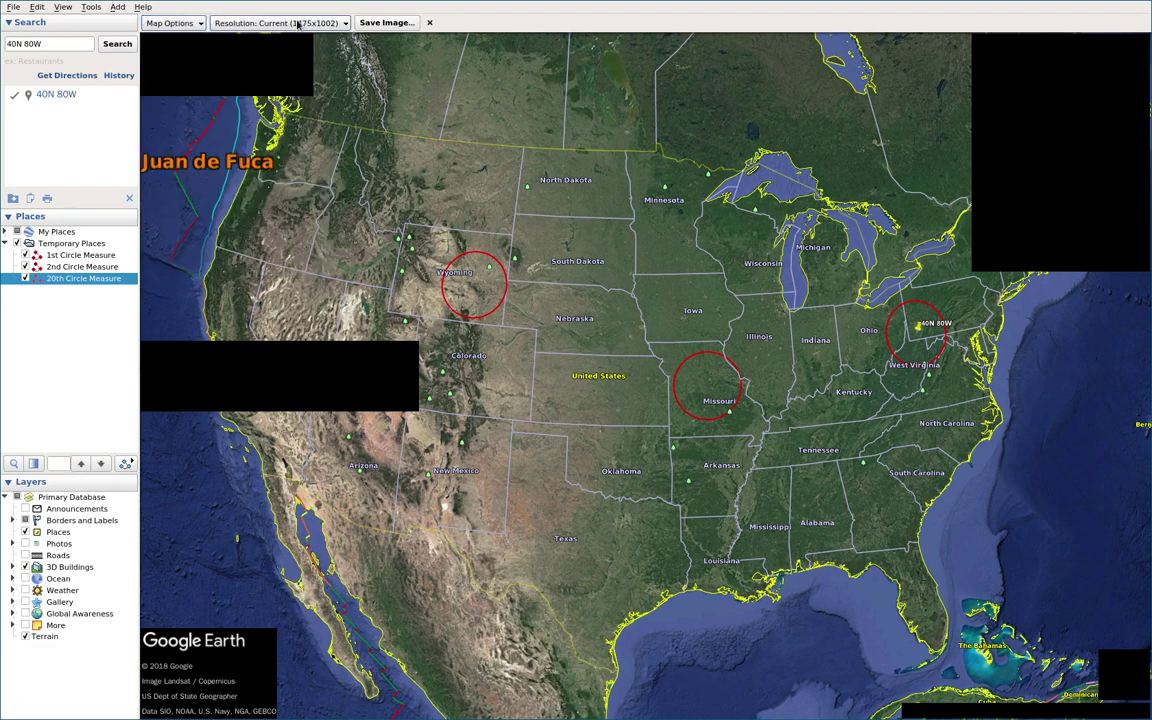